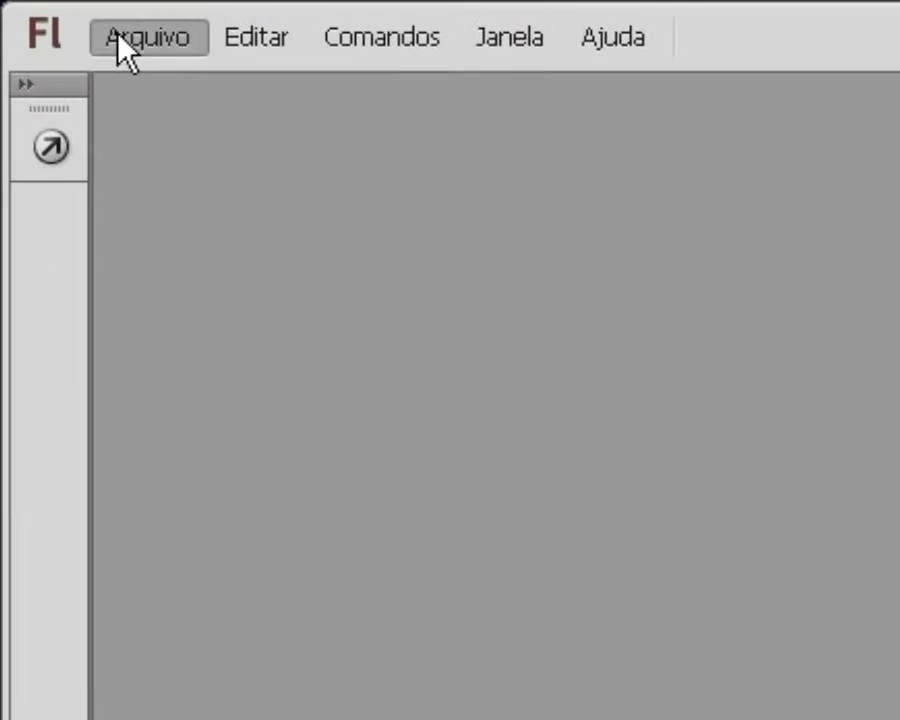
Create a new blank ActionScript 2.0 document, Sem título-1, from Arquivo > Novo
{"action": "left_click", "coordinate": [42, 12]}
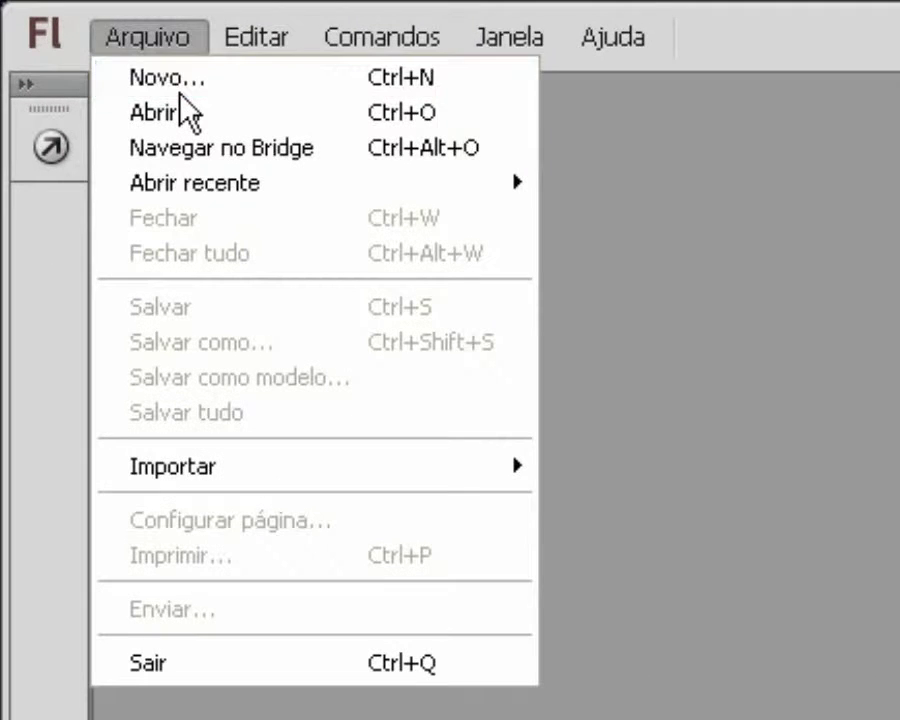
{"action": "left_click", "coordinate": [182, 92]}
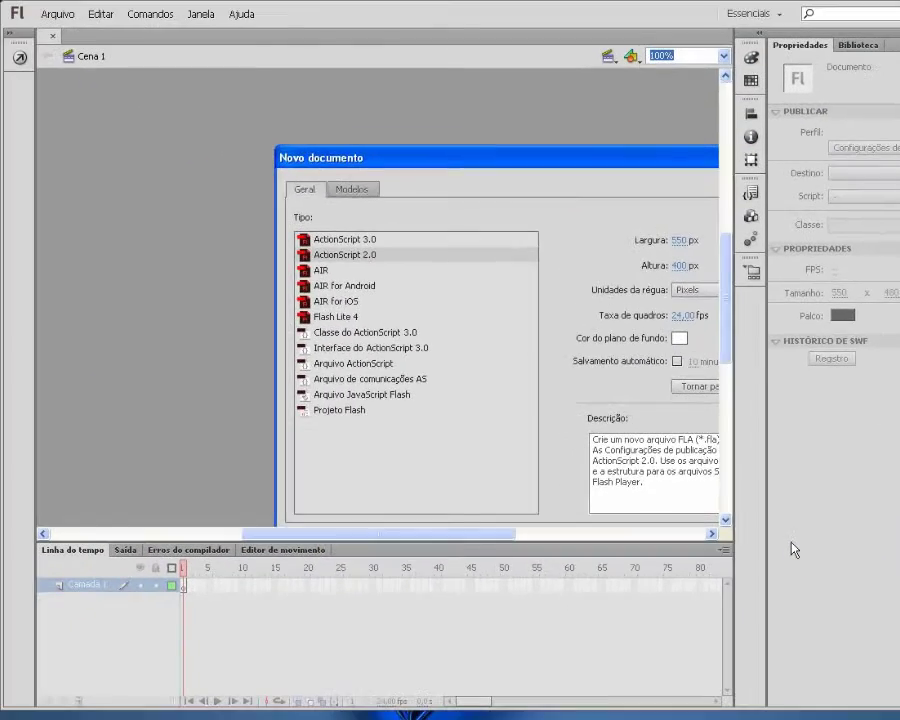
{"action": "left_click", "coordinate": [793, 549]}
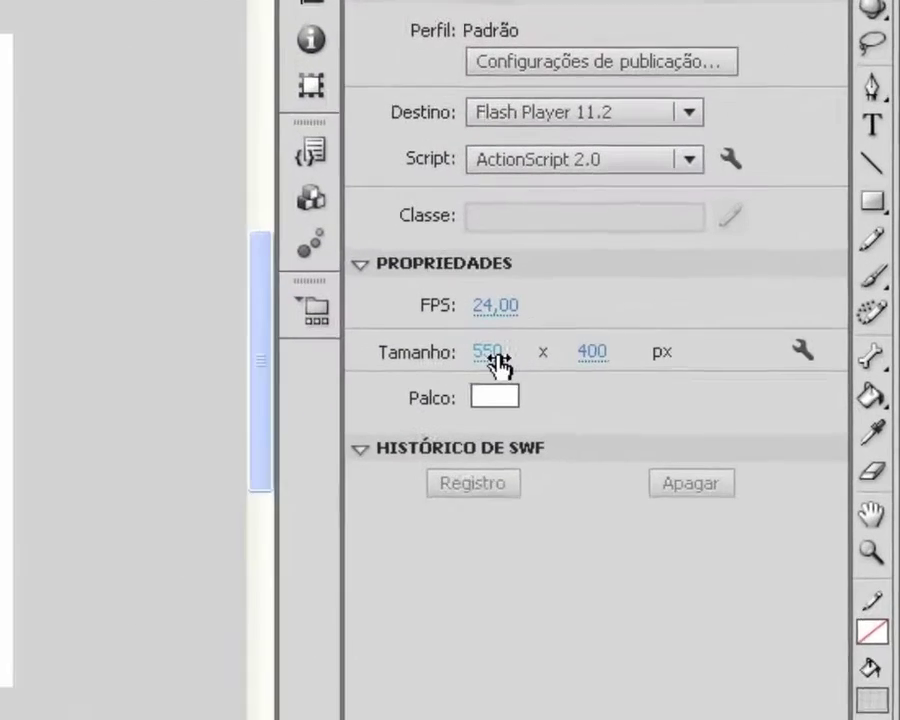
Enter width 640 and height 480 for the Sem título-1 stage in Properties
{"action": "left_click", "coordinate": [634, 292]}
{"action": "type", "text": "640"}
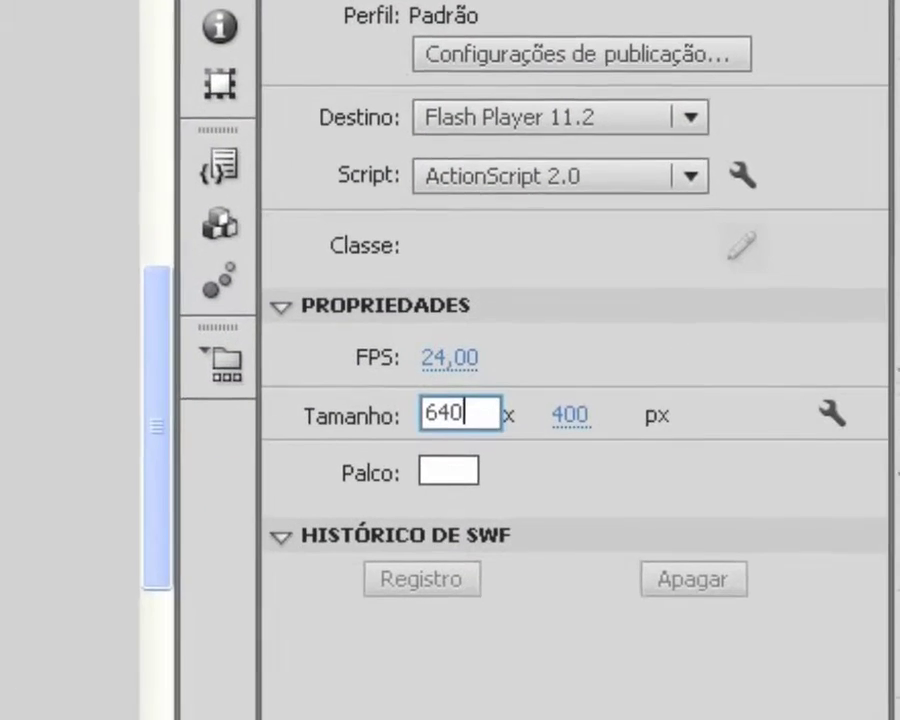
{"action": "key", "text": "Tab"}
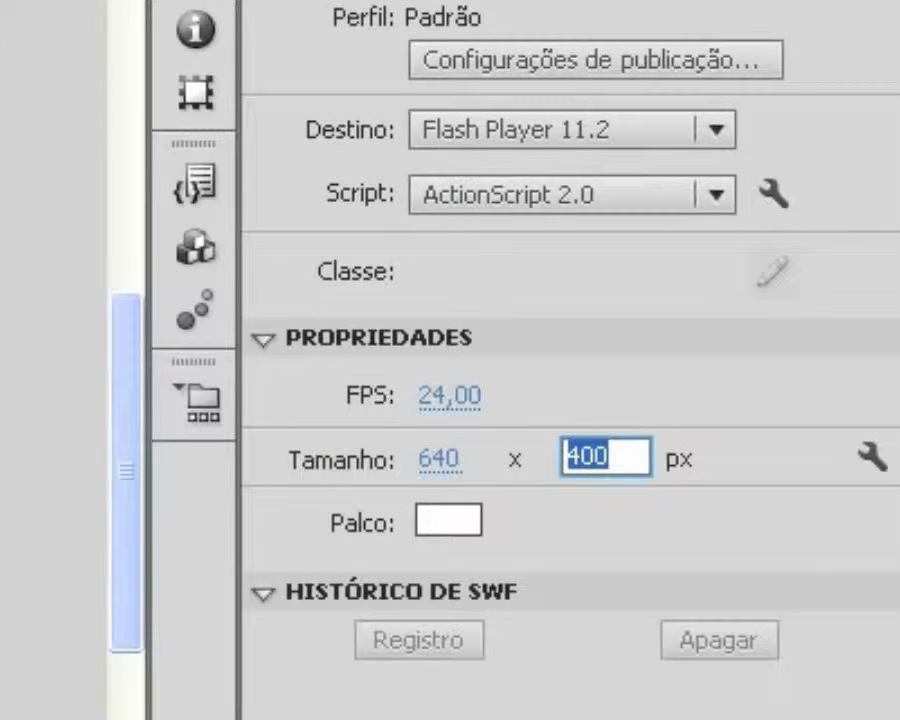
{"action": "type", "text": "480"}
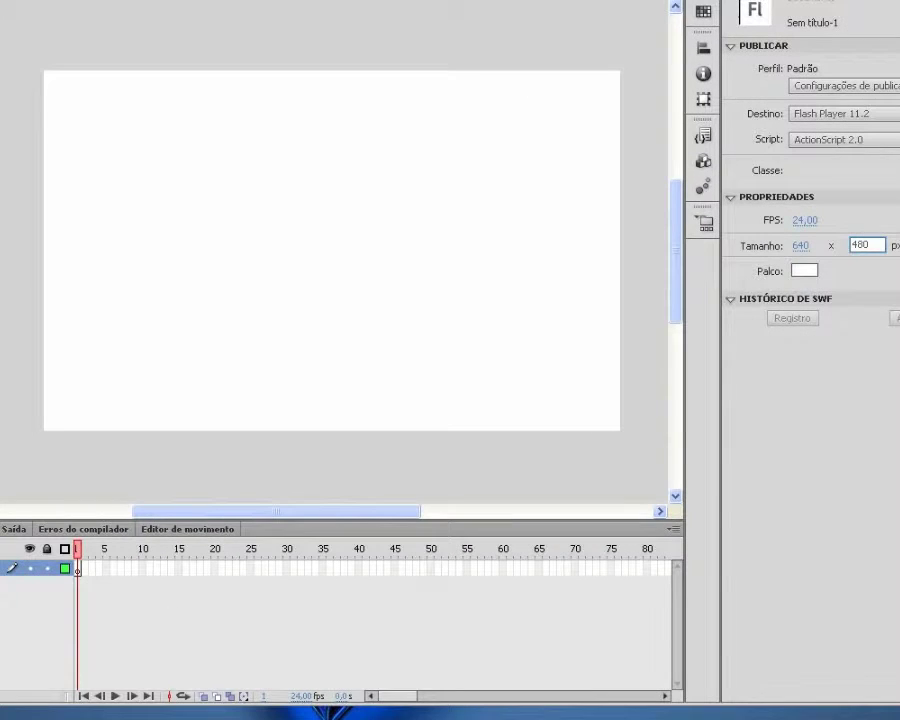
{"action": "key", "text": "Return"}
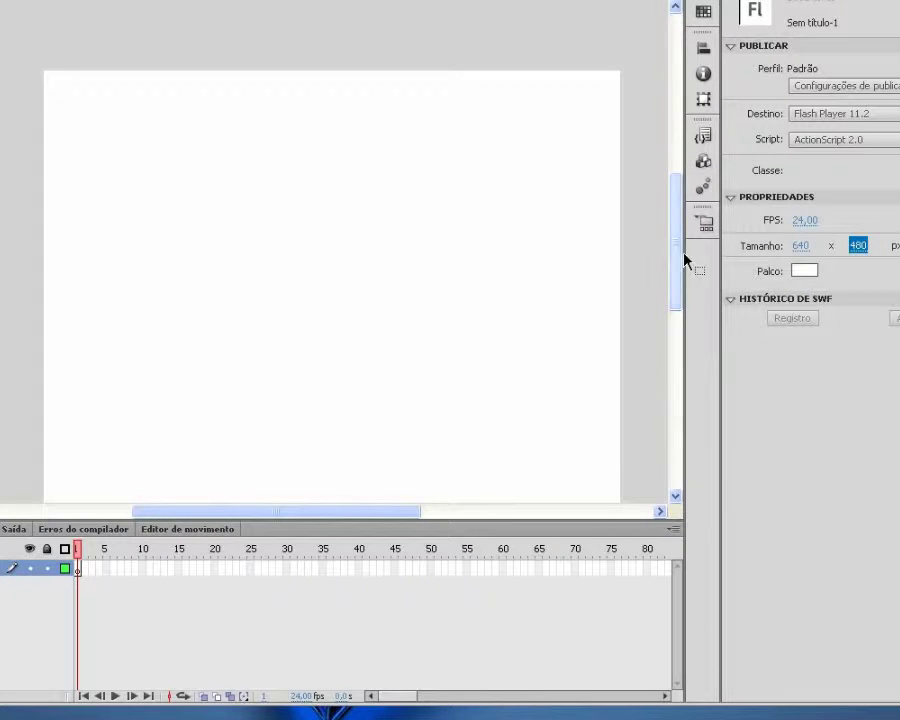
{"action": "left_click_drag", "start_coordinate": [681, 257], "coordinate": [679, 275]}
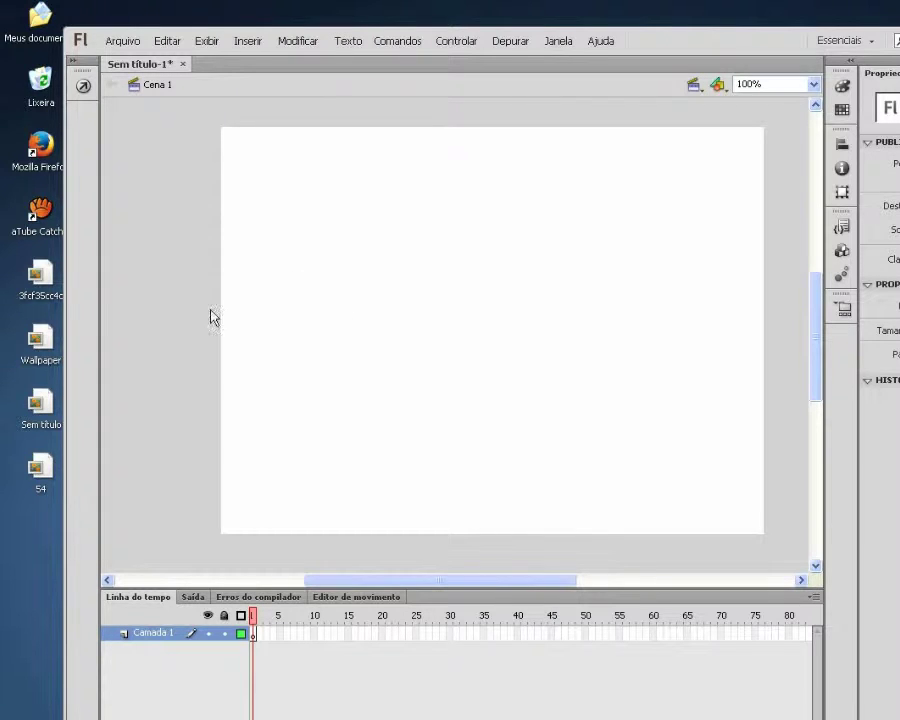
Drag the desktop wallpaper onto the stage and scale it to 640 × 480
{"action": "left_click_drag", "start_coordinate": [48, 283], "coordinate": [310, 316]}
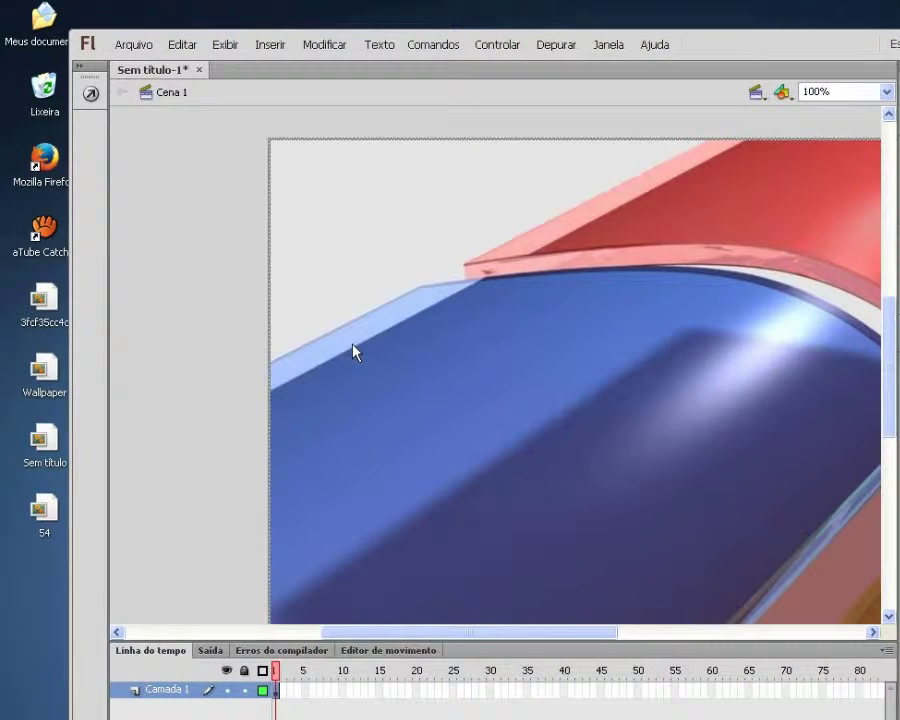
{"action": "double_click", "coordinate": [729, 53]}
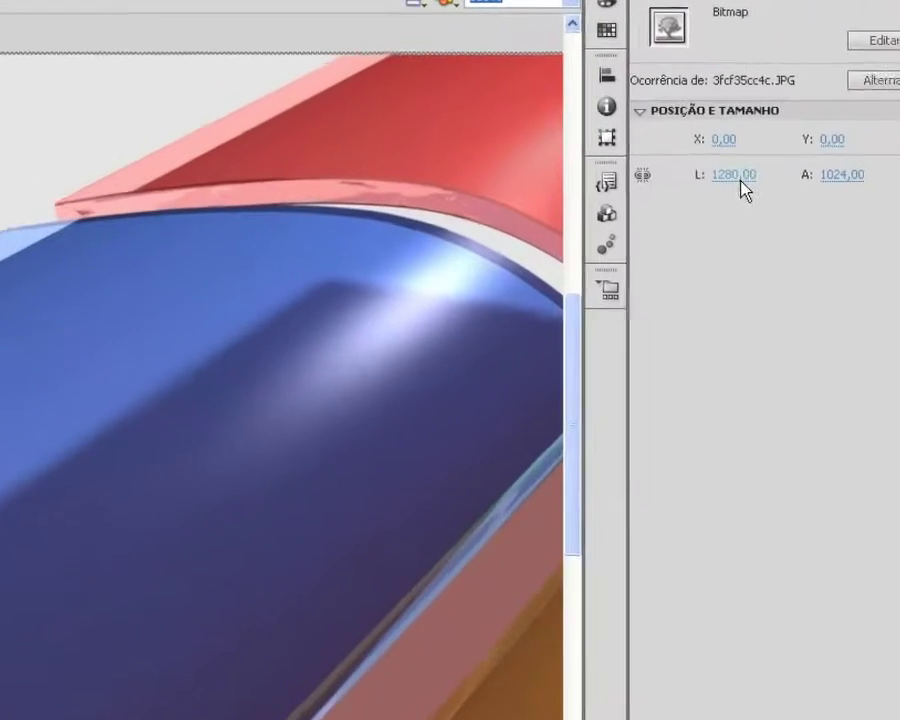
{"action": "left_click", "coordinate": [779, 146]}
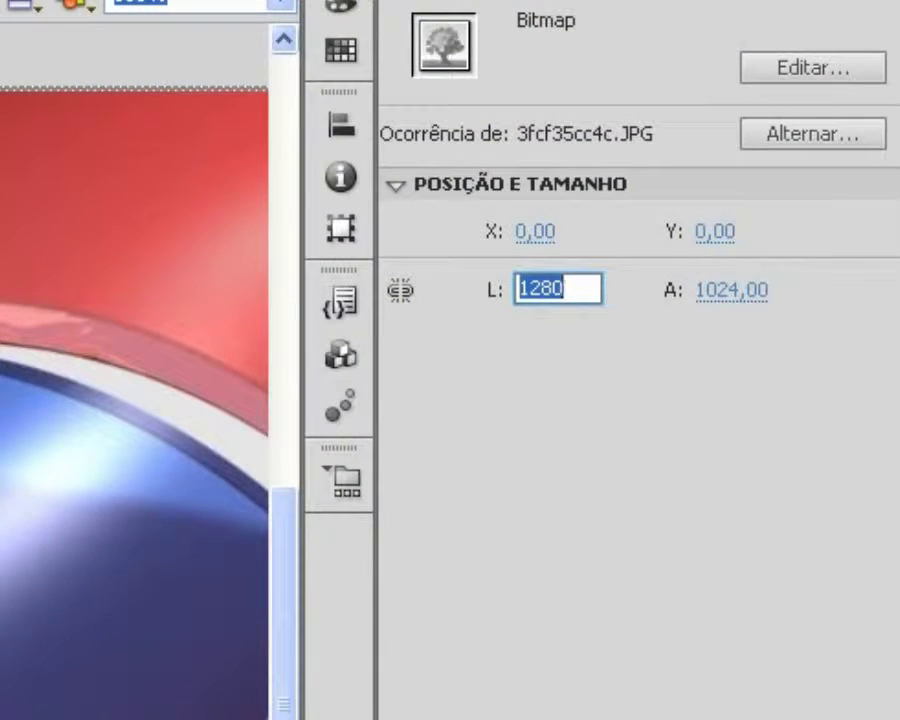
{"action": "type", "text": "640"}
{"action": "key", "text": "Tab"}
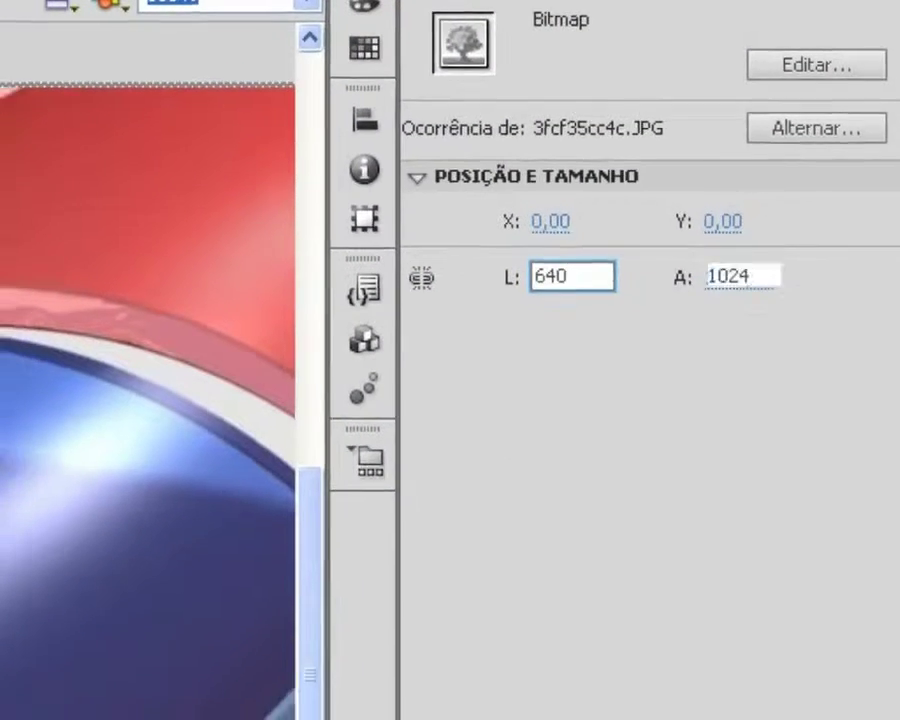
{"action": "type", "text": "480"}
{"action": "key", "text": "Return"}
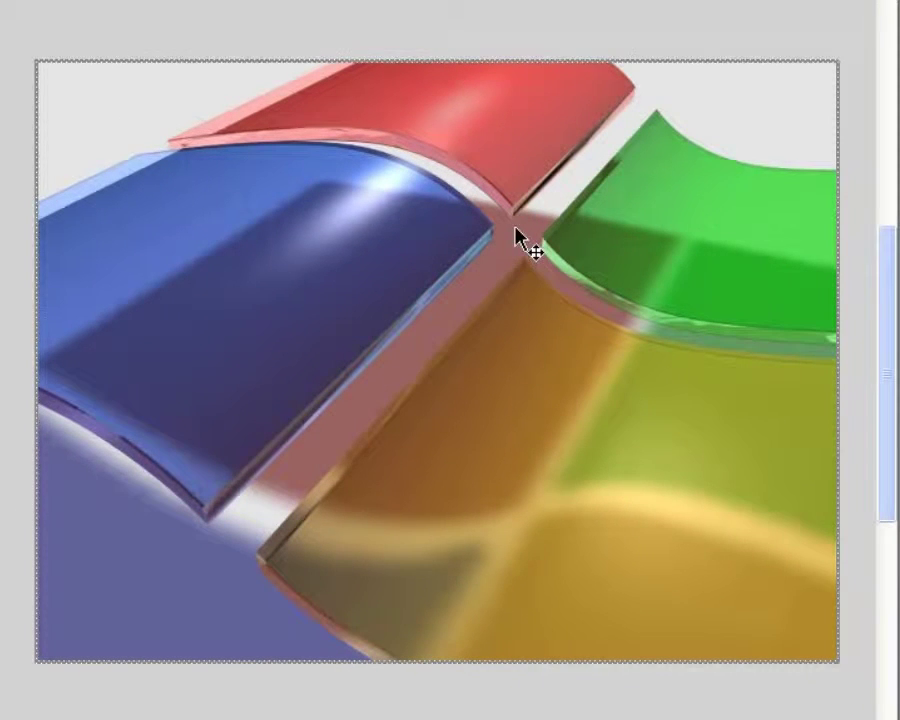
Position the wallpaper at X 0, Y 0 so it lines up with the stage
{"action": "key", "text": "Up"}
{"action": "key", "text": "Up"}
{"action": "key", "text": "Up"}
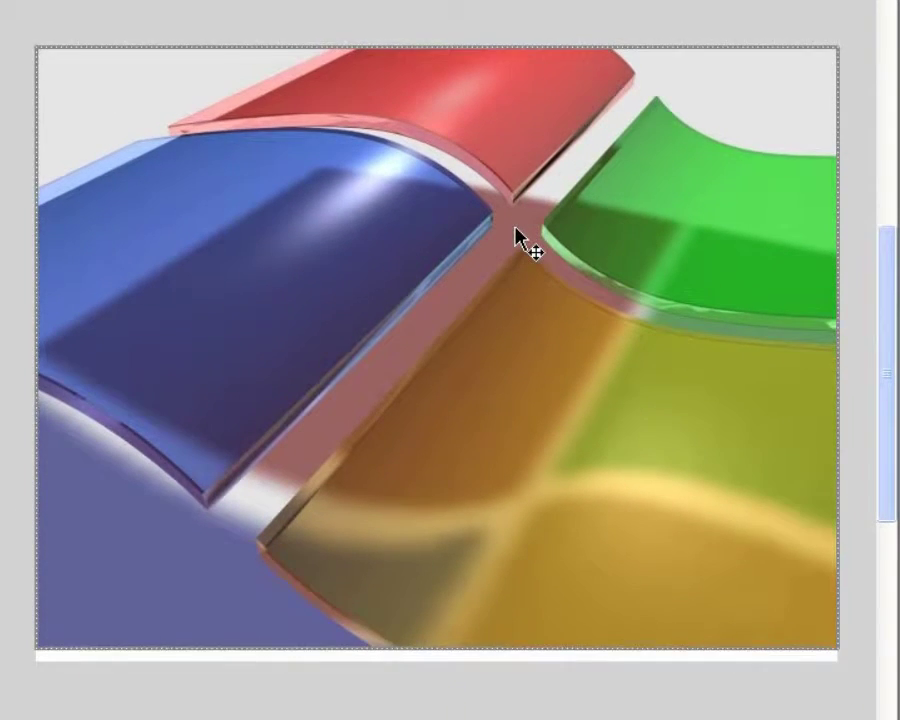
{"action": "key", "text": "Up"}
{"action": "key", "text": "Up"}
{"action": "key", "text": "Up"}
{"action": "key", "text": "Up"}
{"action": "key", "text": "Up"}
{"action": "key", "text": "Up"}
{"action": "key", "text": "Up"}
{"action": "key", "text": "Up"}
{"action": "key", "text": "Up"}
{"action": "key", "text": "Up"}
{"action": "key", "text": "Up"}
{"action": "key", "text": "Up"}
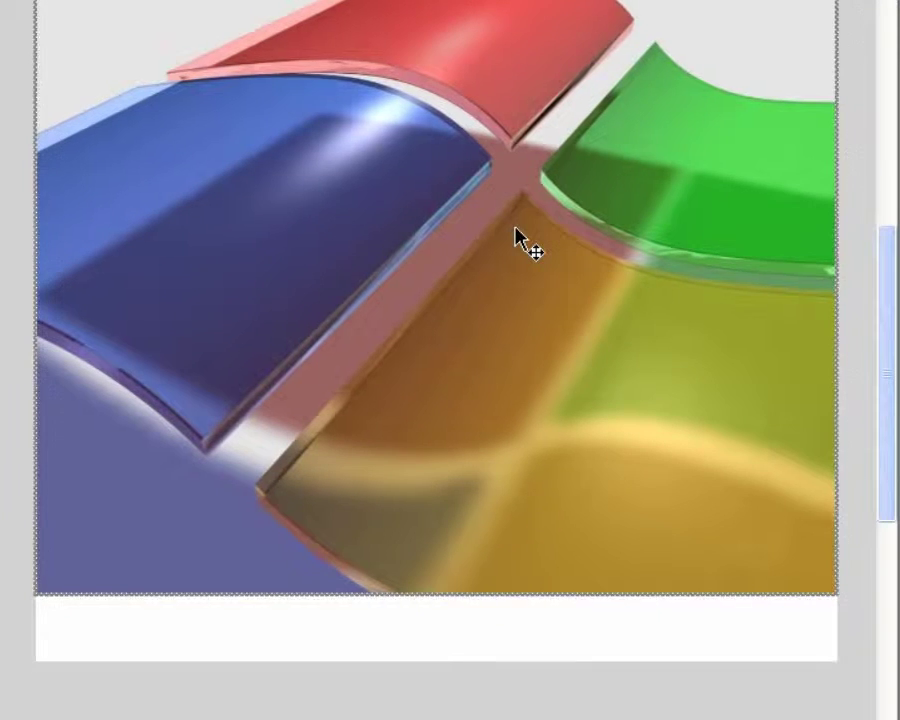
{"action": "key", "text": "Left"}
{"action": "key", "text": "Left"}
{"action": "key", "text": "Left"}
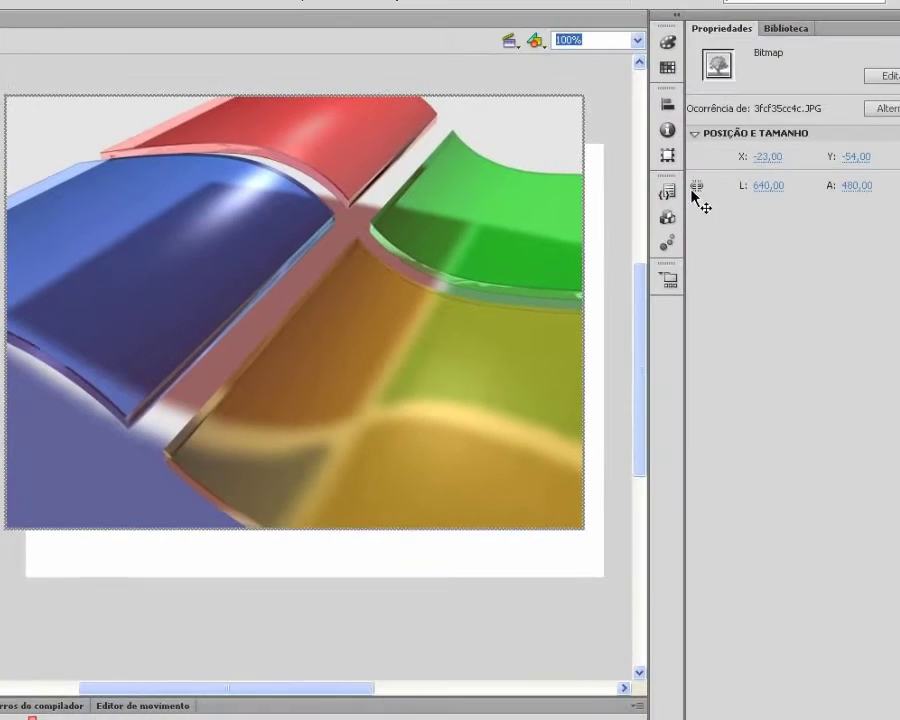
{"action": "left_click", "coordinate": [766, 156]}
{"action": "type", "text": "0"}
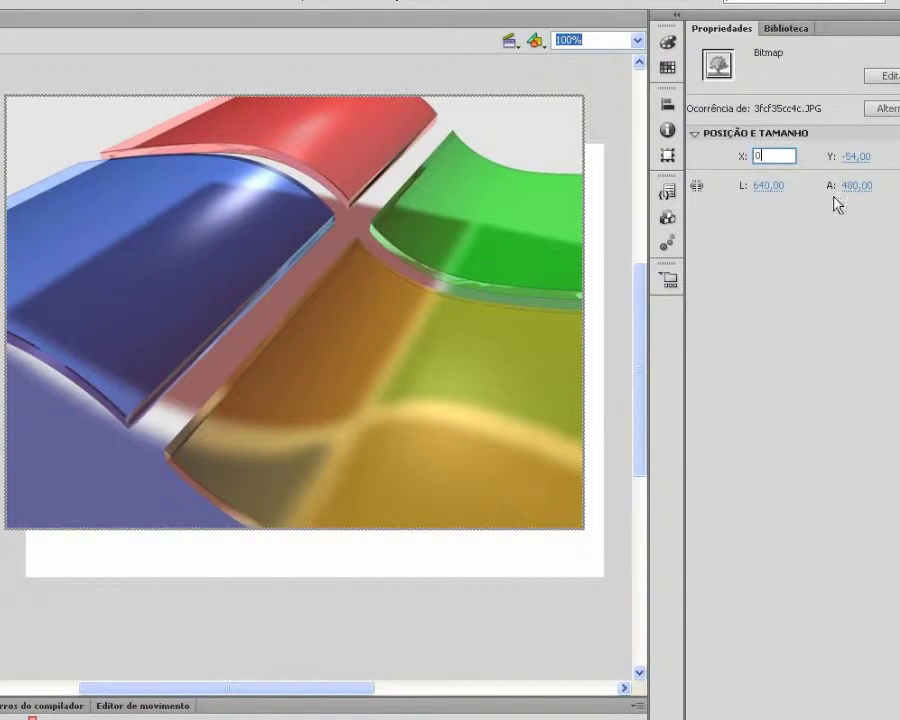
{"action": "left_click", "coordinate": [854, 157]}
{"action": "type", "text": "0"}
{"action": "key", "text": "Return"}
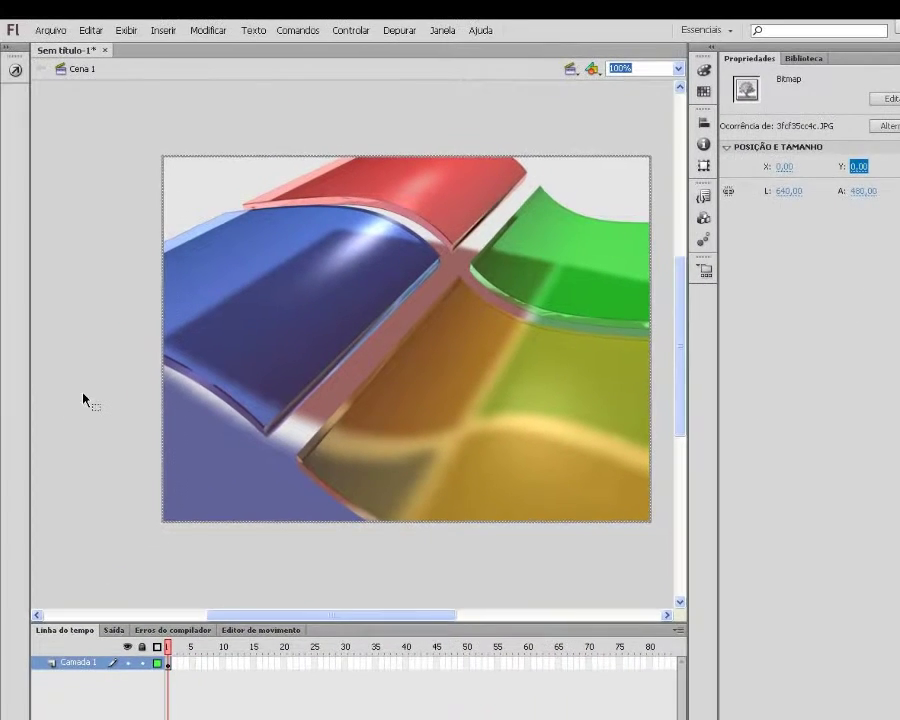
{"action": "left_click", "coordinate": [83, 399]}
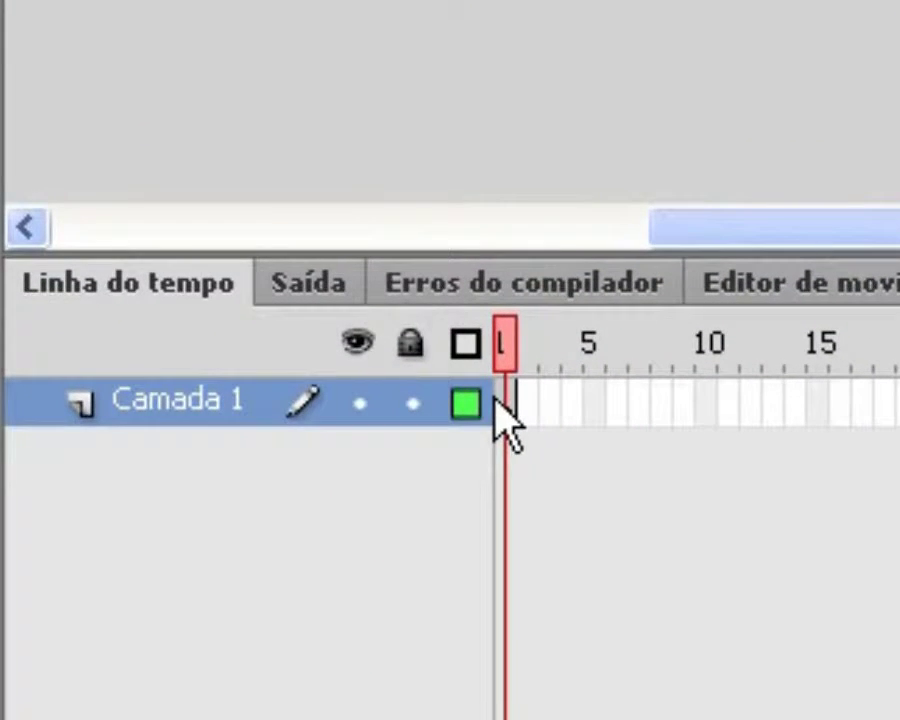
{"action": "left_click", "coordinate": [482, 418]}
{"action": "left_click_drag", "start_coordinate": [482, 418], "coordinate": [312, 147]}
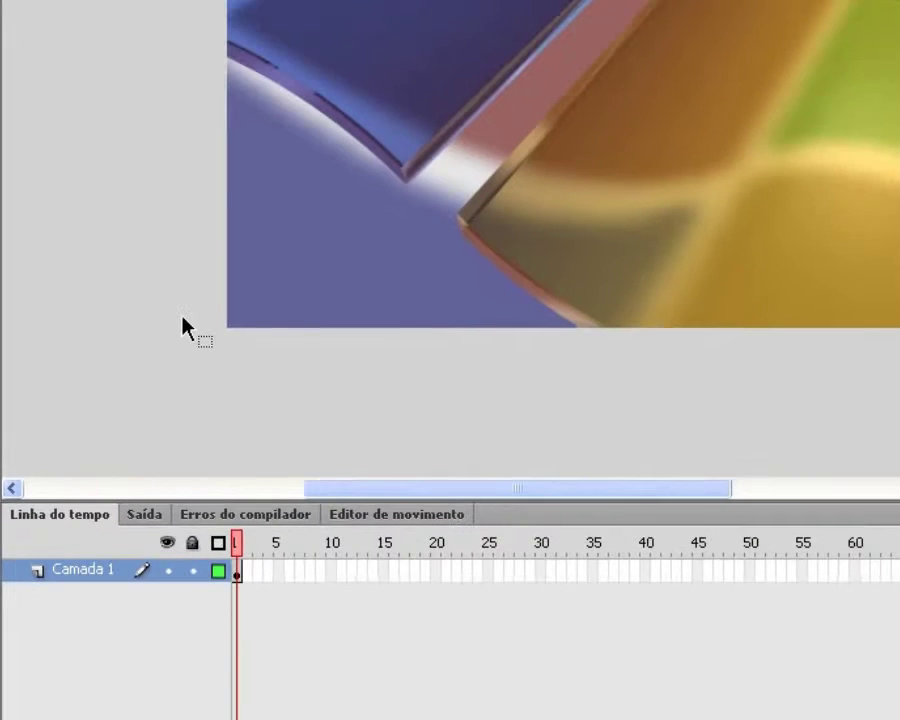
{"action": "key", "text": "ctrl+Return"}
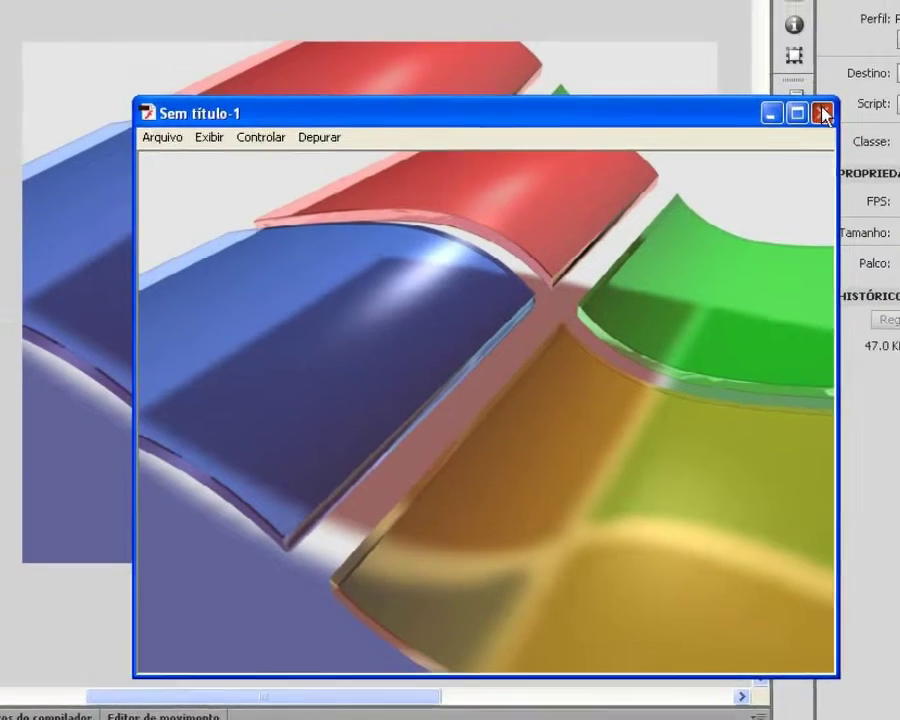
{"action": "left_click", "coordinate": [821, 93]}
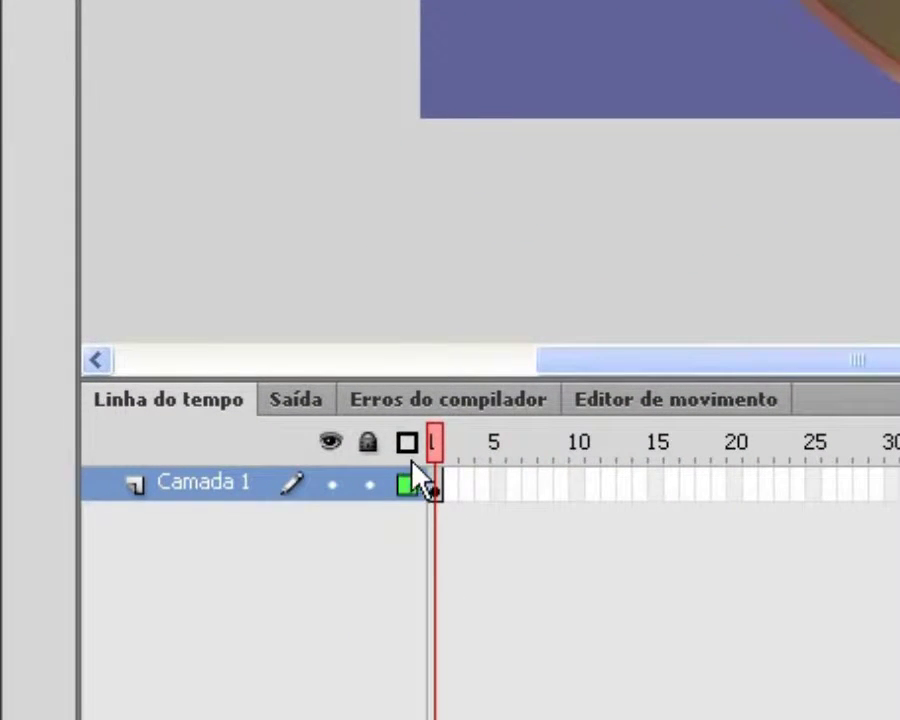
Insert a keyframe at frame 2 and select it
{"action": "right_click", "coordinate": [462, 496]}
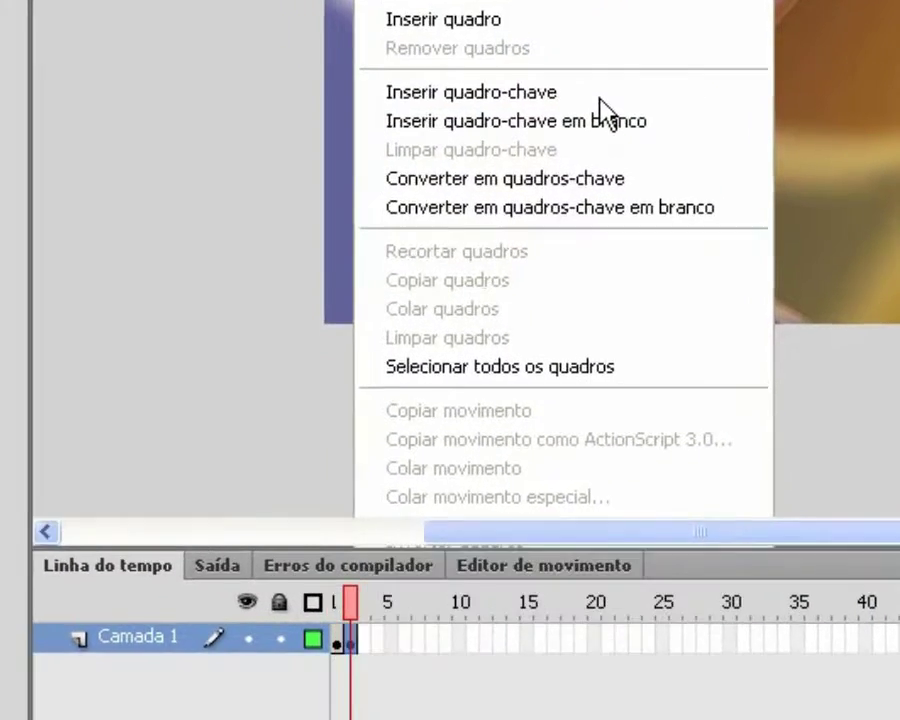
{"action": "left_click", "coordinate": [548, 200]}
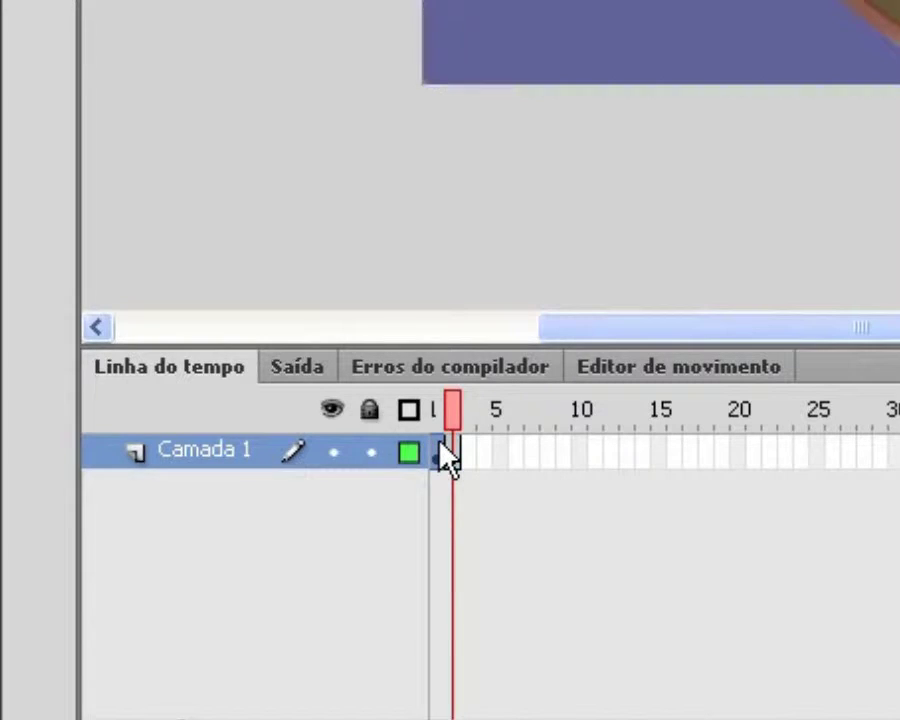
{"action": "left_click_drag", "start_coordinate": [445, 458], "coordinate": [484, 505]}
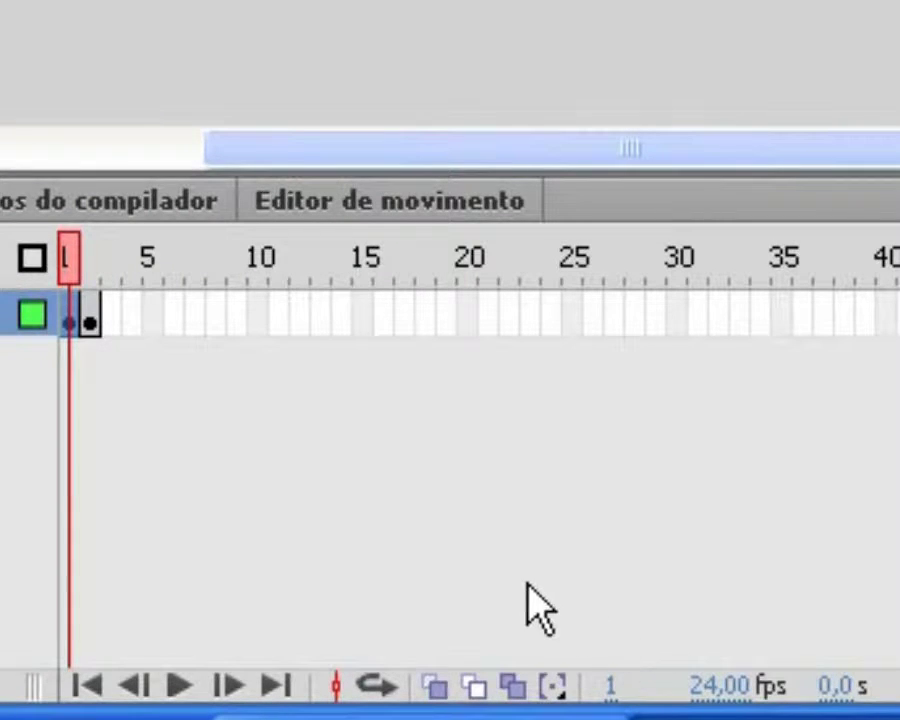
{"action": "left_click", "coordinate": [90, 322]}
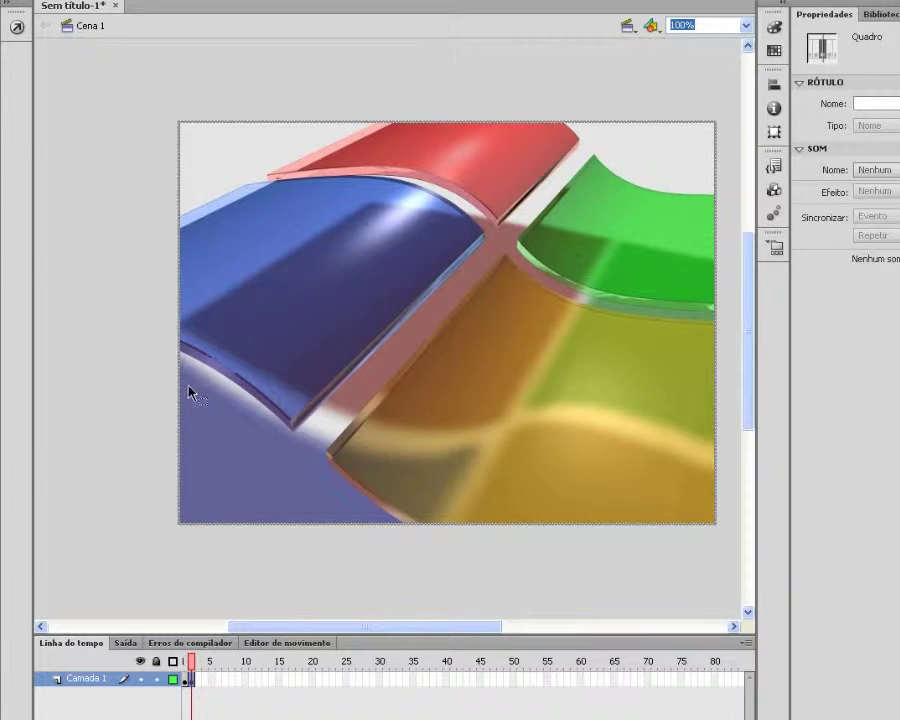
Delete the copied wallpaper from frame 2, leaving its stage blank
{"action": "left_click", "coordinate": [126, 368]}
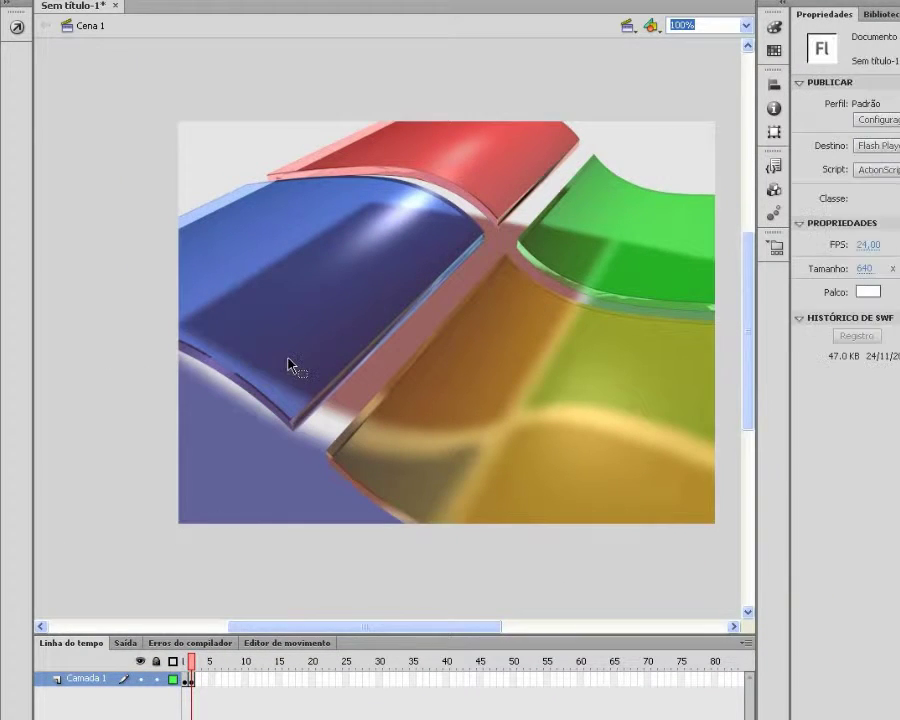
{"action": "left_click", "coordinate": [283, 368]}
{"action": "key", "text": "Delete"}
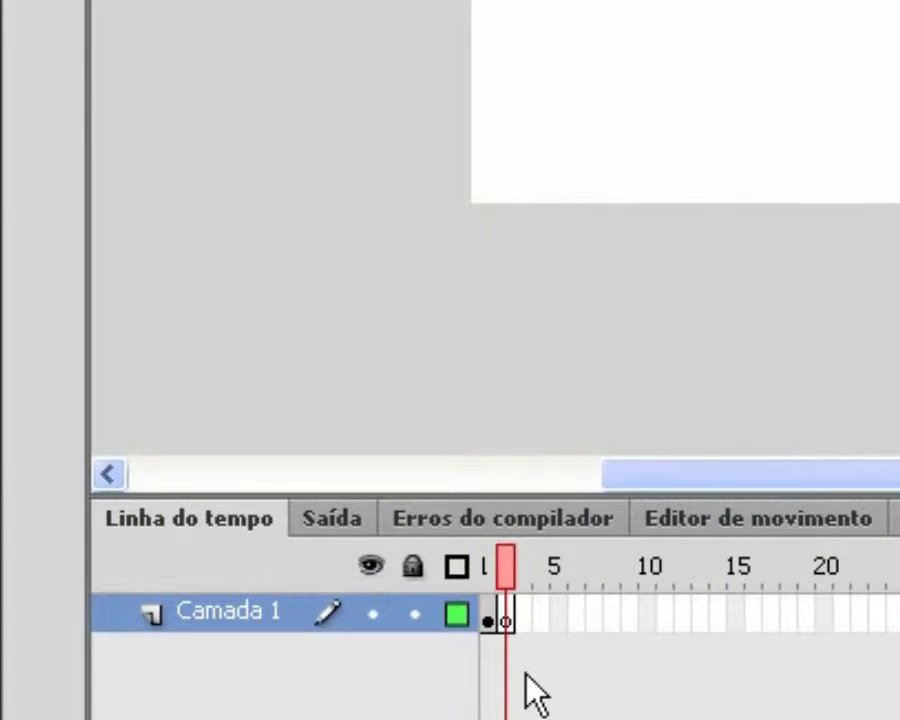
{"action": "key", "text": "ctrl+z"}
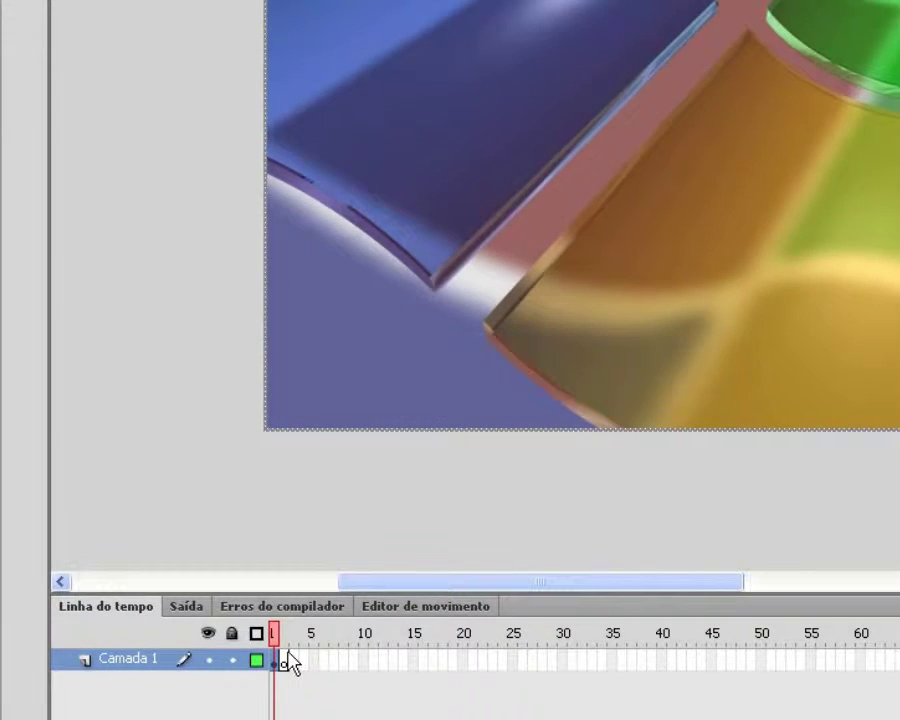
{"action": "key", "text": "Delete"}
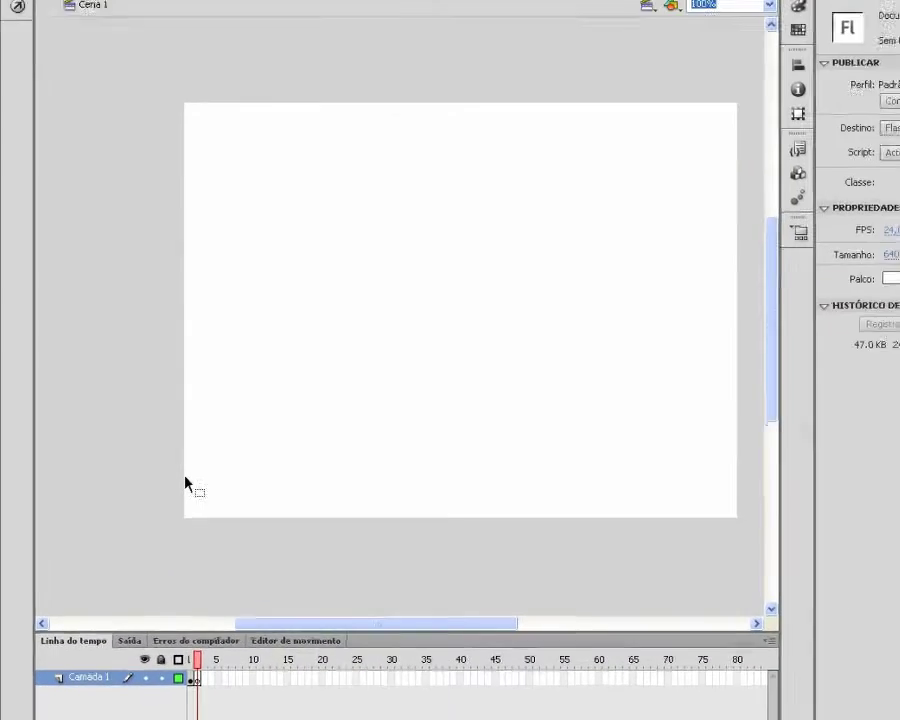
Drag the Wallpaper.jpg starry-sky photo from the desktop onto frame 2's stage
{"action": "double_click", "coordinate": [675, 5]}
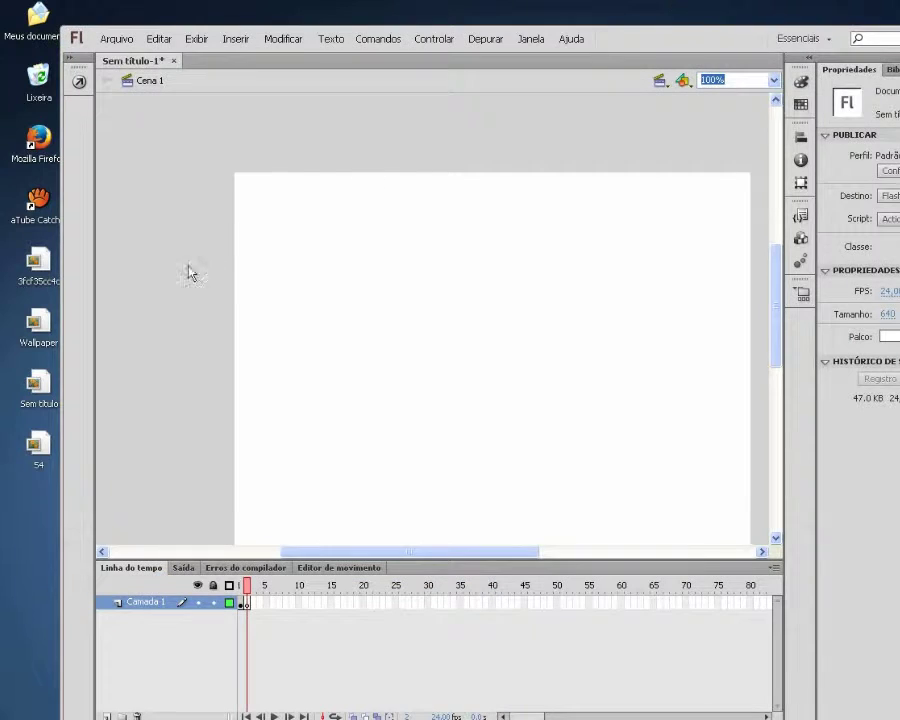
{"action": "left_click", "coordinate": [35, 338]}
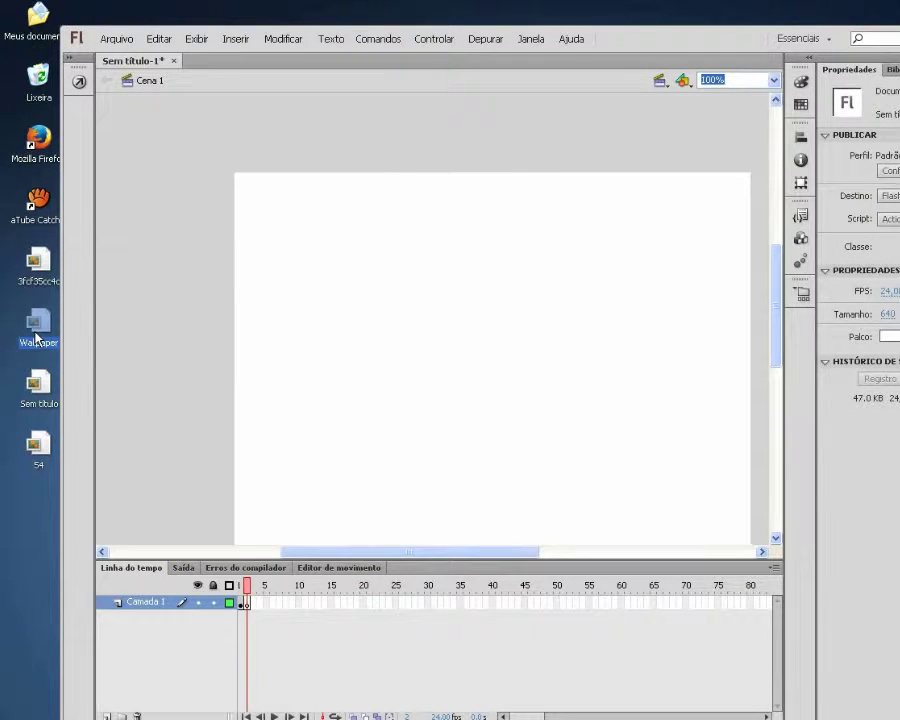
{"action": "left_click_drag", "start_coordinate": [200, 383], "coordinate": [508, 327]}
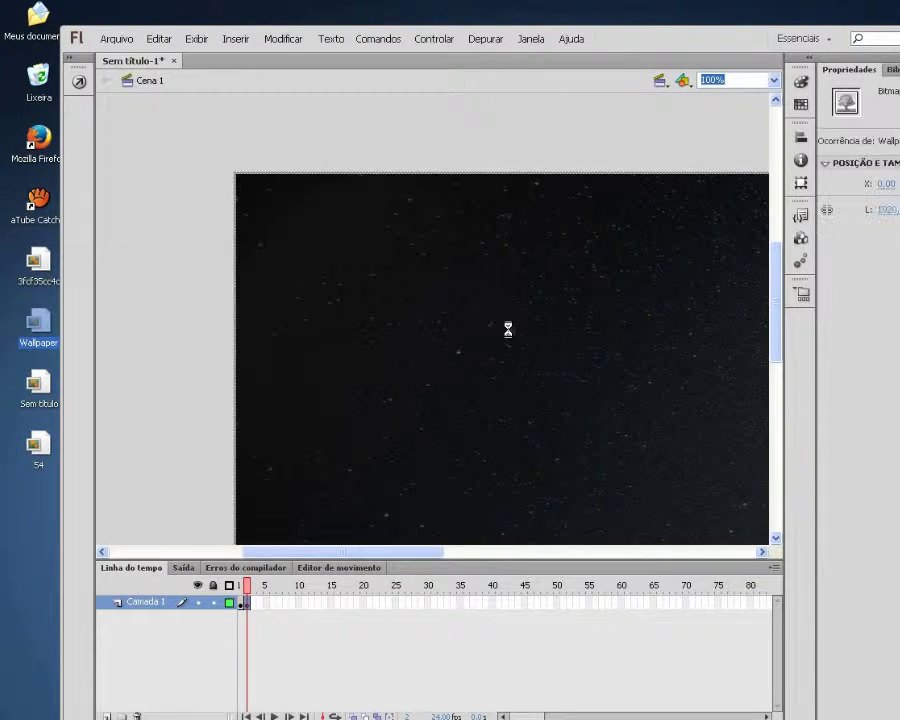
{"action": "left_click", "coordinate": [735, 44]}
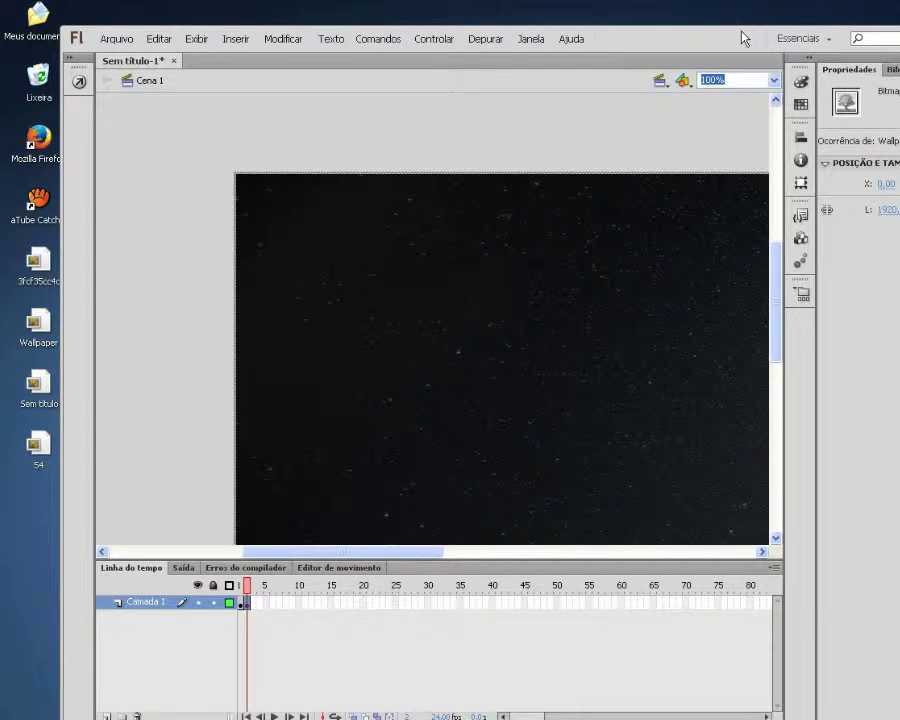
{"action": "double_click", "coordinate": [745, 32]}
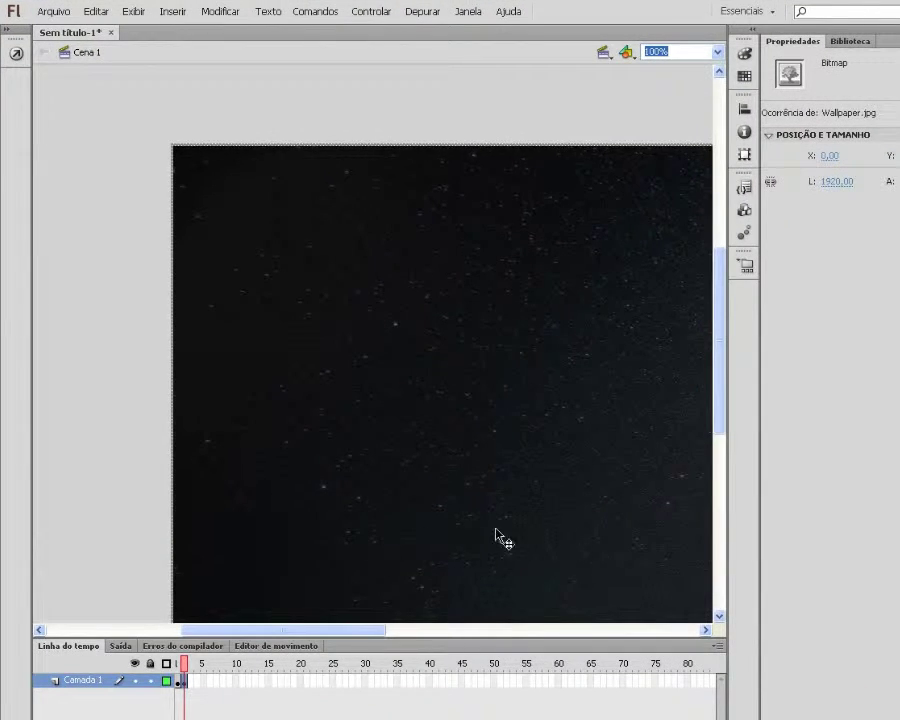
Resize the starry photo to 640 × 480 in Properties
{"action": "left_click", "coordinate": [843, 186]}
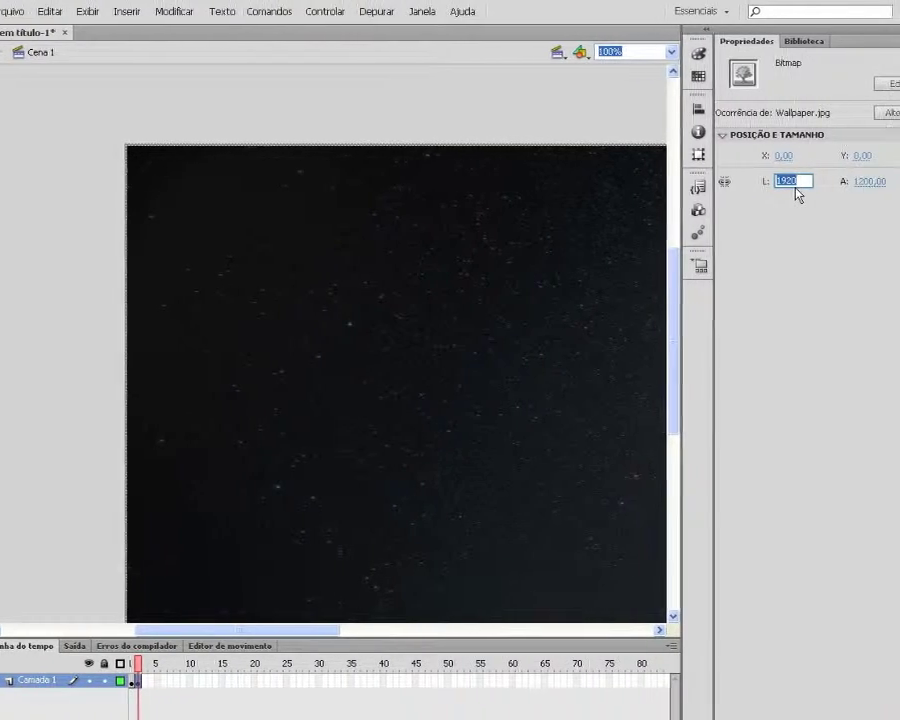
{"action": "type", "text": "640"}
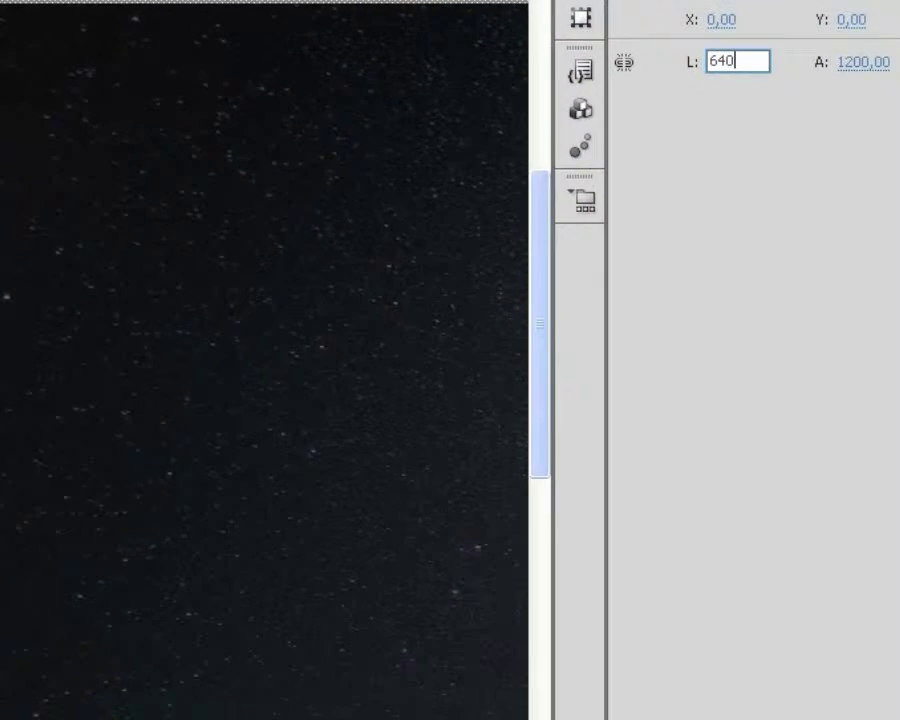
{"action": "key", "text": "Tab"}
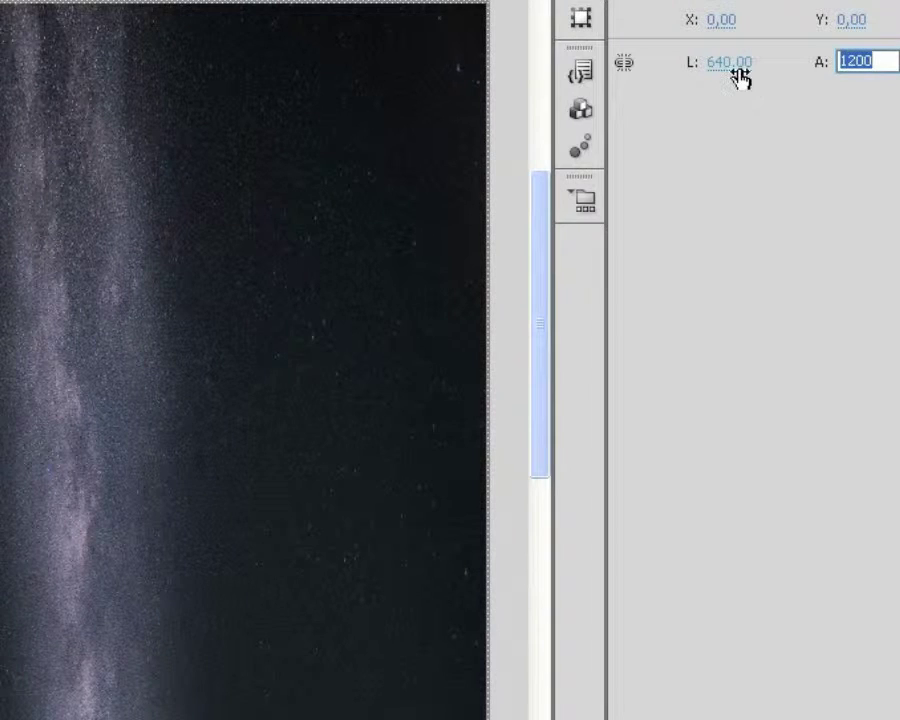
{"action": "type", "text": "480"}
{"action": "key", "text": "Return"}
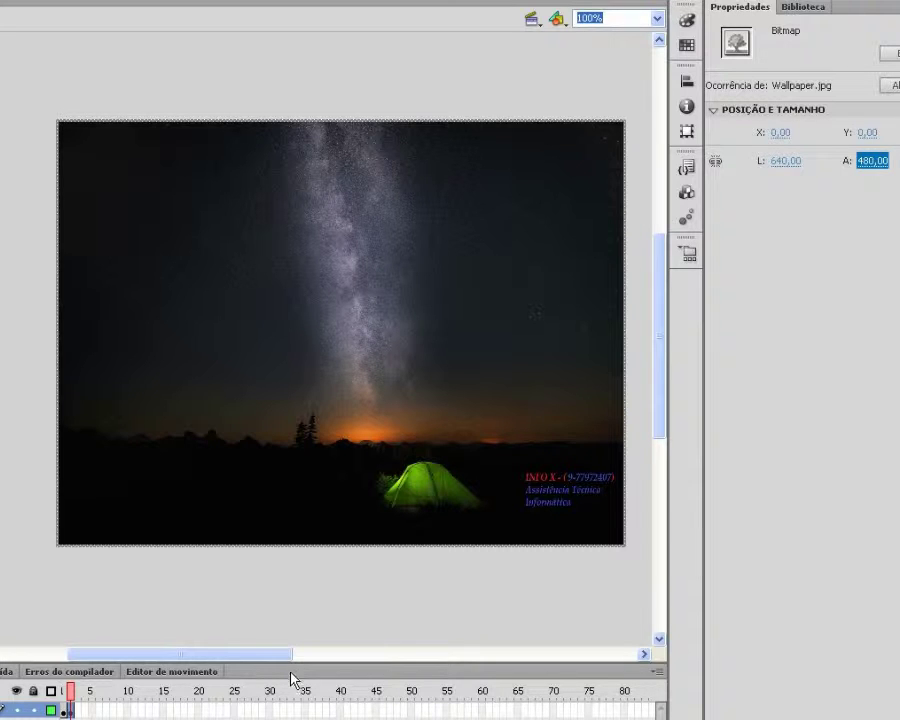
{"action": "mouse_move", "coordinate": [283, 655]}
{"action": "left_mouse_down"}
{"action": "mouse_move", "coordinate": [335, 652]}
{"action": "mouse_move", "coordinate": [297, 650]}
{"action": "left_mouse_up"}
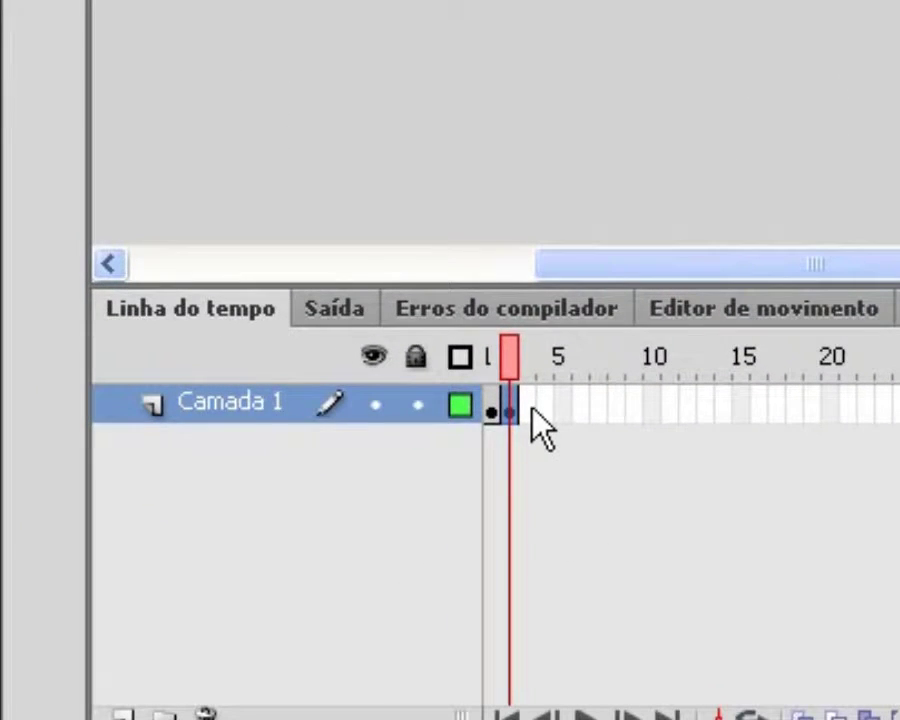
Insert a blank keyframe at frame 3 and drop the Sem título staircase photo onto it
{"action": "left_click", "coordinate": [532, 408]}
{"action": "right_click", "coordinate": [532, 410]}
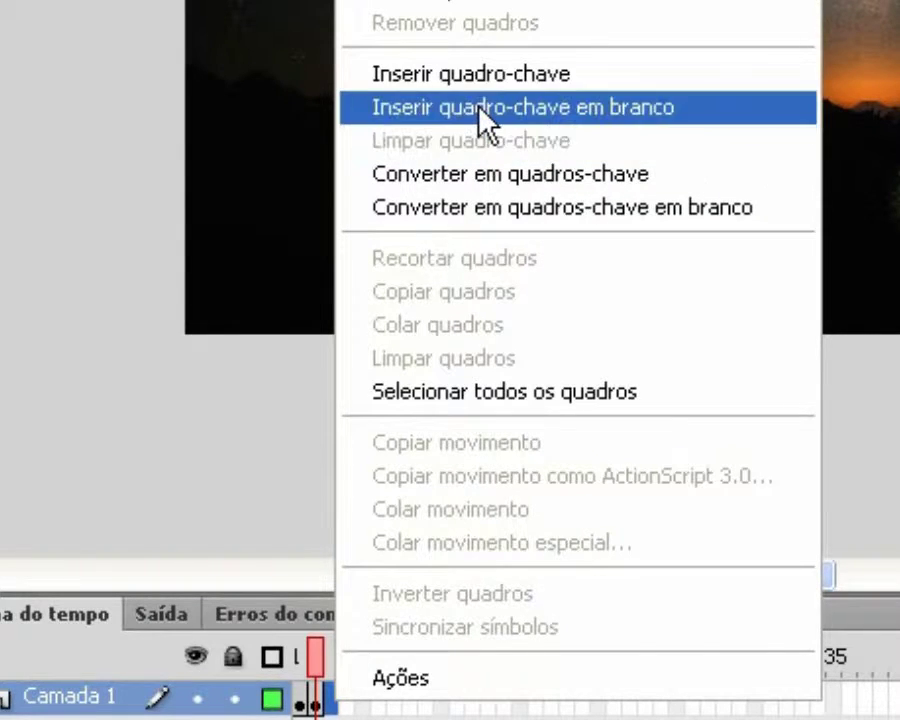
{"action": "left_click", "coordinate": [480, 110]}
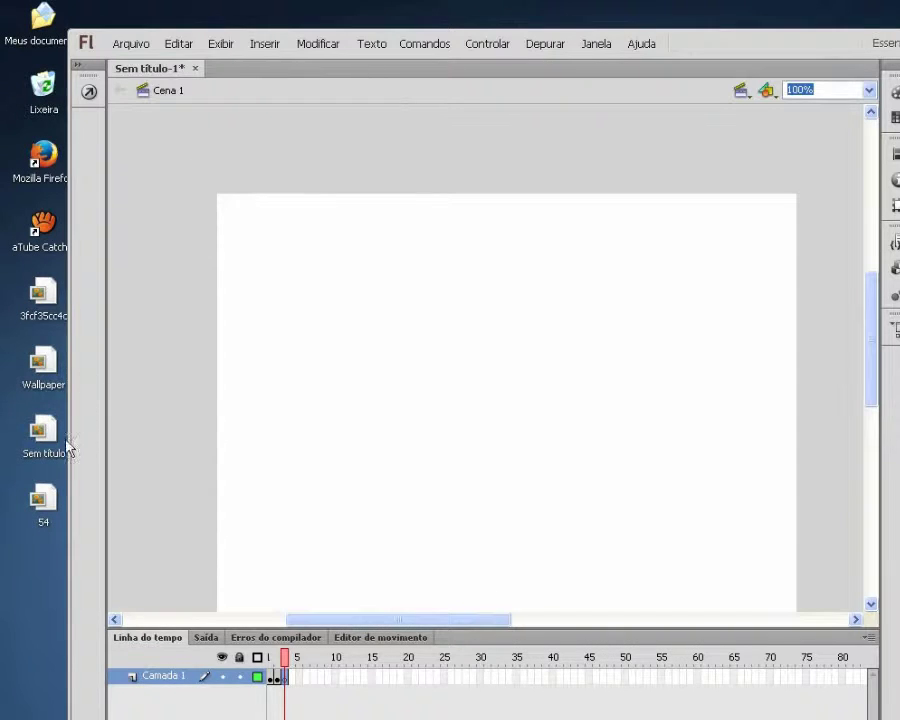
{"action": "left_click_drag", "start_coordinate": [43, 433], "coordinate": [307, 428]}
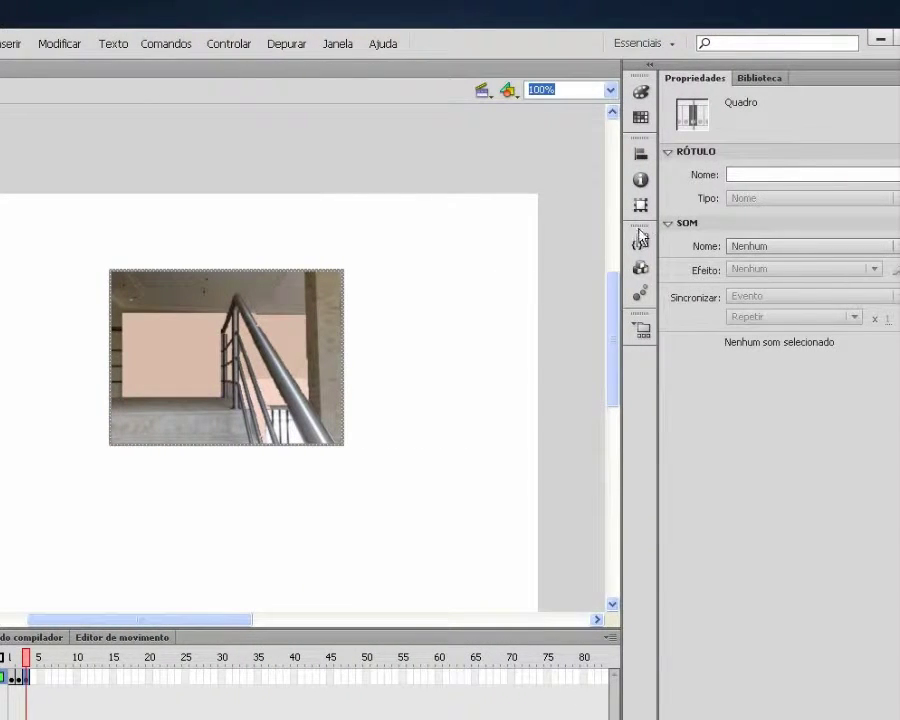
Set the staircase photo to X 0, Y 0, width 640 and height 480
{"action": "left_click", "coordinate": [281, 373]}
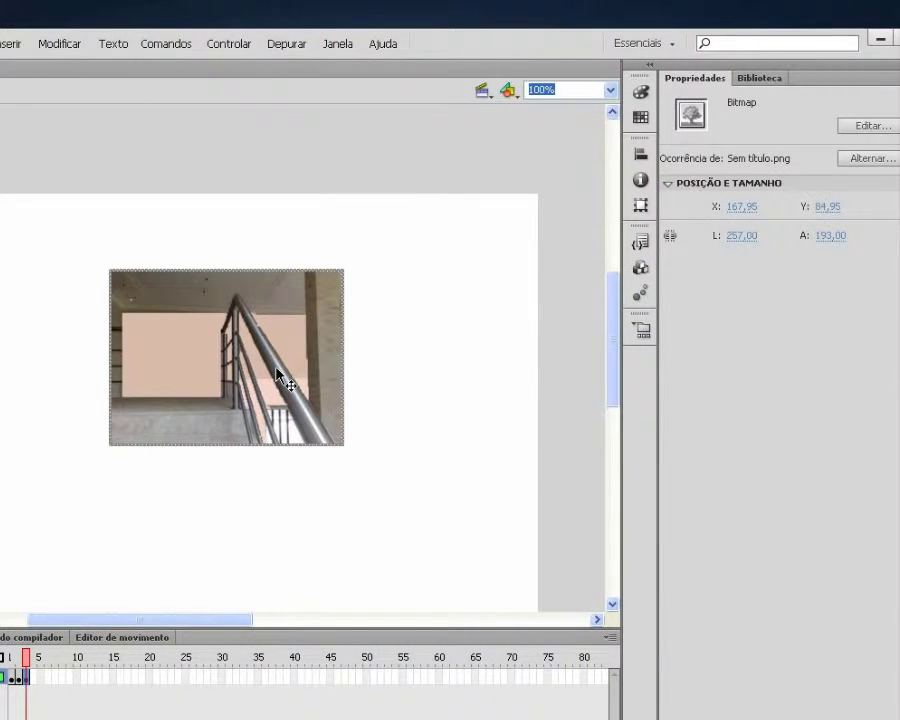
{"action": "left_click", "coordinate": [741, 206]}
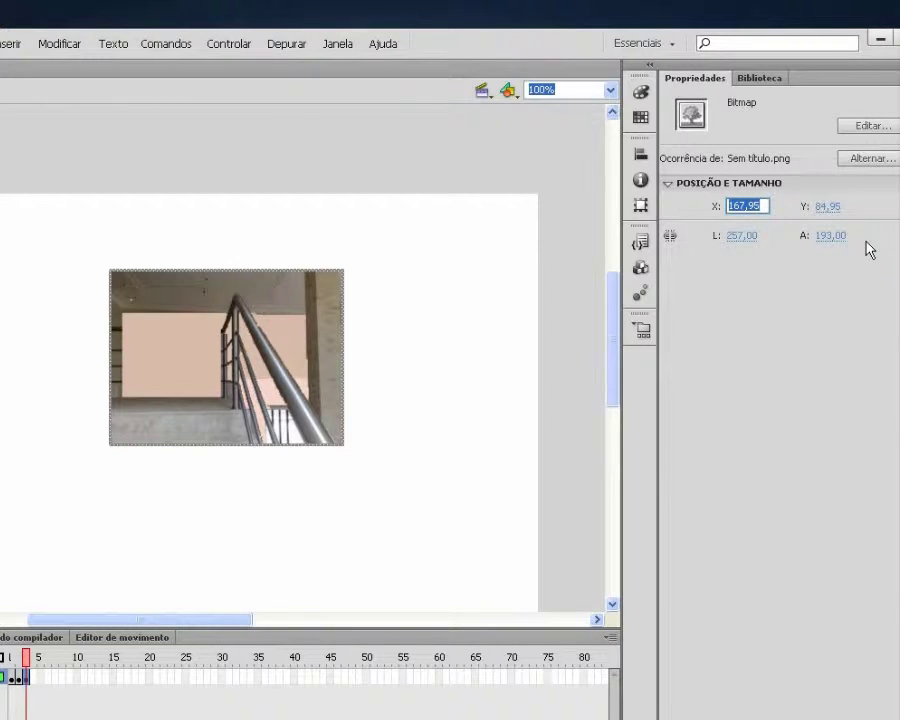
{"action": "type", "text": "64"}
{"action": "key", "text": "Tab"}
{"action": "left_click", "coordinate": [572, 345]}
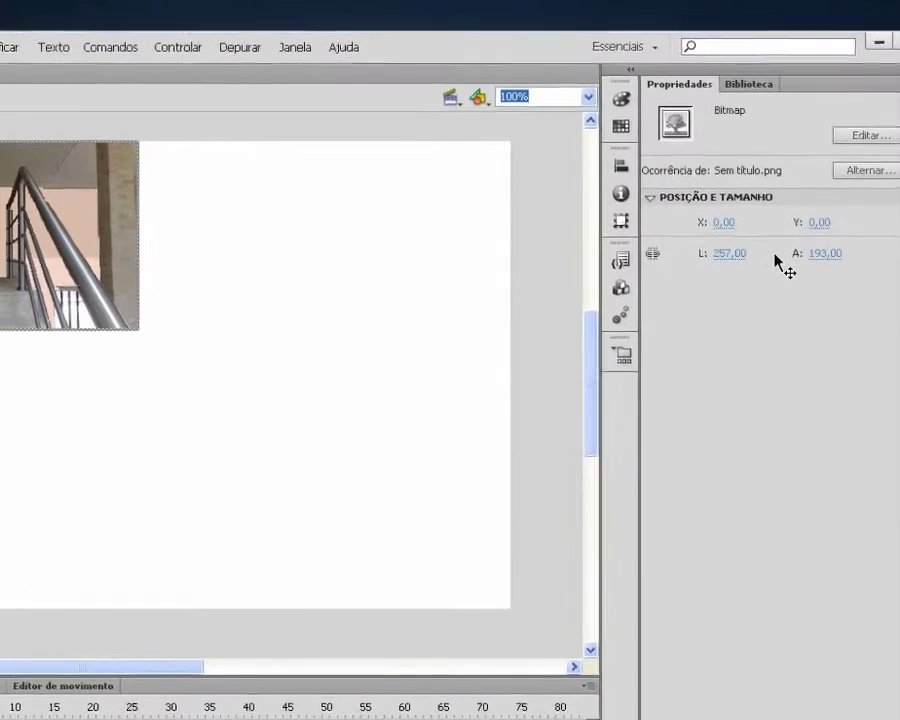
{"action": "left_click", "coordinate": [740, 235]}
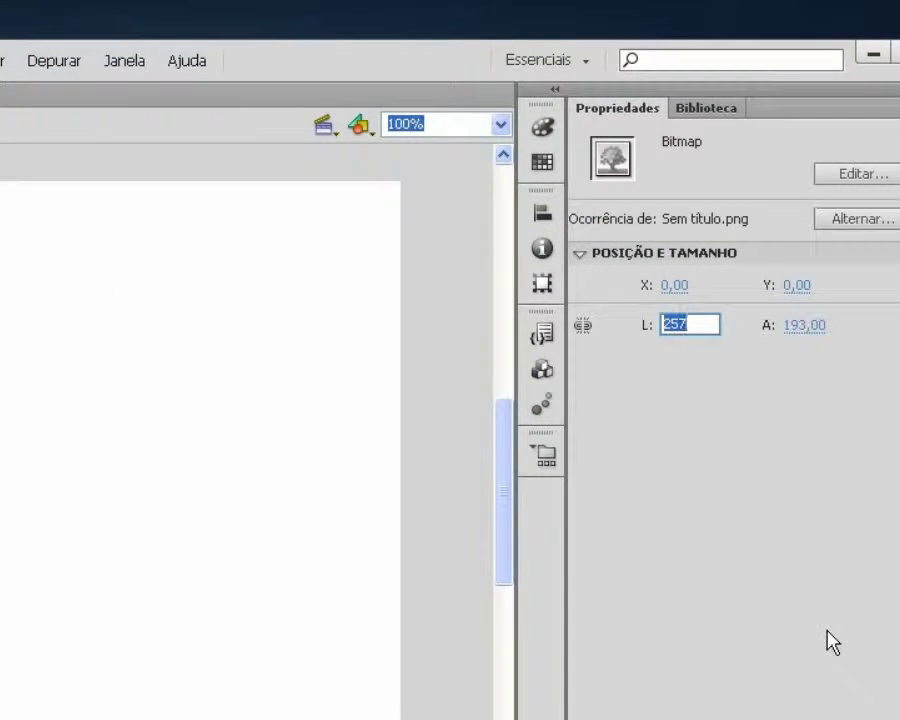
{"action": "type", "text": "640"}
{"action": "key", "text": "Tab"}
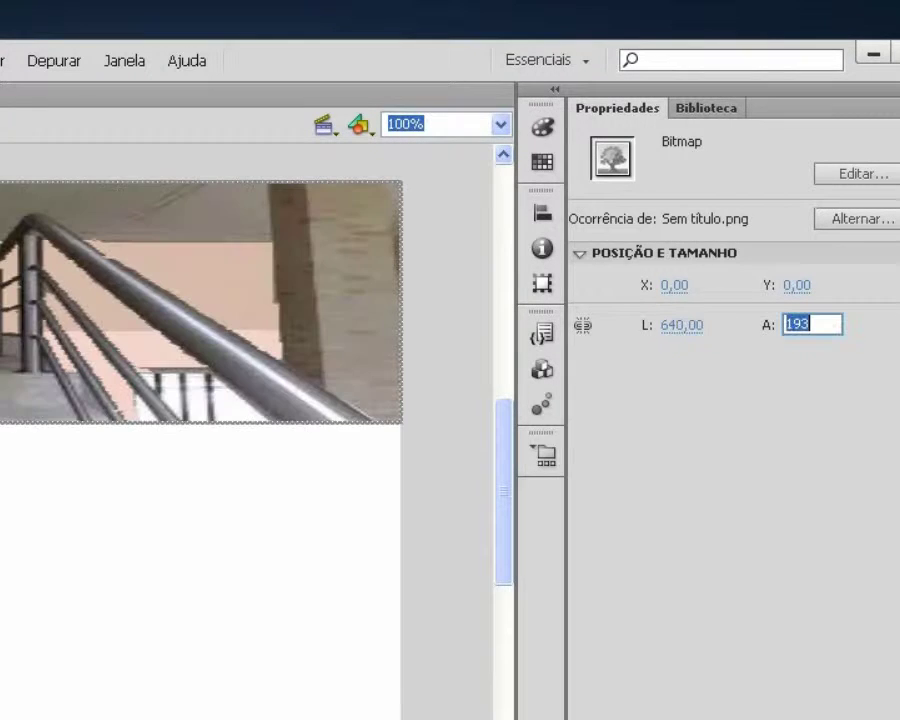
{"action": "type", "text": "480"}
{"action": "key", "text": "Return"}
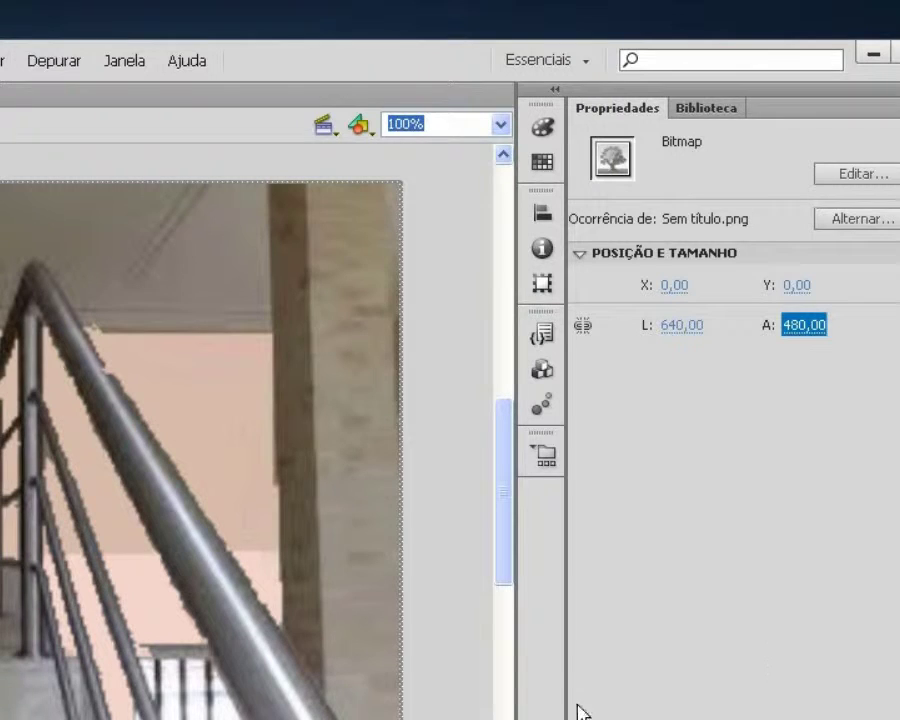
{"action": "left_click", "coordinate": [458, 490]}
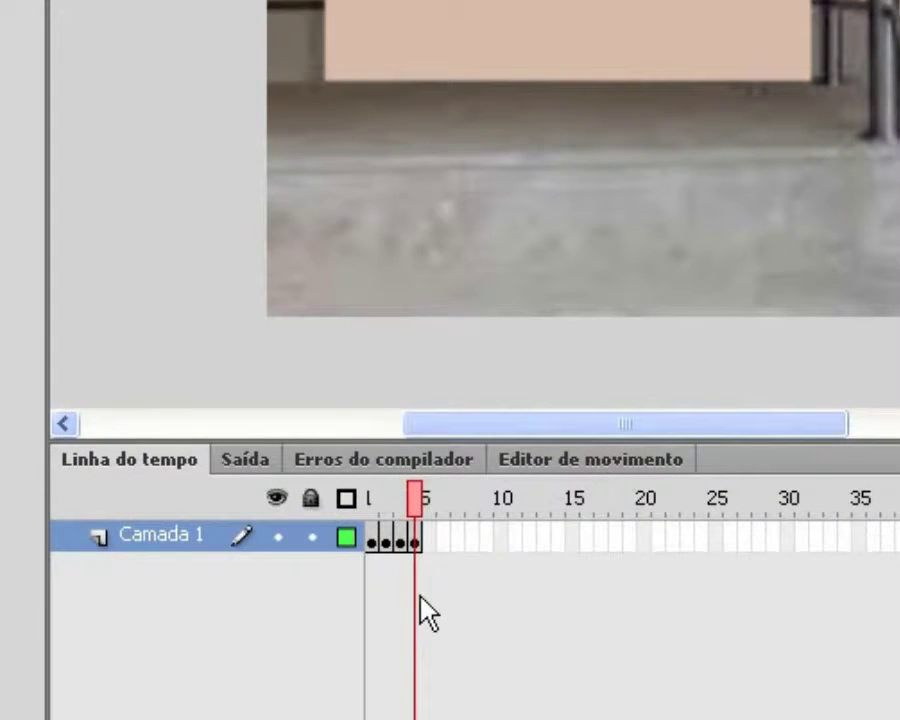
On frame 4, set the 54.jpg Vegas photo to X 0, Y 0, width 640, height 480
{"action": "left_click", "coordinate": [420, 540]}
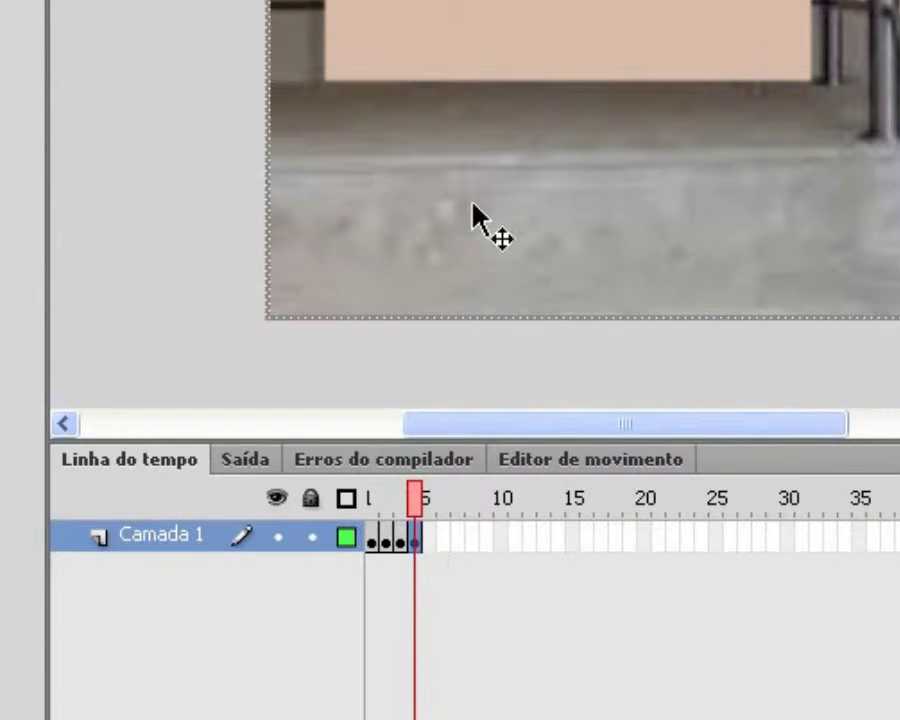
{"action": "key", "text": "Delete"}
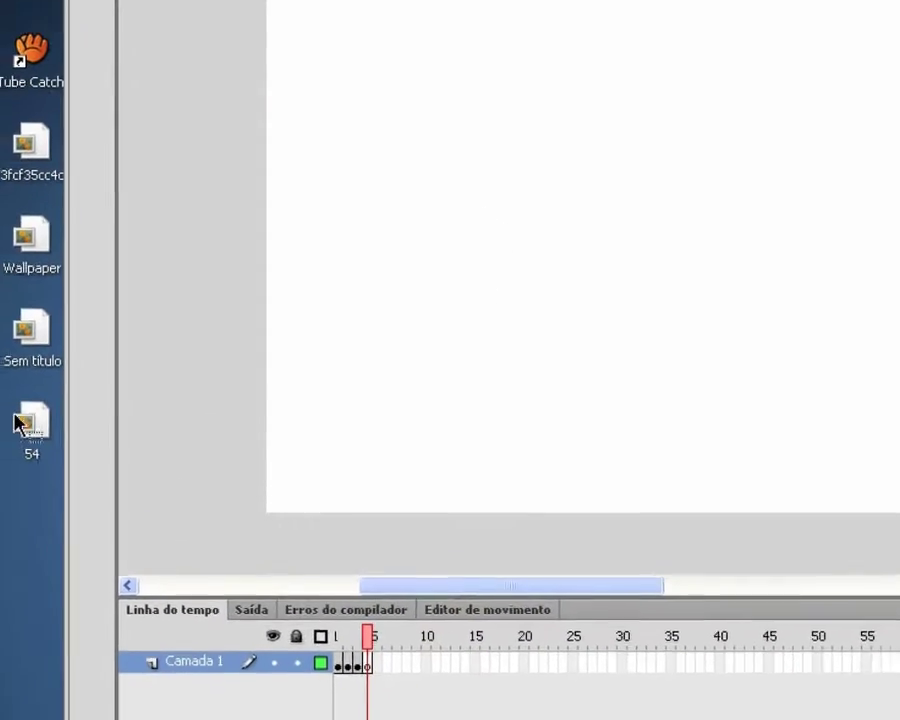
{"action": "key", "text": "ctrl+z"}
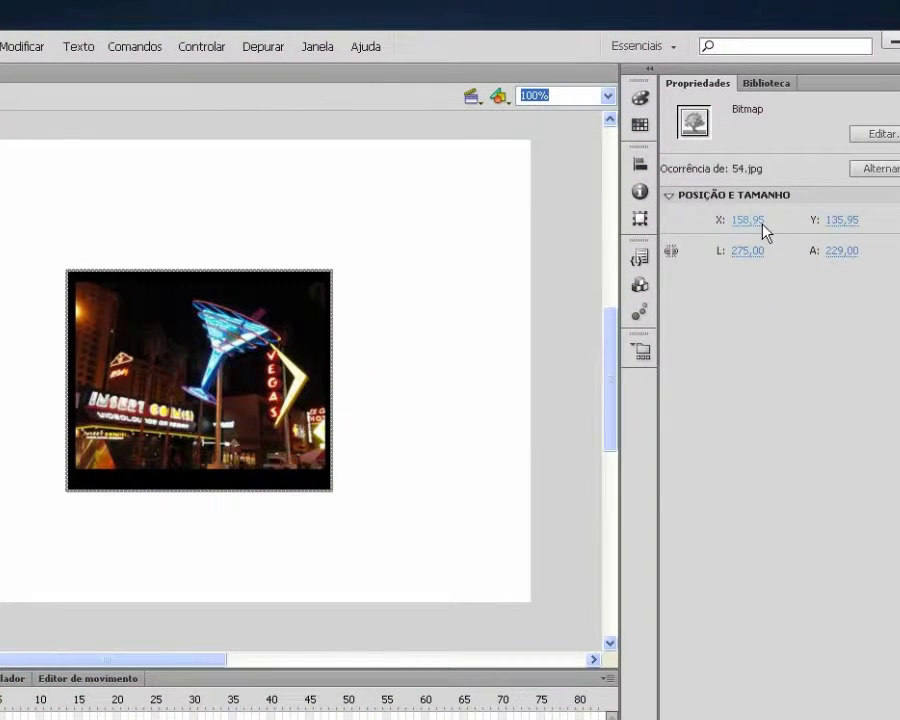
{"action": "left_click", "coordinate": [750, 220]}
{"action": "type", "text": "0"}
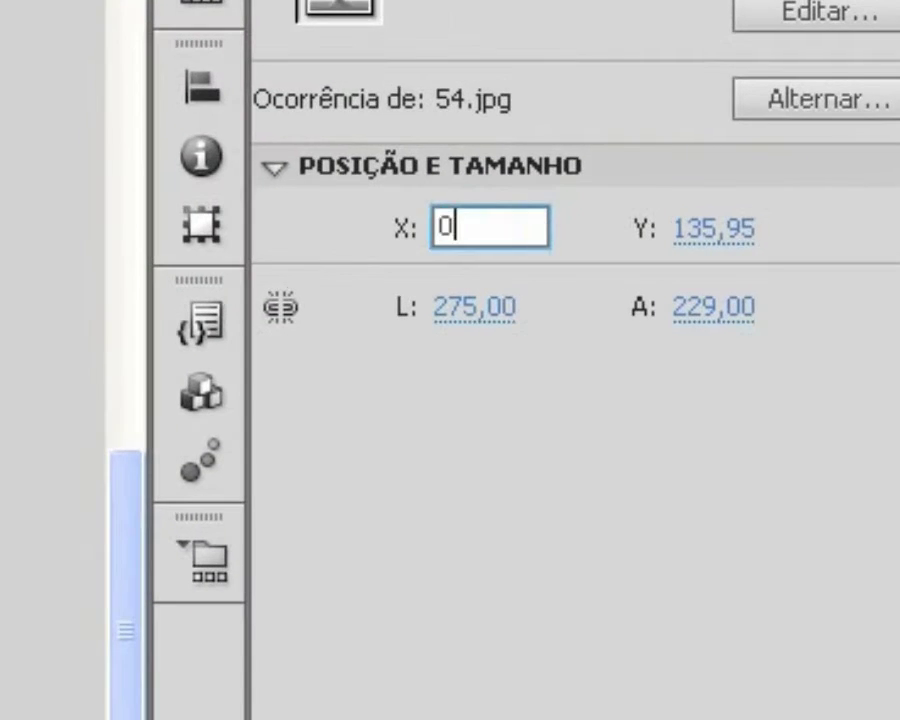
{"action": "key", "text": "Tab"}
{"action": "type", "text": "0"}
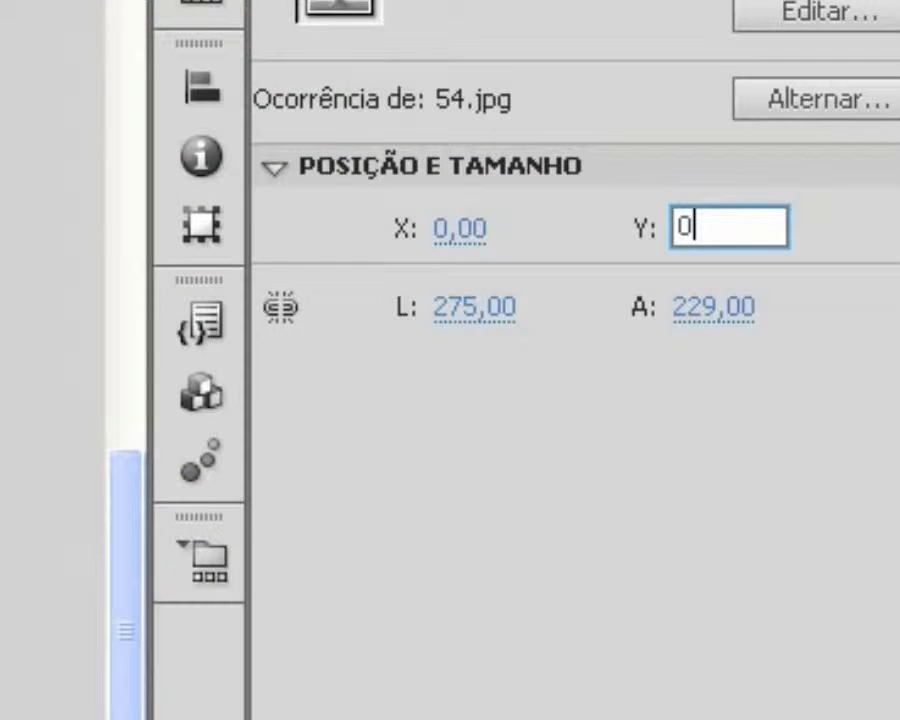
{"action": "key", "text": "Tab"}
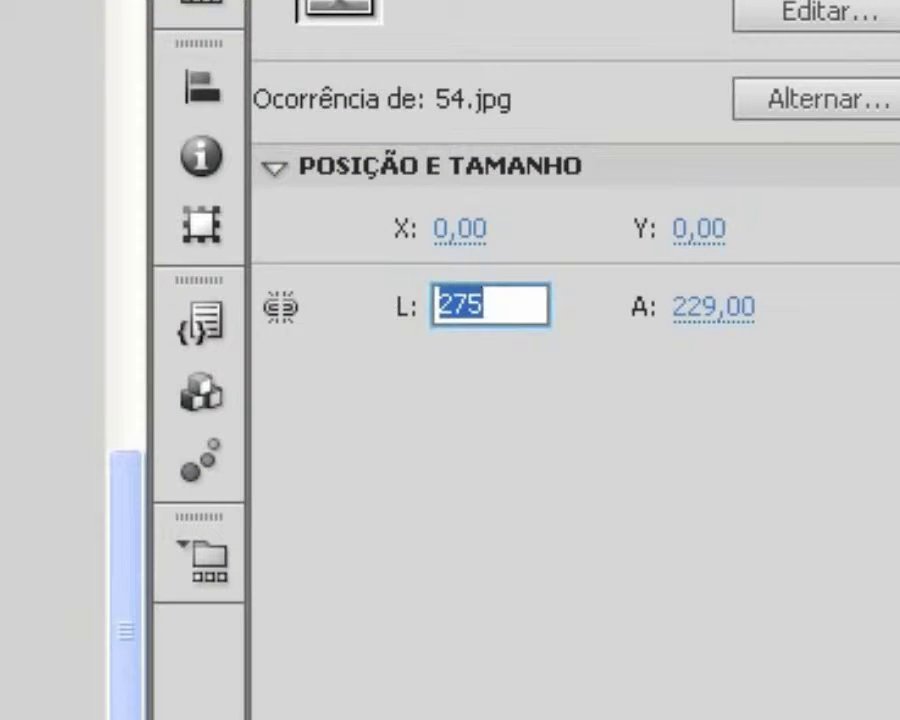
{"action": "type", "text": "64"}
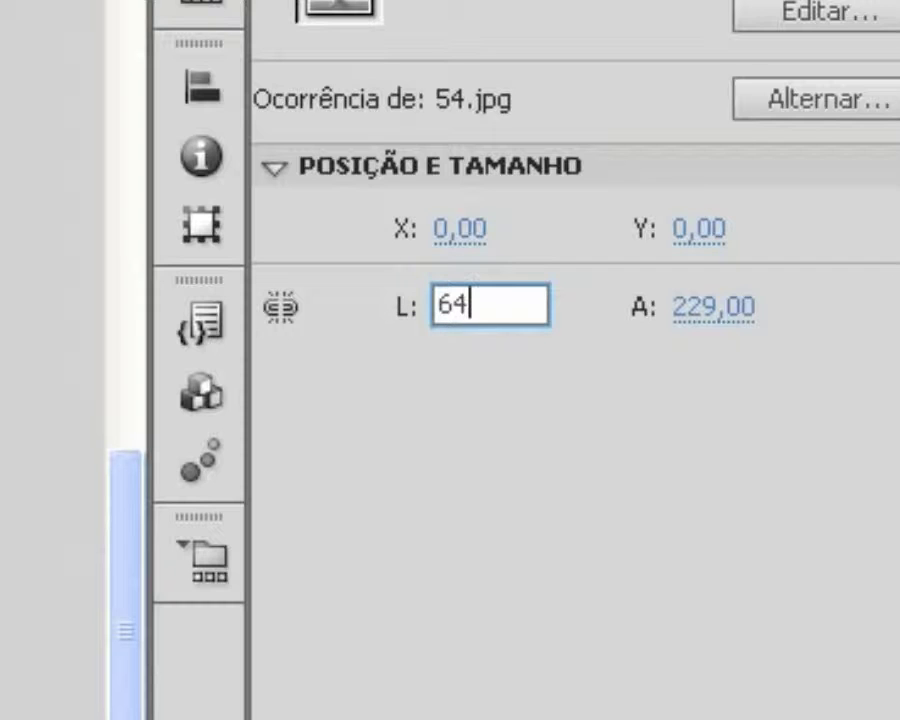
{"action": "type", "text": "0"}
{"action": "key", "text": "Tab"}
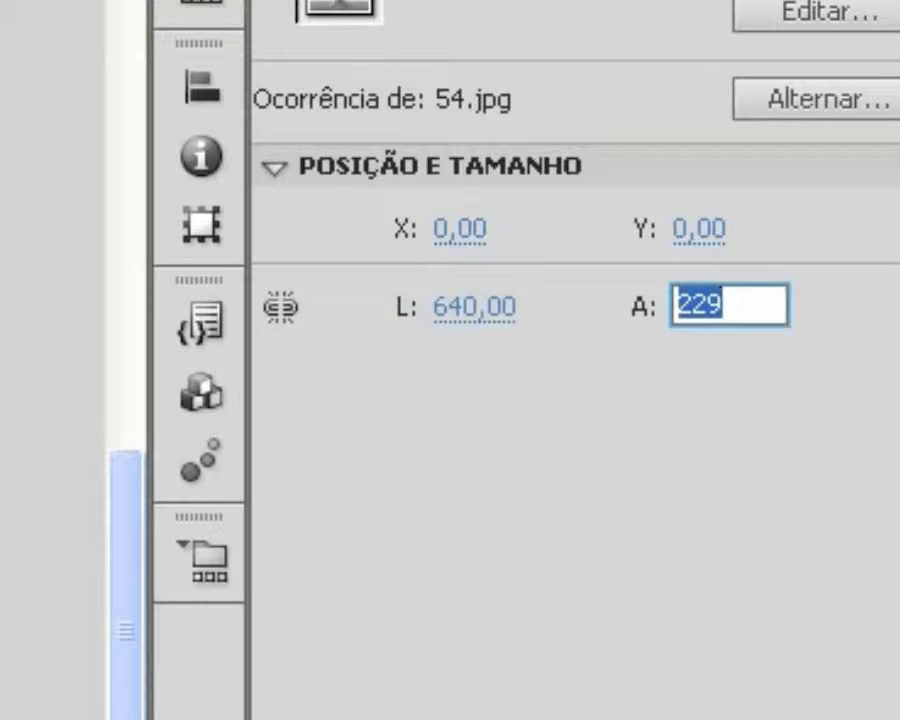
{"action": "type", "text": "480"}
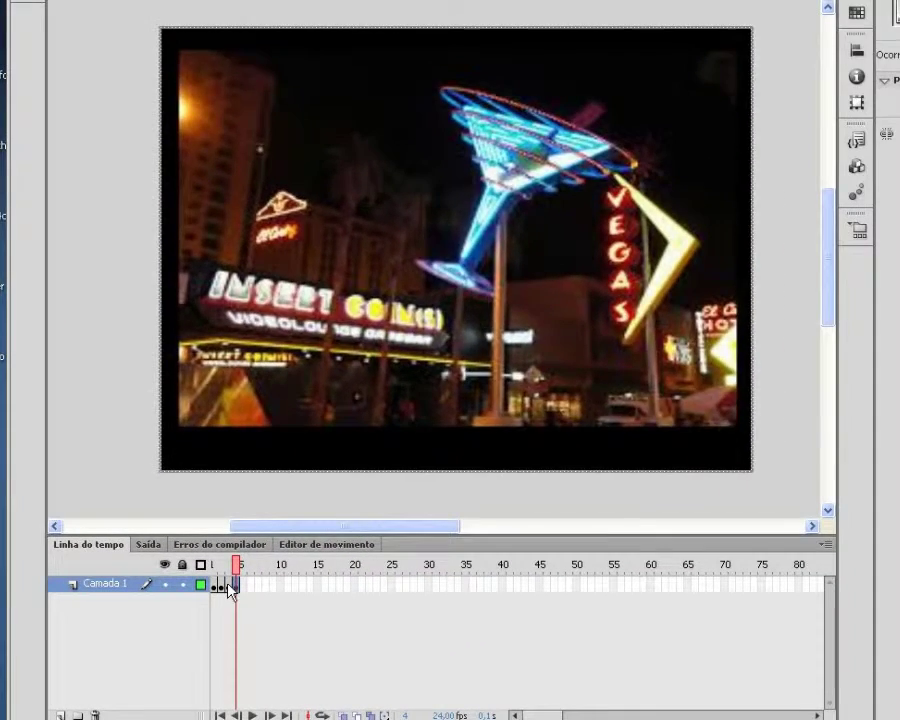
{"action": "left_click", "coordinate": [228, 586]}
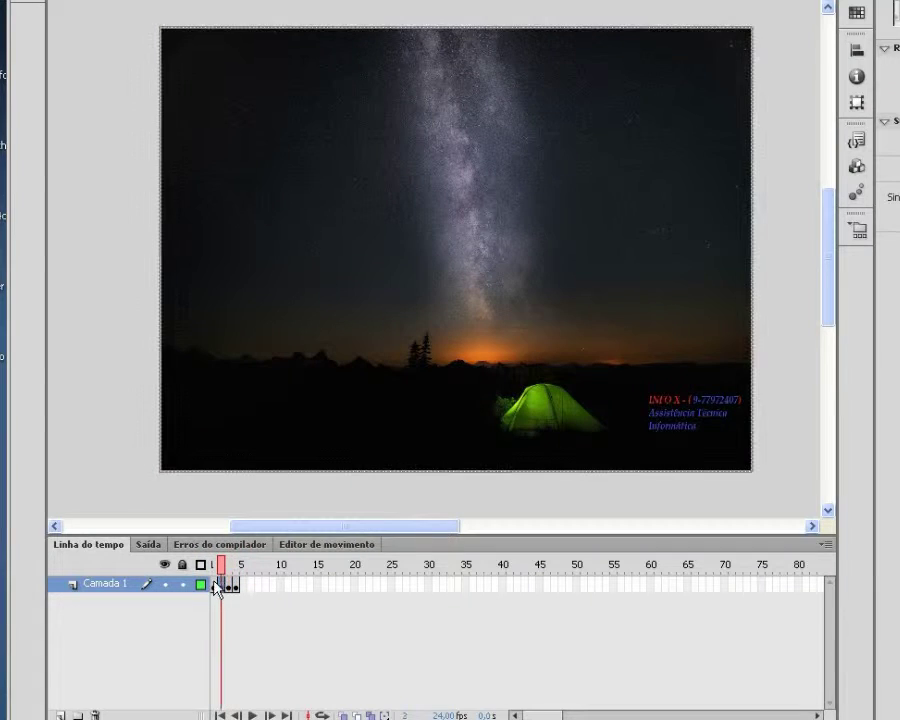
{"action": "left_click_drag", "start_coordinate": [226, 592], "coordinate": [212, 588]}
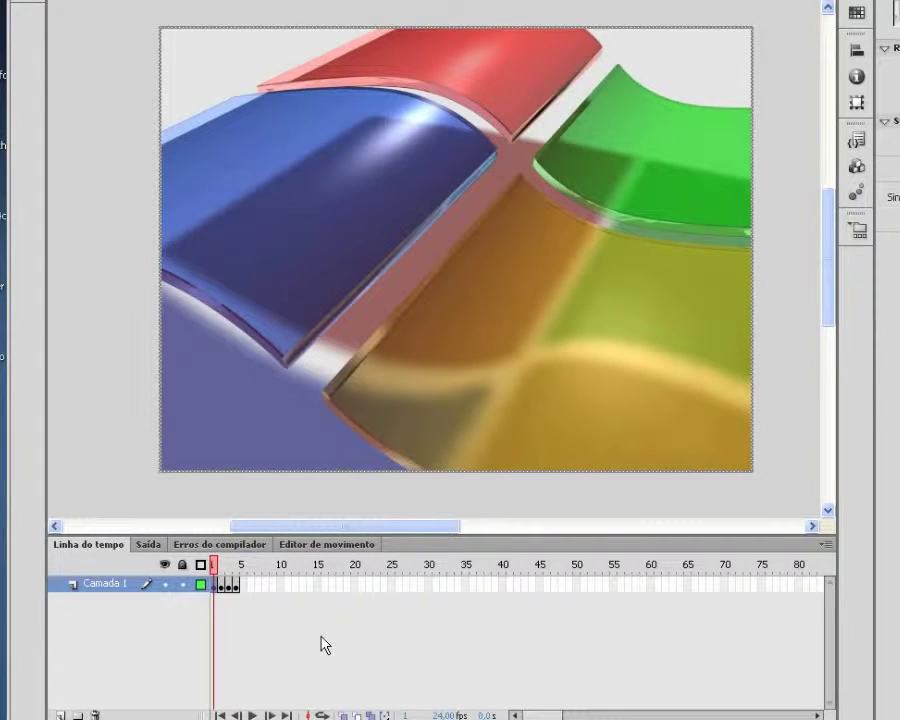
{"action": "key", "text": "ctrl+Return"}
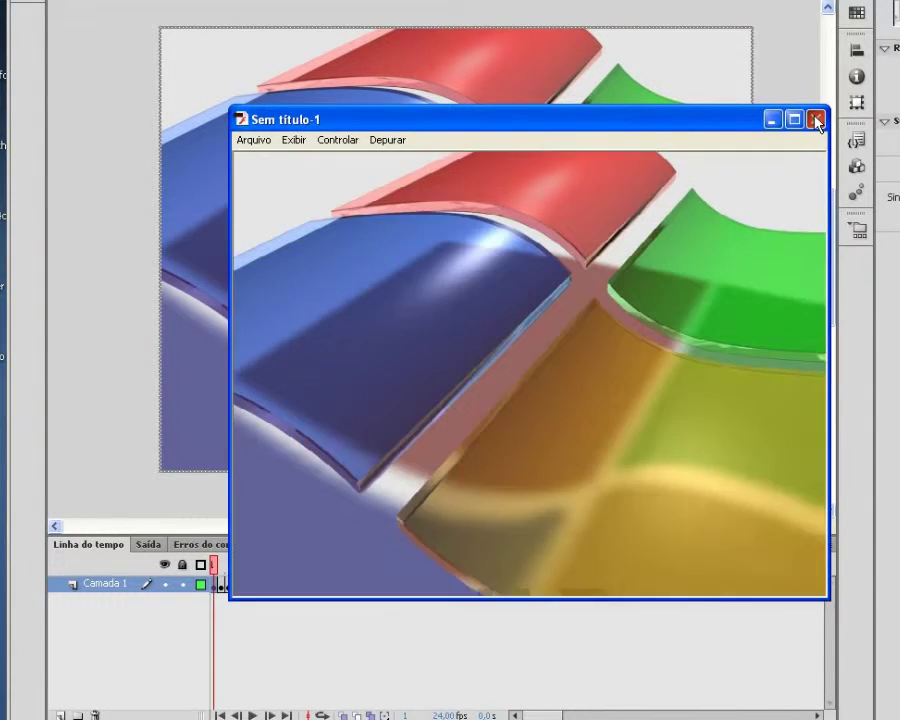
{"action": "left_click", "coordinate": [816, 120]}
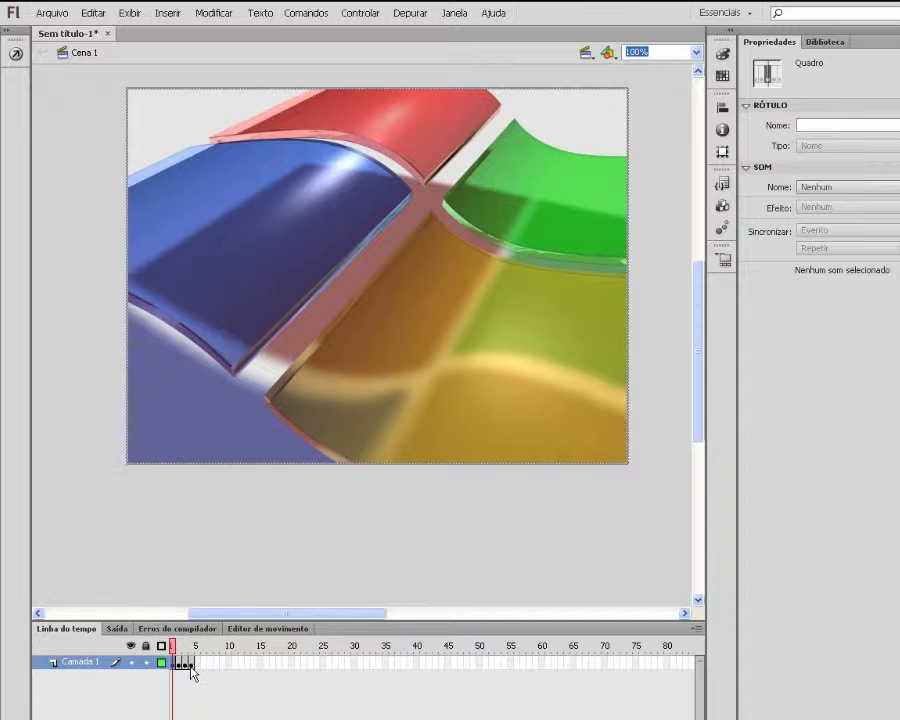
Add a stop(); action to frame 1 and test the movie with Ctrl+Enter
{"action": "left_click", "coordinate": [190, 383]}
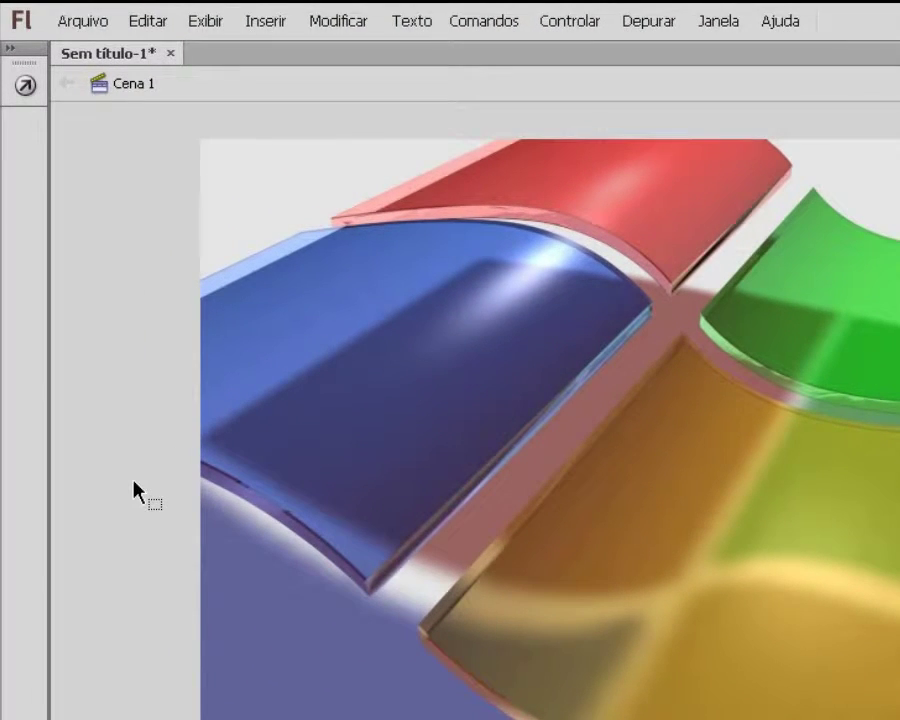
{"action": "left_click", "coordinate": [25, 86]}
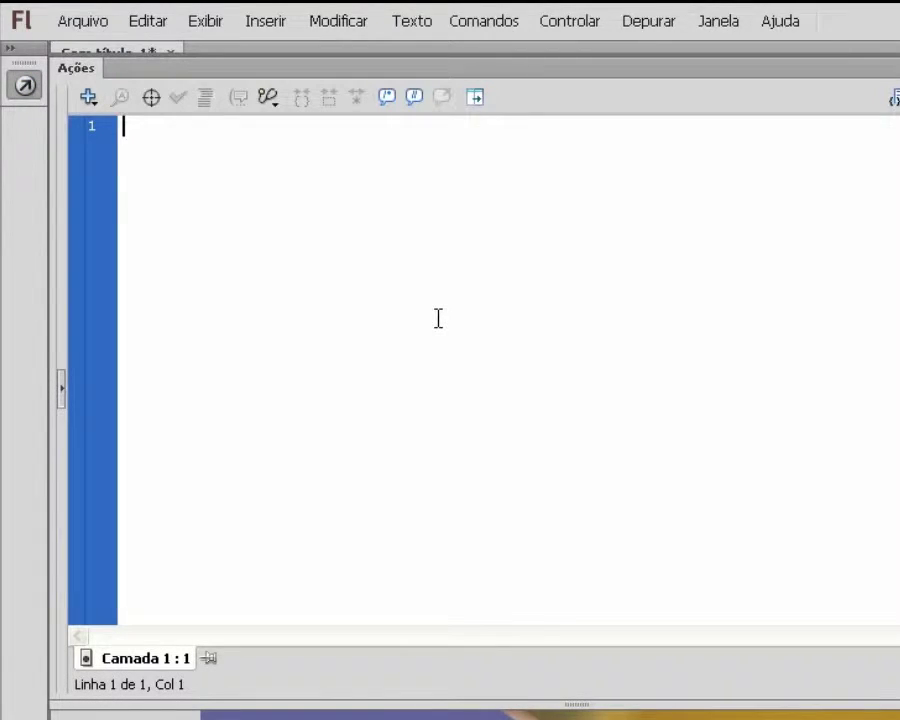
{"action": "type", "text": "stop()"}
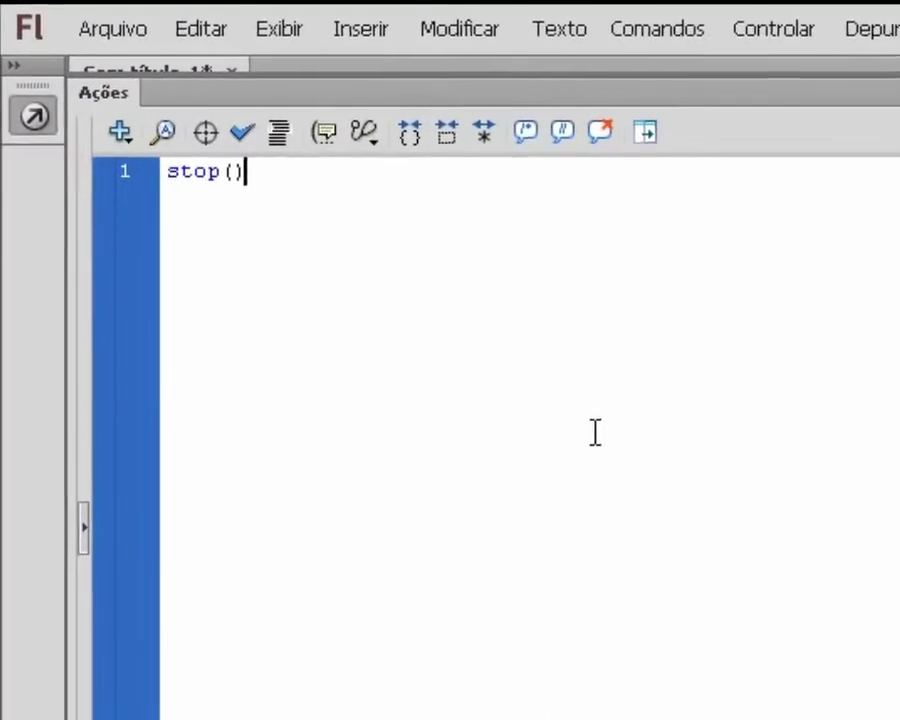
{"action": "type", "text": ";"}
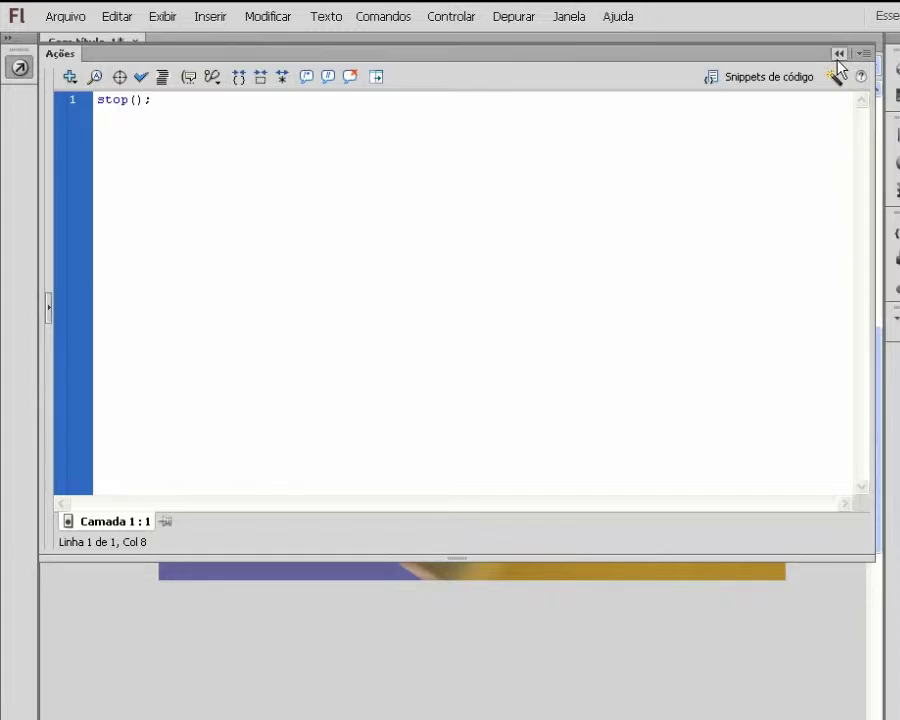
{"action": "left_click", "coordinate": [838, 56]}
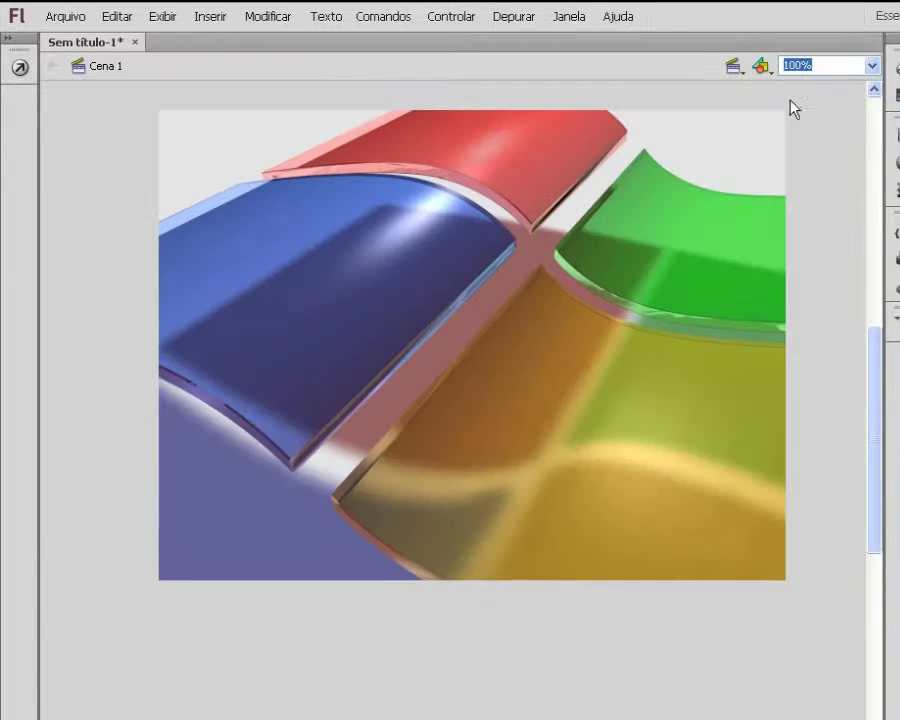
{"action": "key", "text": "ctrl+Return"}
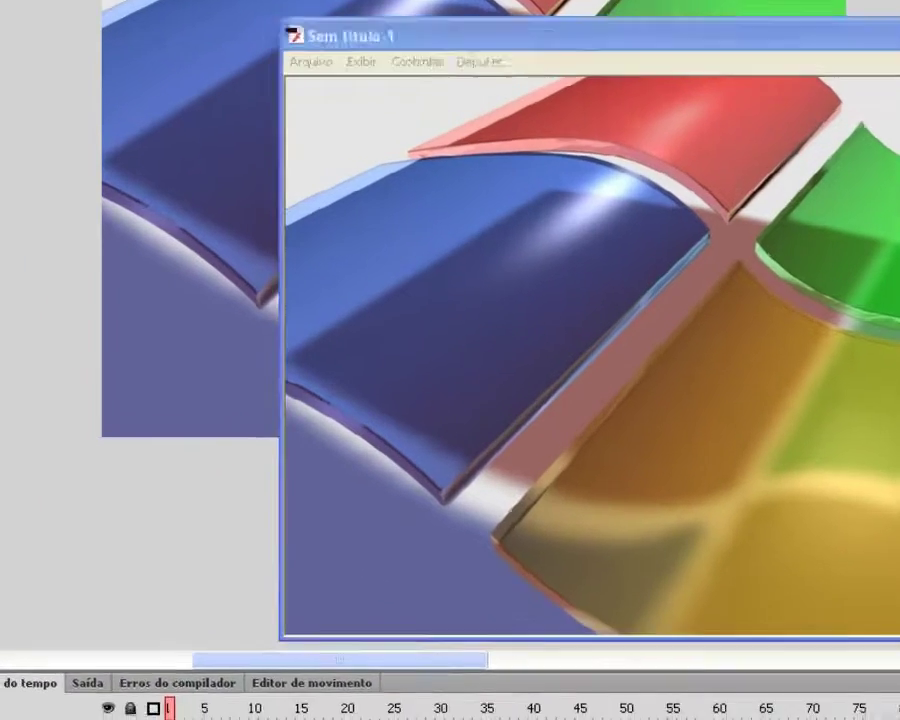
{"action": "left_click", "coordinate": [817, 176]}
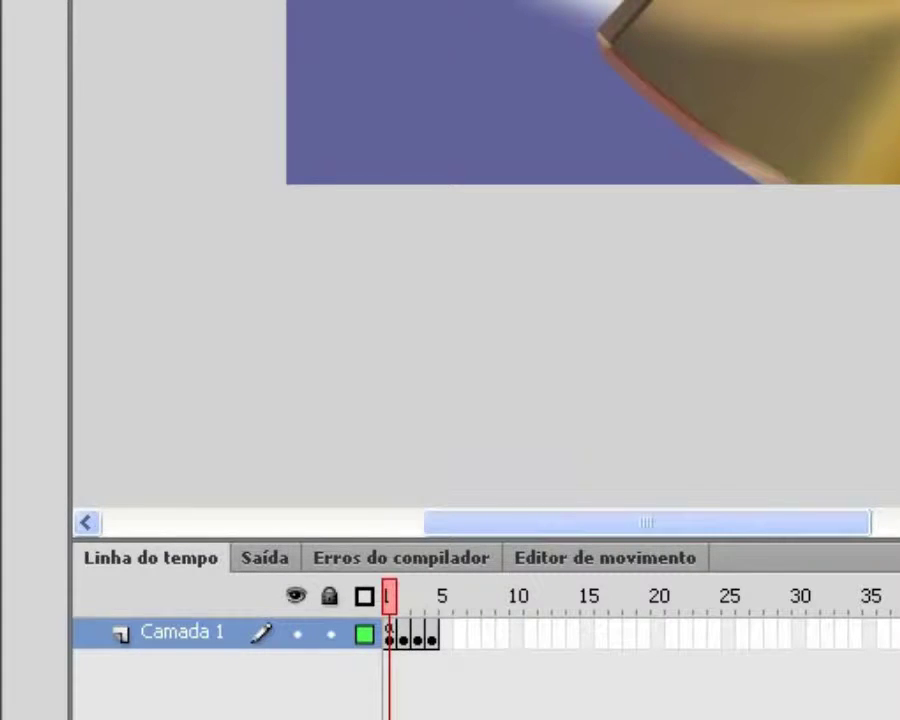
Rename the Camada 1 layer to Fotos
{"action": "double_click", "coordinate": [183, 632]}
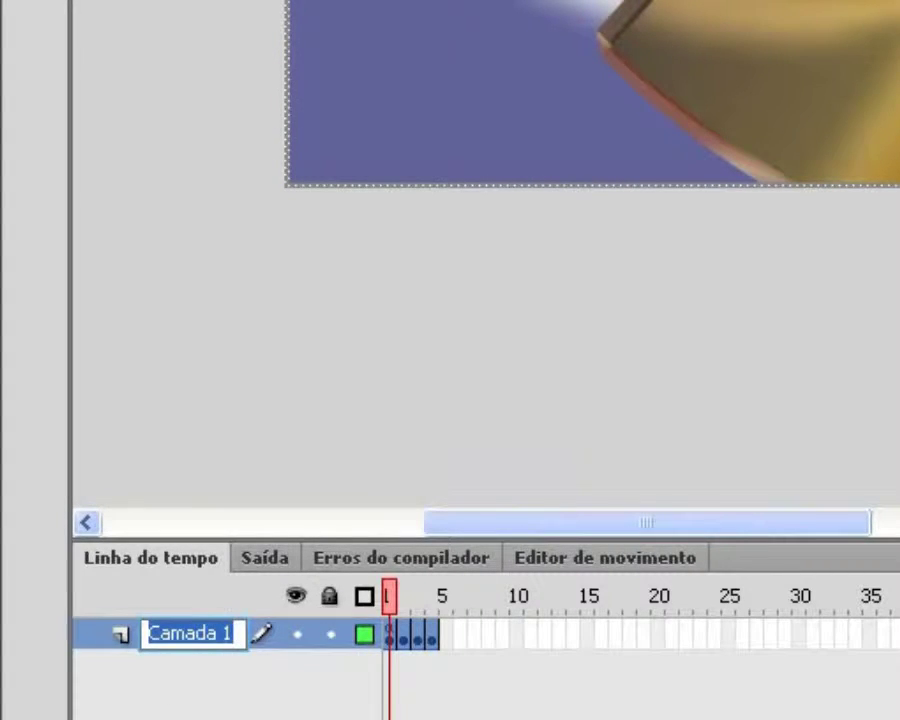
{"action": "type", "text": "Fotos"}
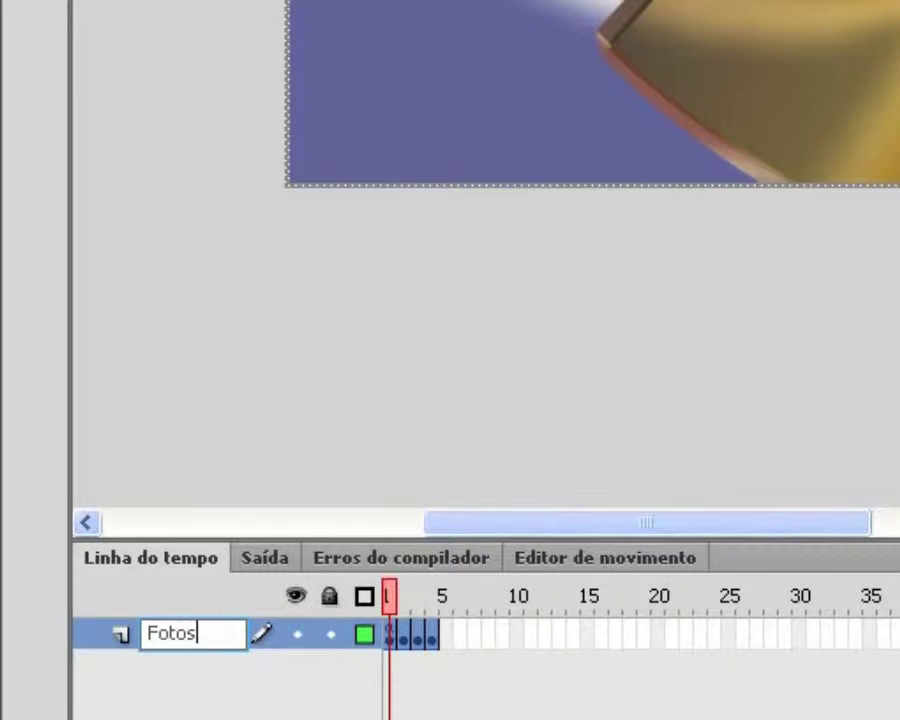
{"action": "key", "text": "Return"}
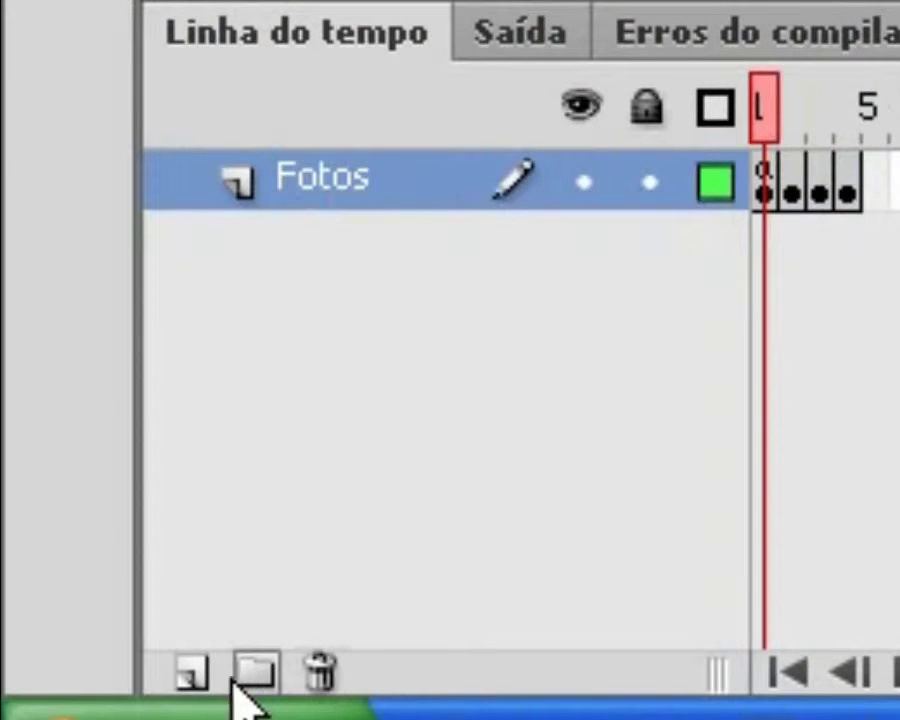
Add a new layer above Fotos and name it Botão
{"action": "left_click", "coordinate": [192, 672]}
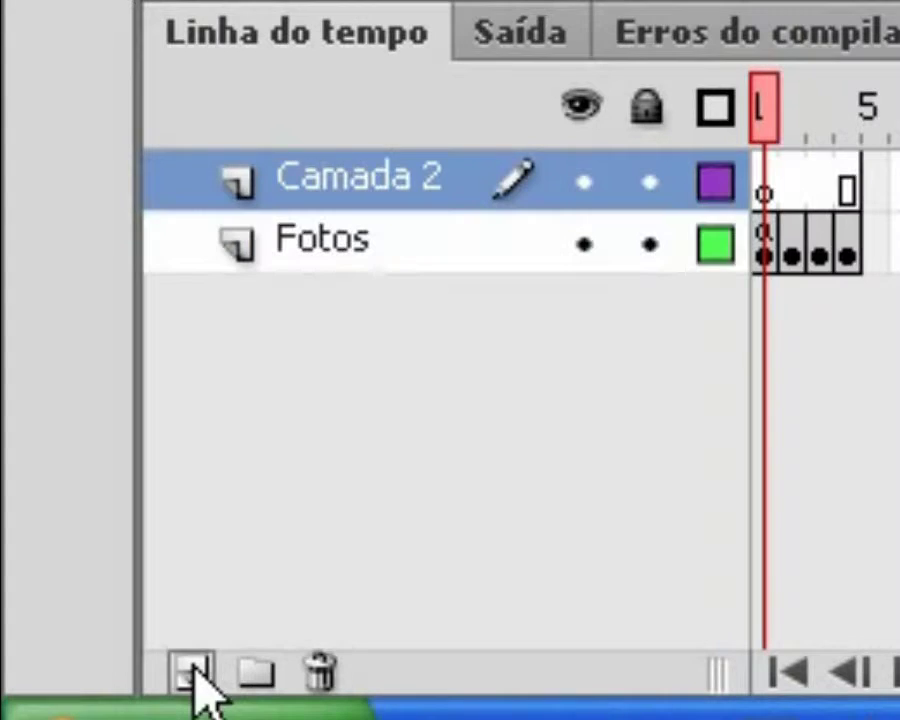
{"action": "double_click", "coordinate": [298, 190]}
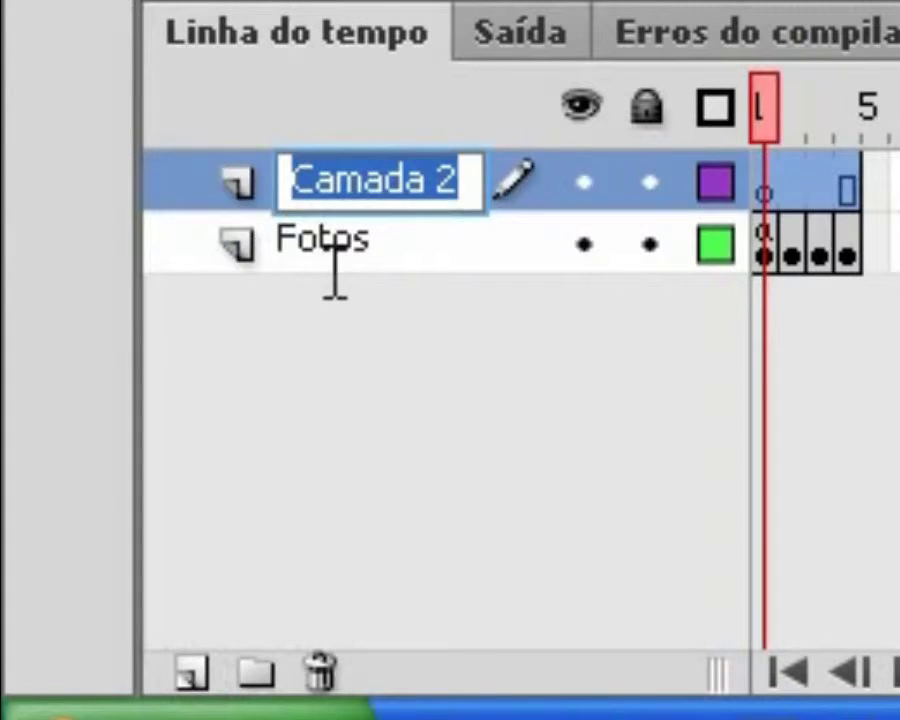
{"action": "type", "text": "Bo"}
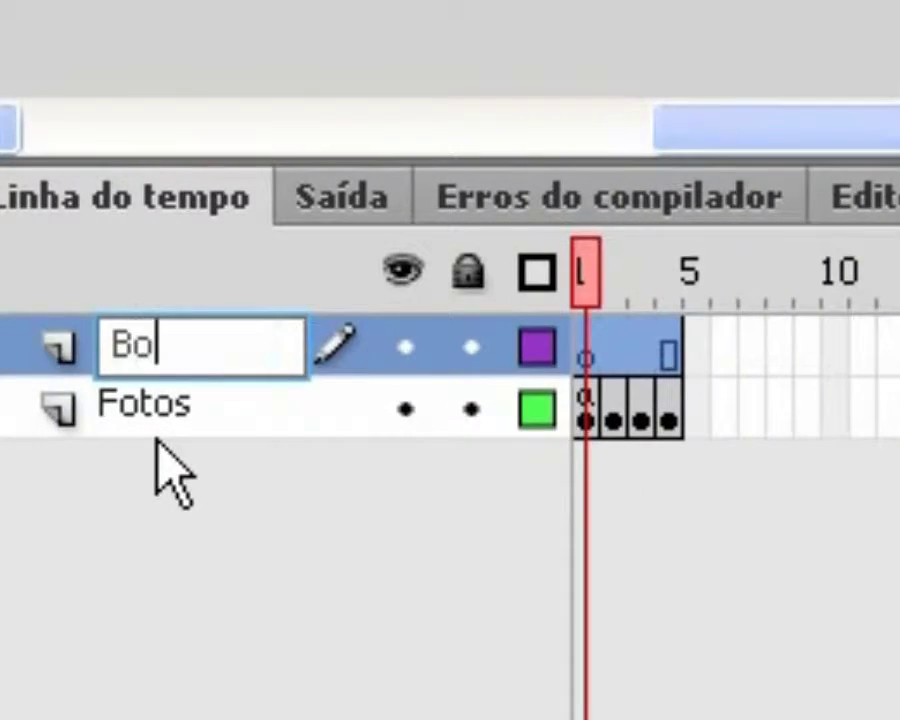
{"action": "type", "text": "tão"}
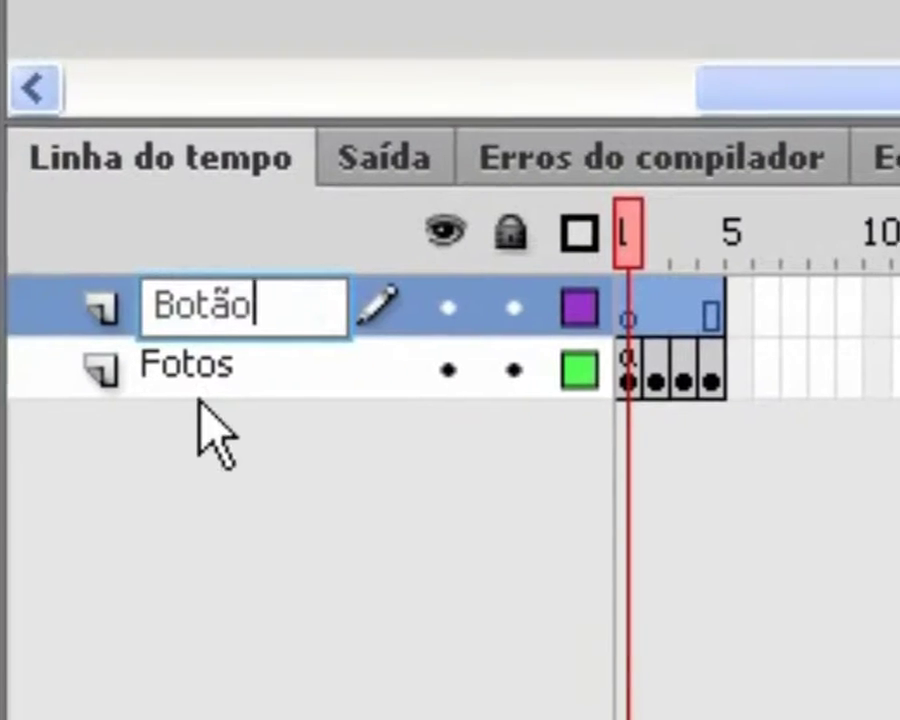
{"action": "key", "text": "Return"}
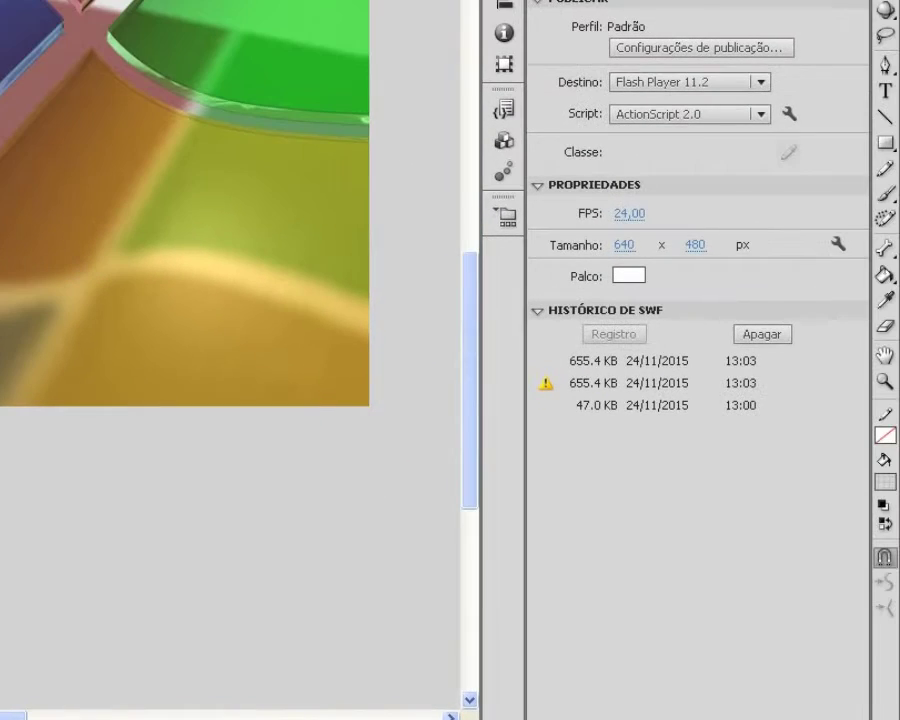
Draw a small grey radial-gradient square below the stage
{"action": "left_click", "coordinate": [885, 143]}
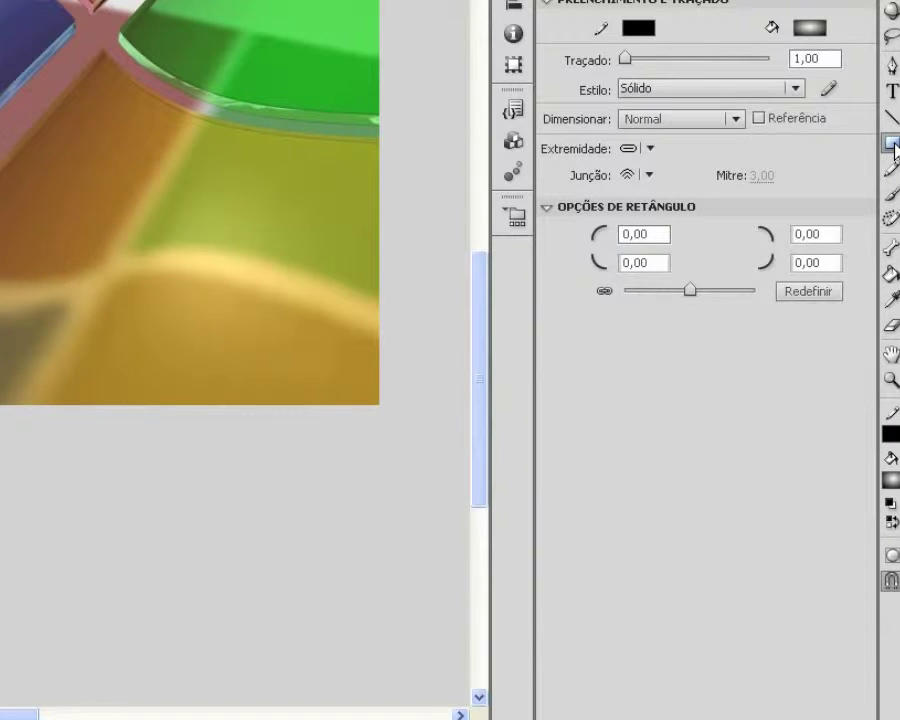
{"action": "left_click", "coordinate": [806, 28]}
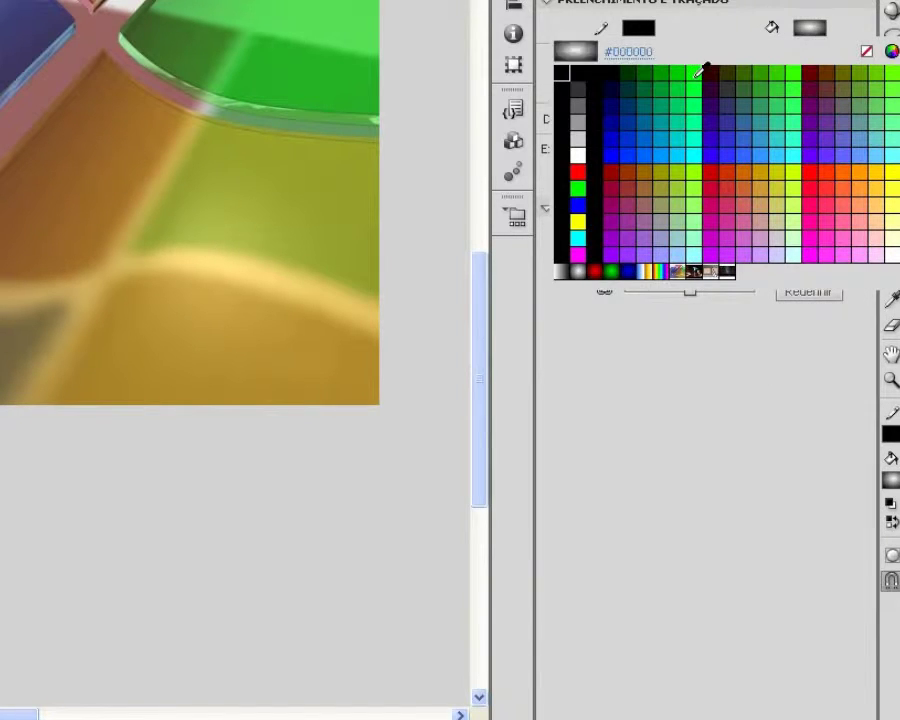
{"action": "left_click", "coordinate": [579, 276]}
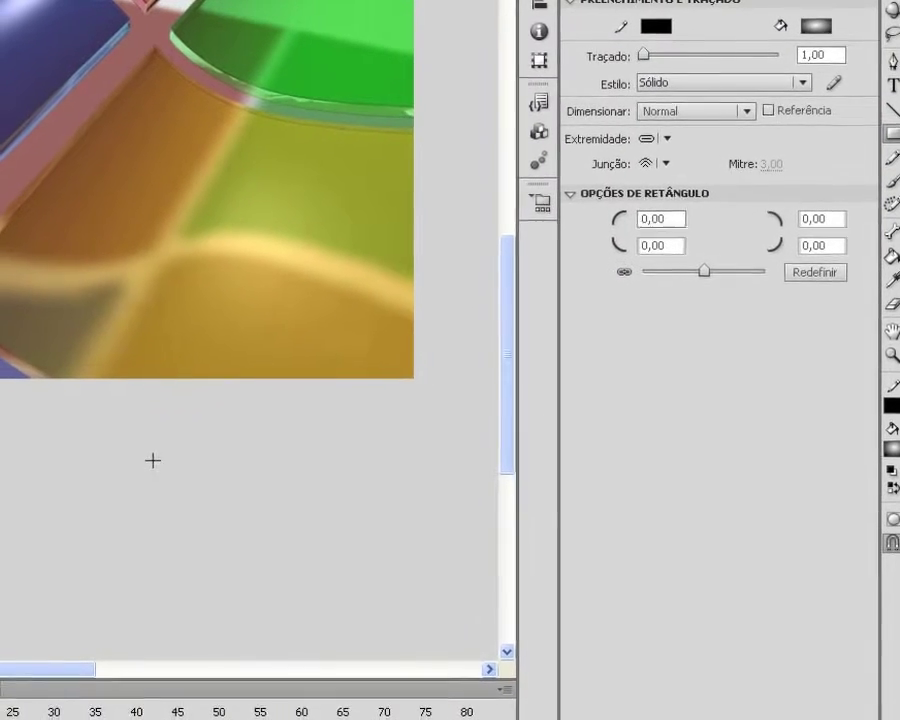
{"action": "mouse_move", "coordinate": [175, 447]}
{"action": "left_mouse_down"}
{"action": "mouse_move", "coordinate": [120, 549]}
{"action": "mouse_move", "coordinate": [84, 550]}
{"action": "left_mouse_up"}
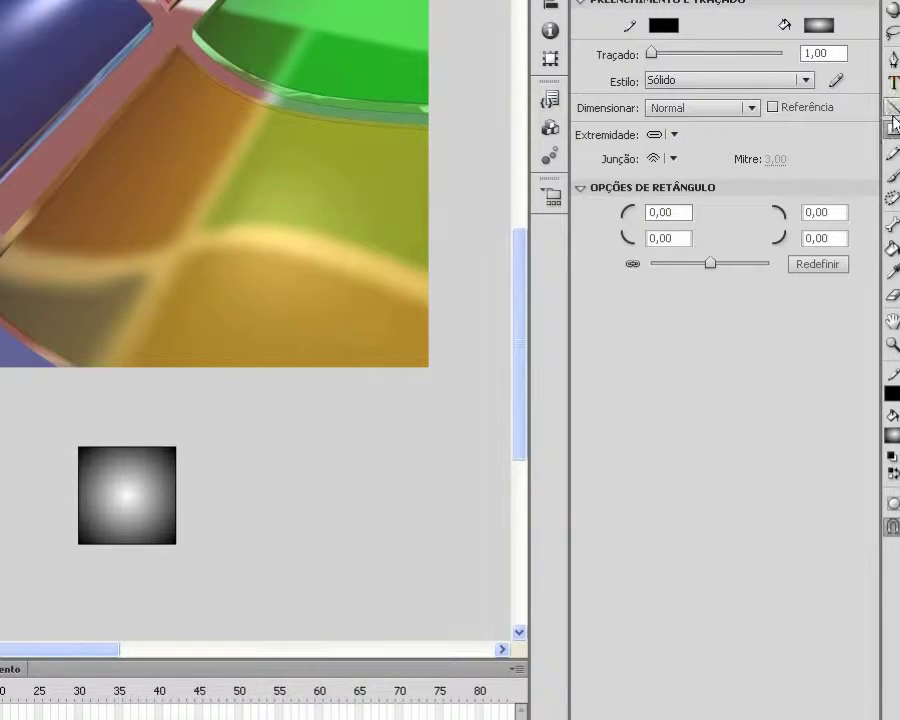
Split the square with a diagonal line and delete one half, leaving a gradient triangle
{"action": "key", "text": "n"}
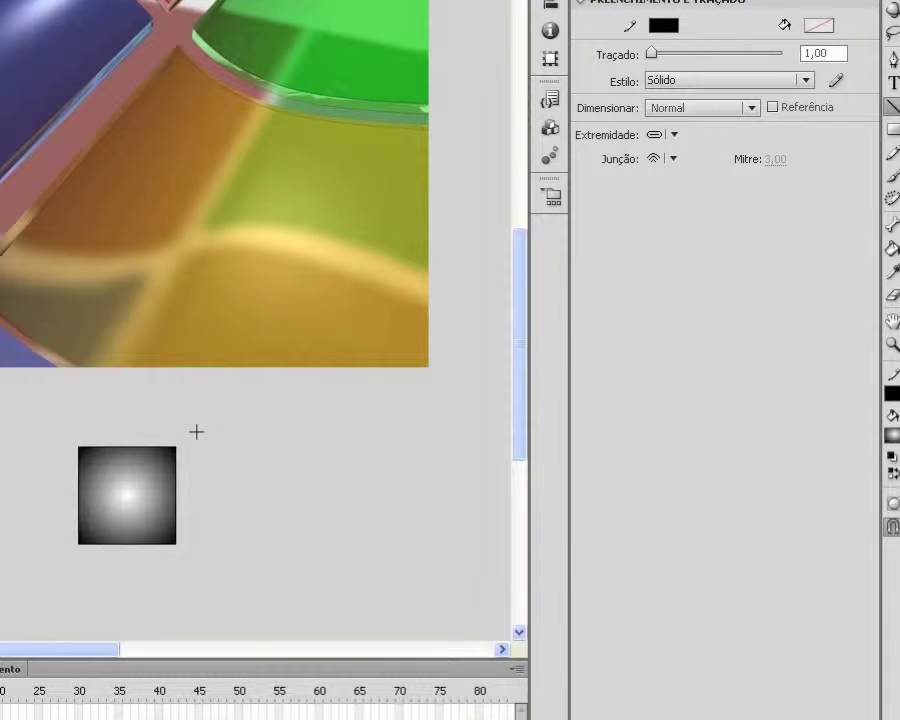
{"action": "left_click_drag", "start_coordinate": [185, 452], "coordinate": [0, 625]}
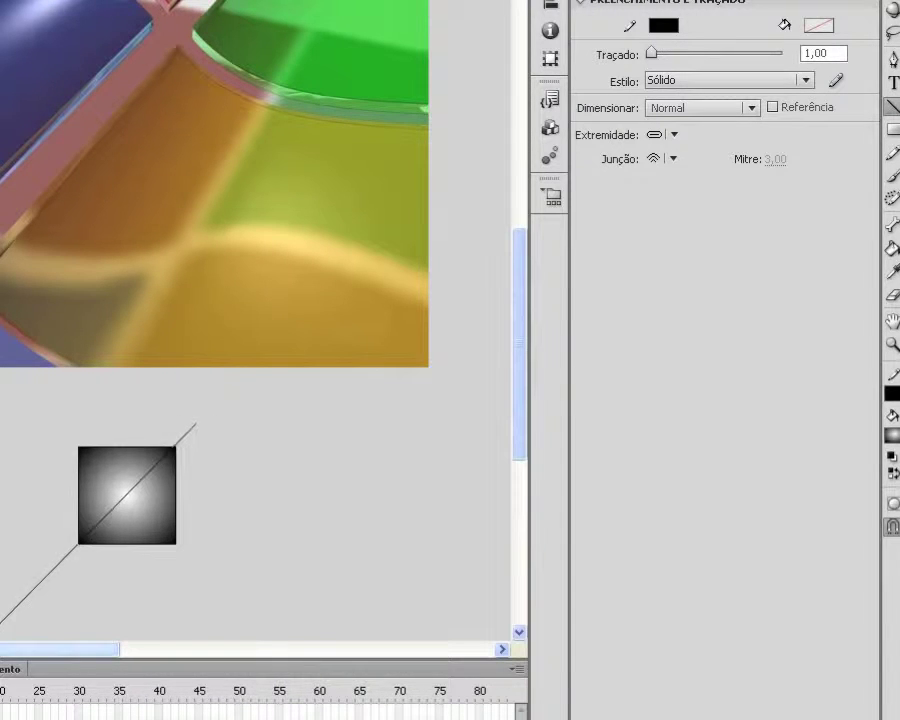
{"action": "key", "text": "v"}
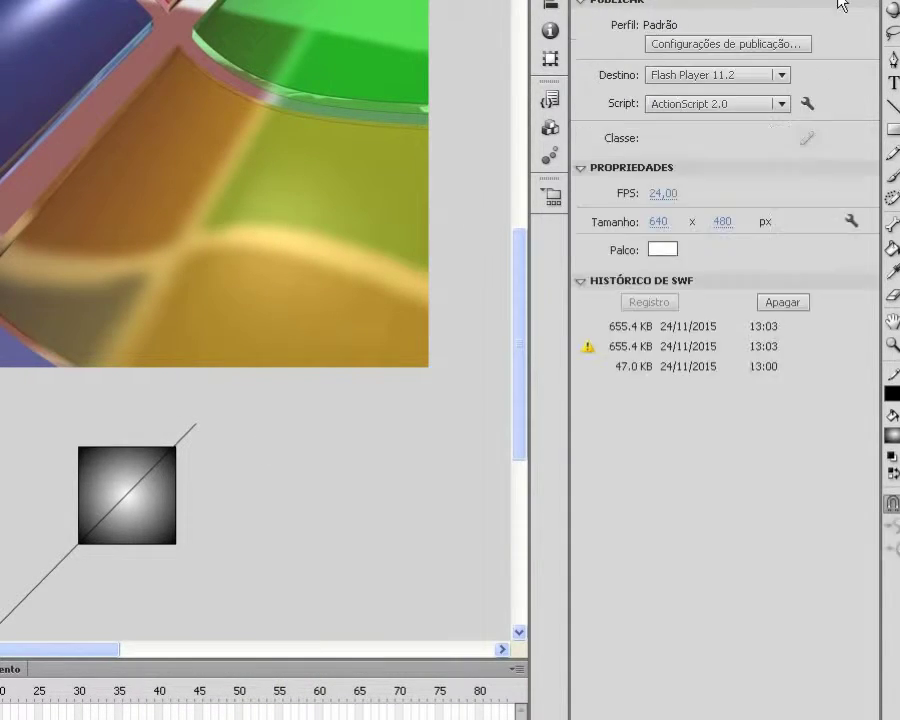
{"action": "left_click", "coordinate": [150, 520]}
{"action": "left_click_drag", "start_coordinate": [156, 524], "coordinate": [316, 510]}
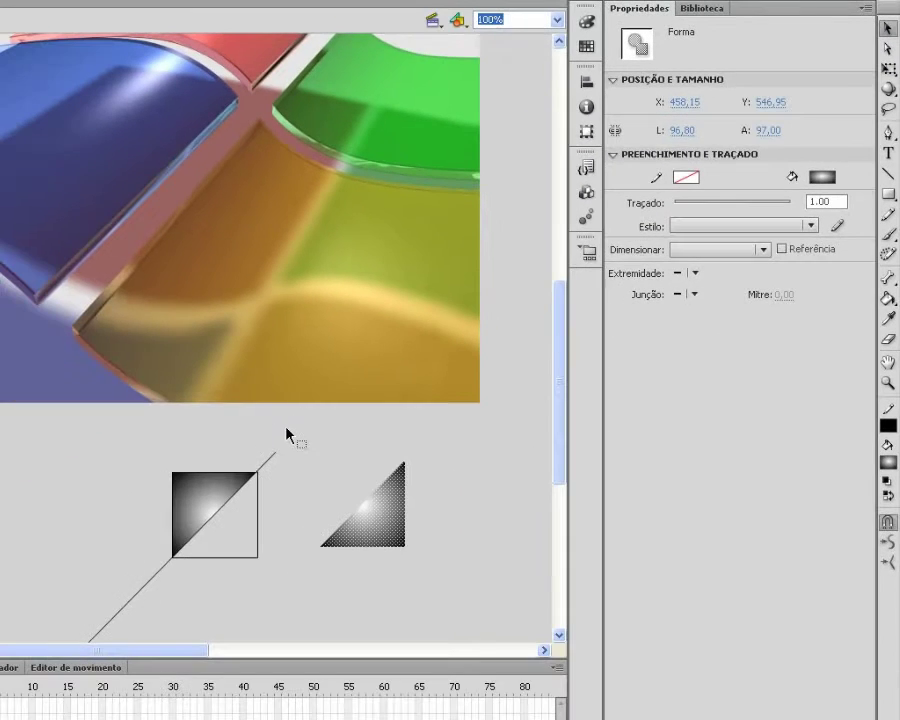
{"action": "mouse_move", "coordinate": [285, 428]}
{"action": "left_mouse_down"}
{"action": "mouse_move", "coordinate": [86, 634]}
{"action": "mouse_move", "coordinate": [62, 644]}
{"action": "left_mouse_up"}
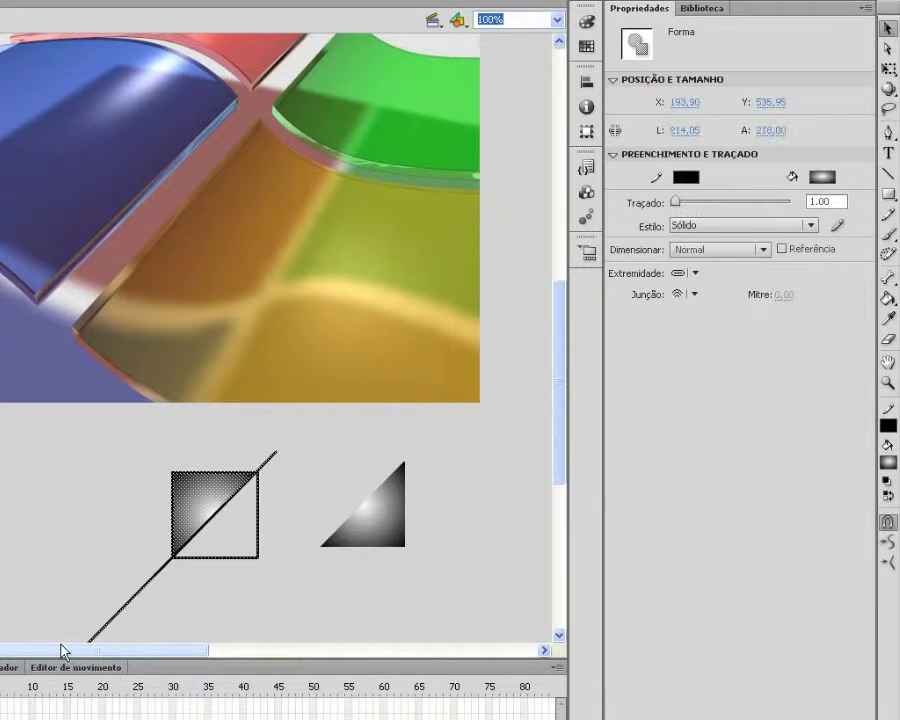
{"action": "key", "text": "Delete"}
Rotate the triangle with Free Transform so it points right, then select it
{"action": "left_click", "coordinate": [887, 68]}
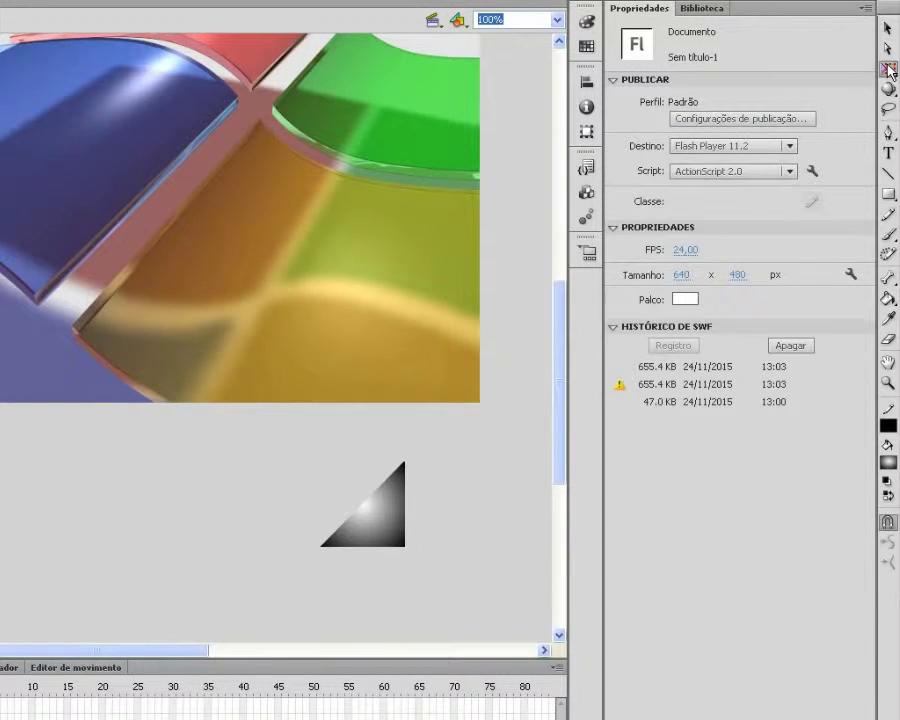
{"action": "left_click", "coordinate": [363, 522]}
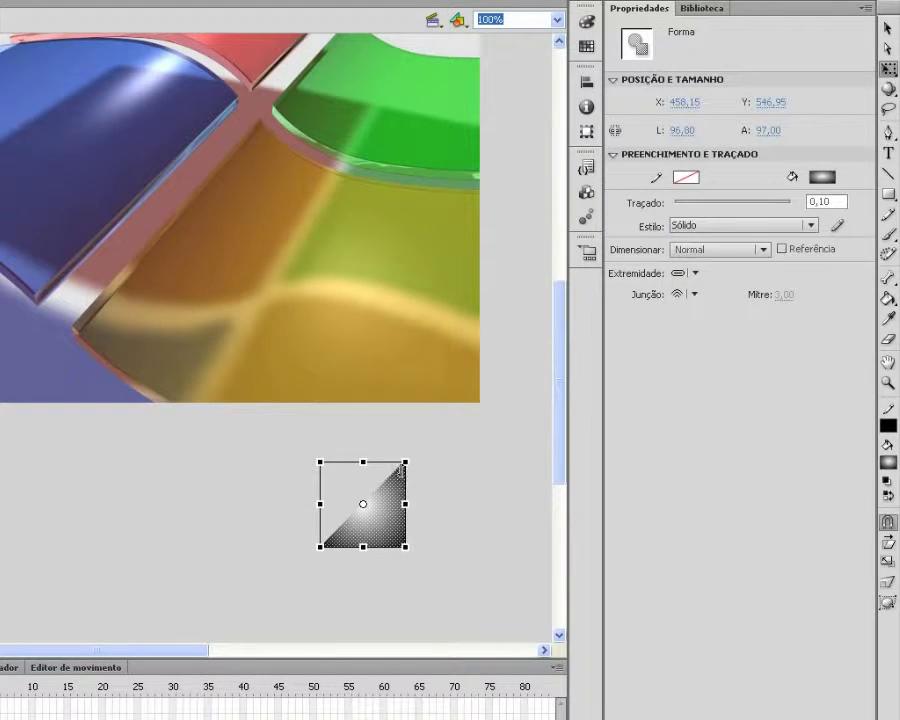
{"action": "left_click_drag", "start_coordinate": [406, 455], "coordinate": [355, 378]}
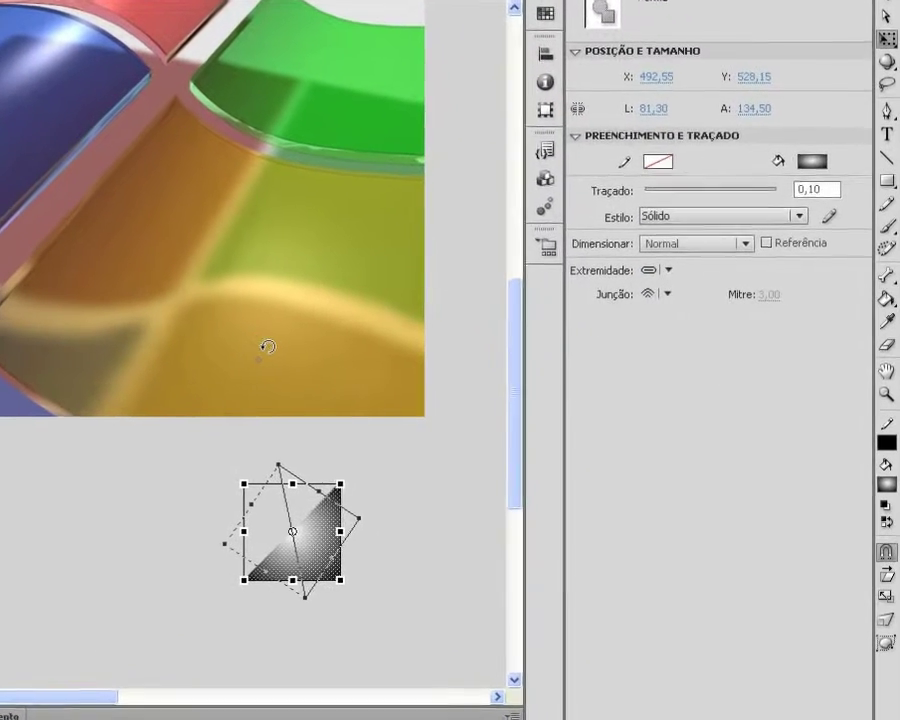
{"action": "left_click_drag", "start_coordinate": [272, 390], "coordinate": [286, 396]}
{"action": "left_click", "coordinate": [425, 545]}
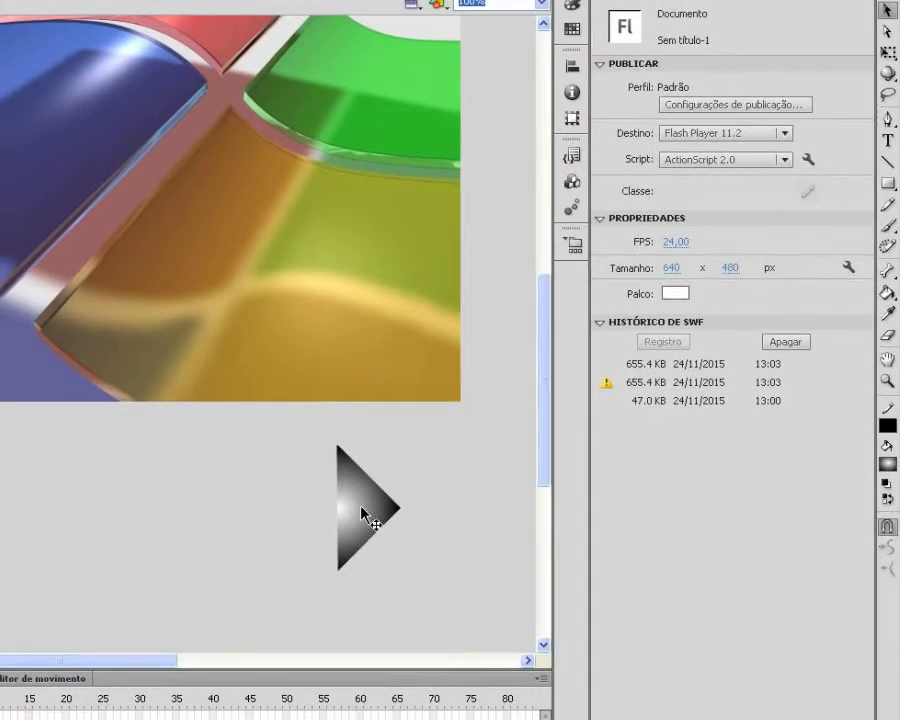
{"action": "left_click", "coordinate": [310, 550]}
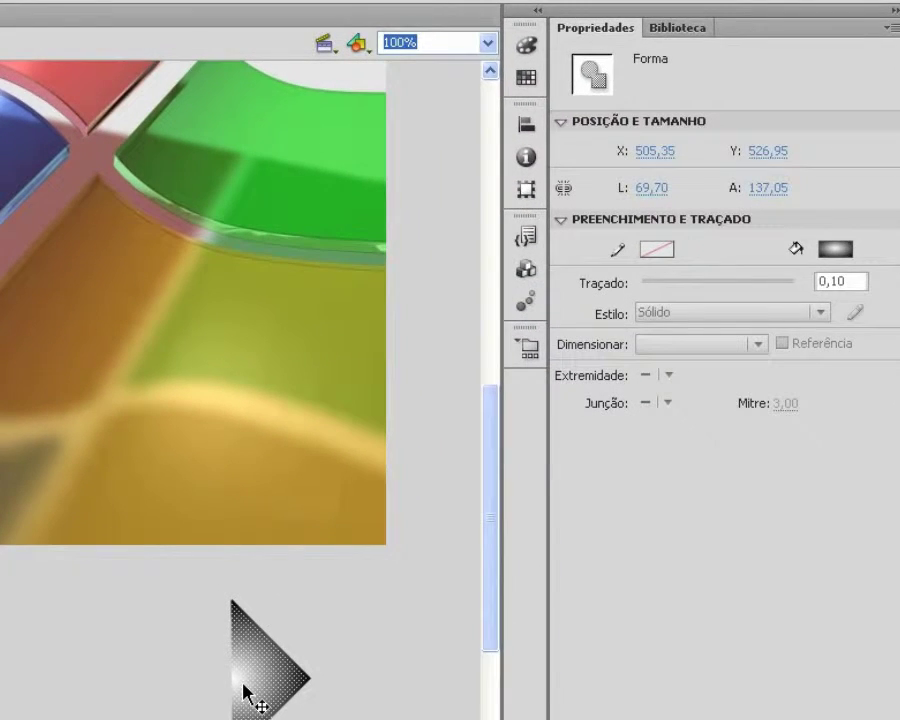
Convert the triangle into a Botão-type symbol, Símbolo 1
{"action": "key", "text": "F8"}
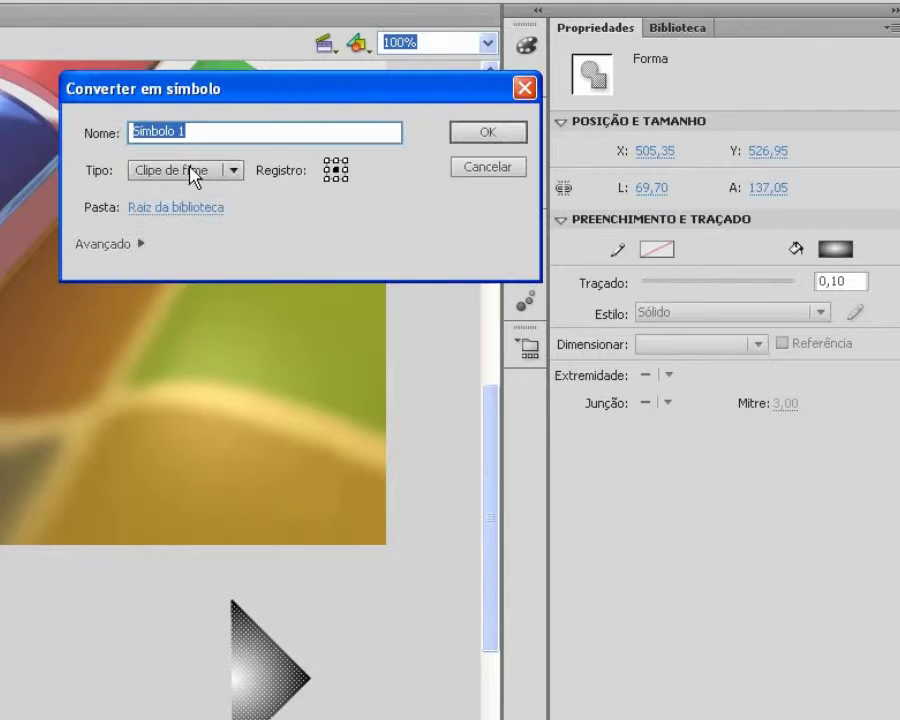
{"action": "left_click", "coordinate": [235, 171]}
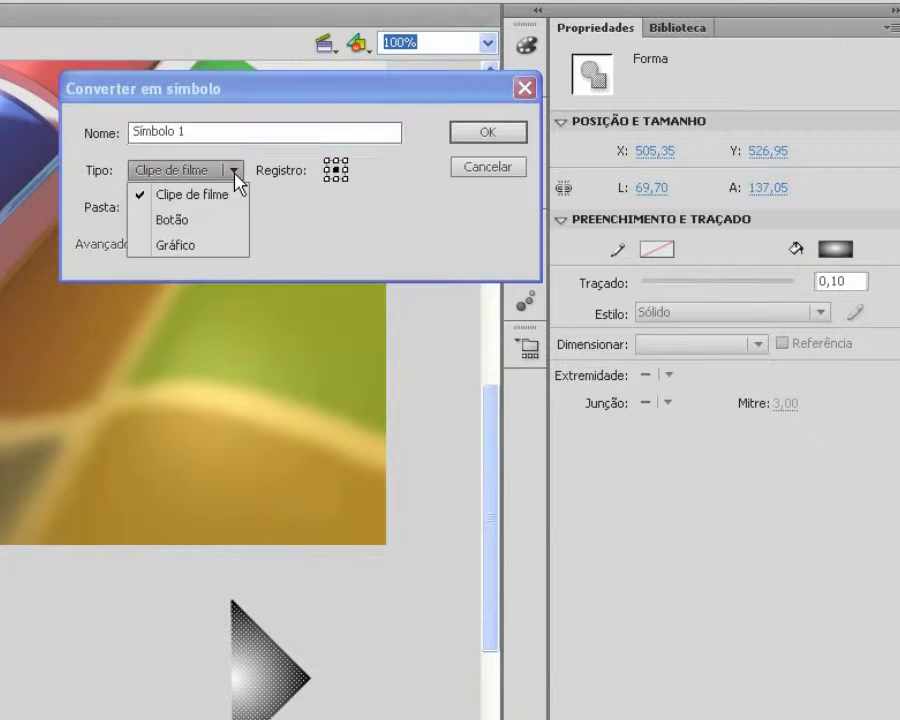
{"action": "left_click", "coordinate": [203, 222]}
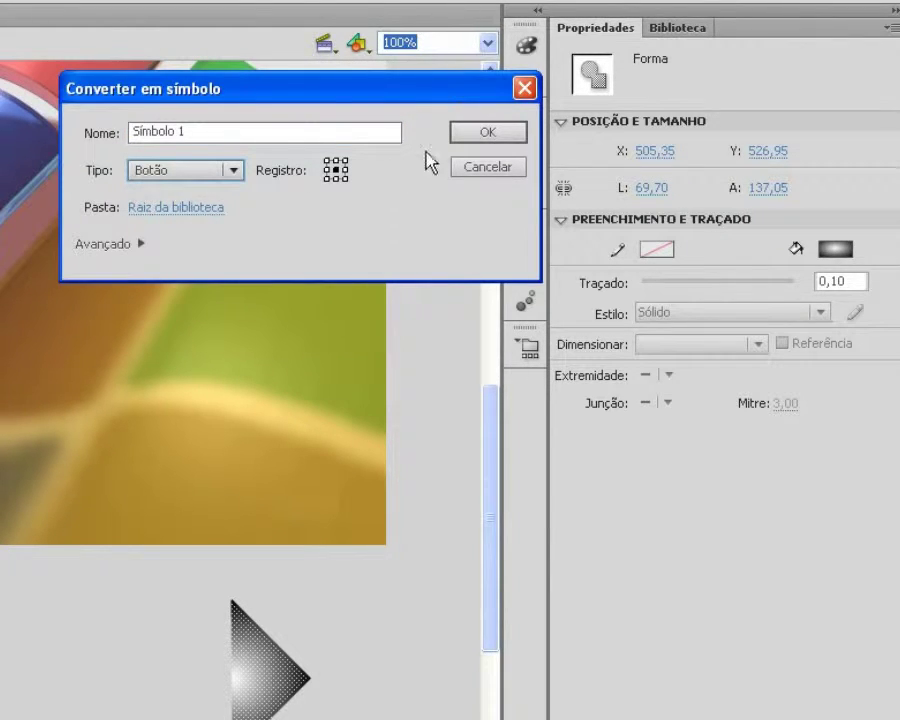
{"action": "left_click", "coordinate": [495, 132]}
Name the button instance 'botão' in the Properties panel
{"action": "left_click", "coordinate": [699, 60]}
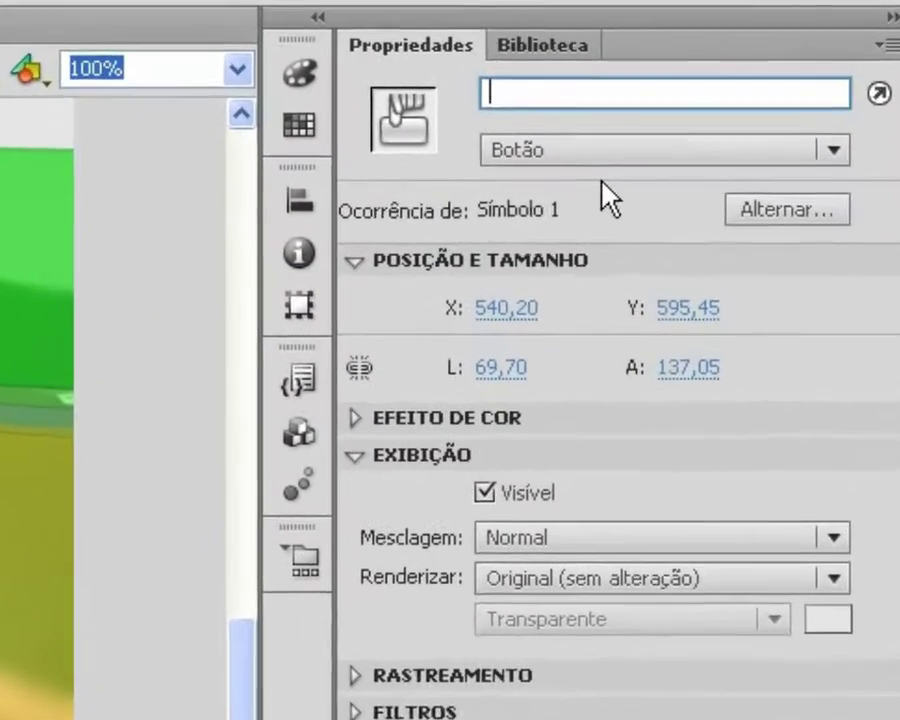
{"action": "type", "text": "botão"}
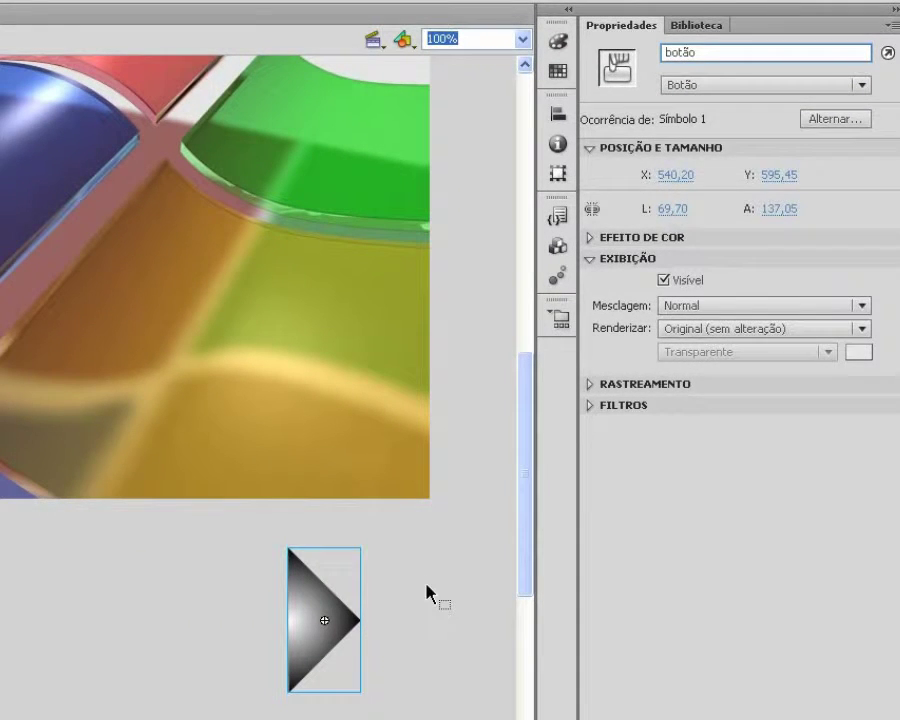
{"action": "left_click", "coordinate": [380, 653]}
{"action": "left_click", "coordinate": [320, 636]}
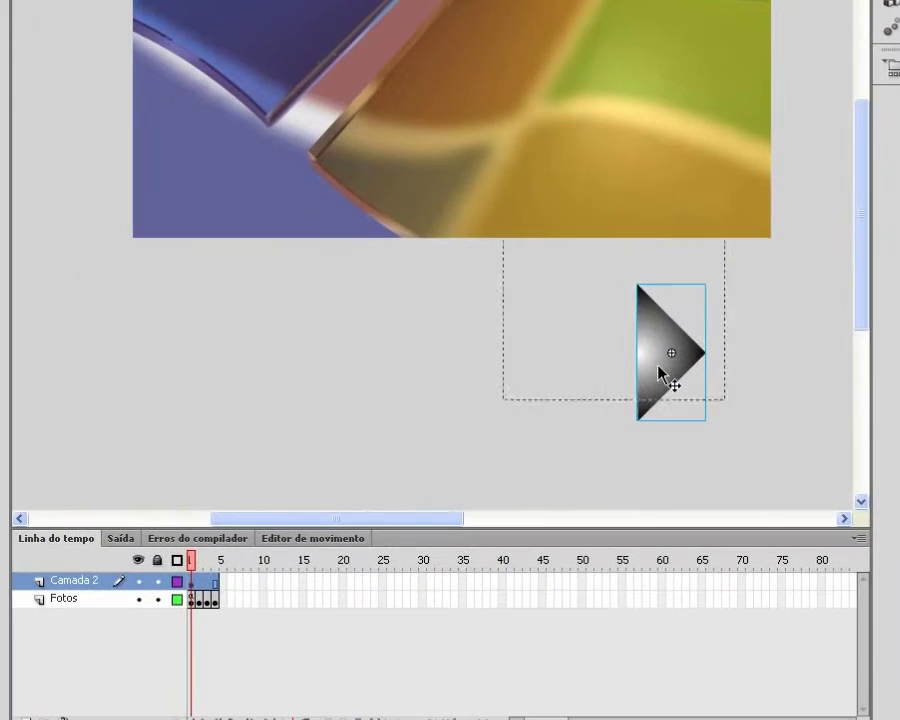
Inside the button symbol, insert keyframes for the Sobre and Para states
{"action": "double_click", "coordinate": [659, 372]}
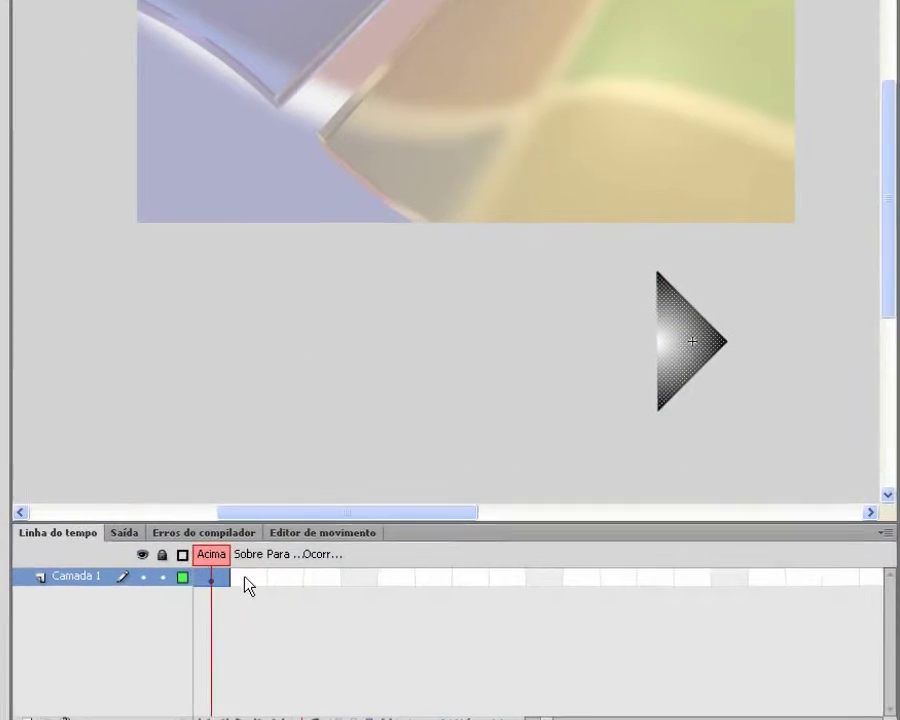
{"action": "left_click", "coordinate": [248, 578]}
{"action": "right_click", "coordinate": [248, 580]}
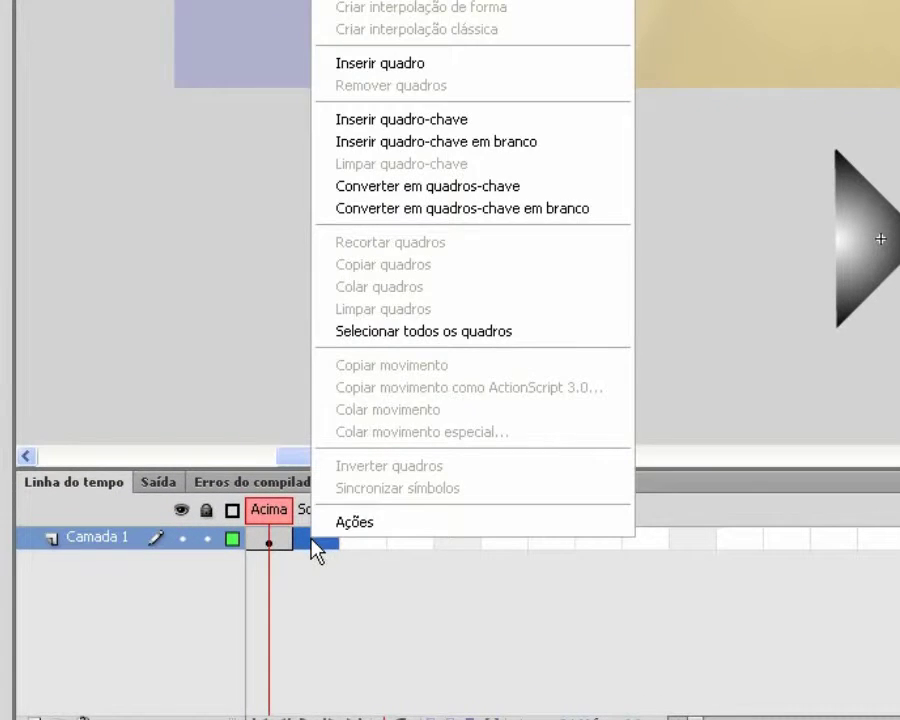
{"action": "left_click", "coordinate": [412, 141]}
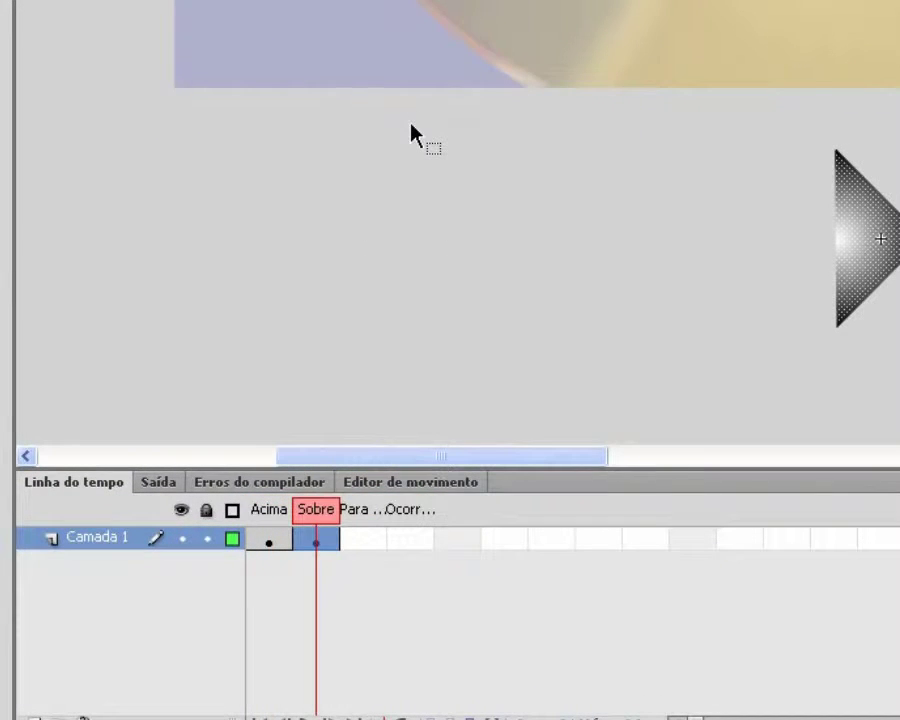
{"action": "right_click", "coordinate": [375, 549]}
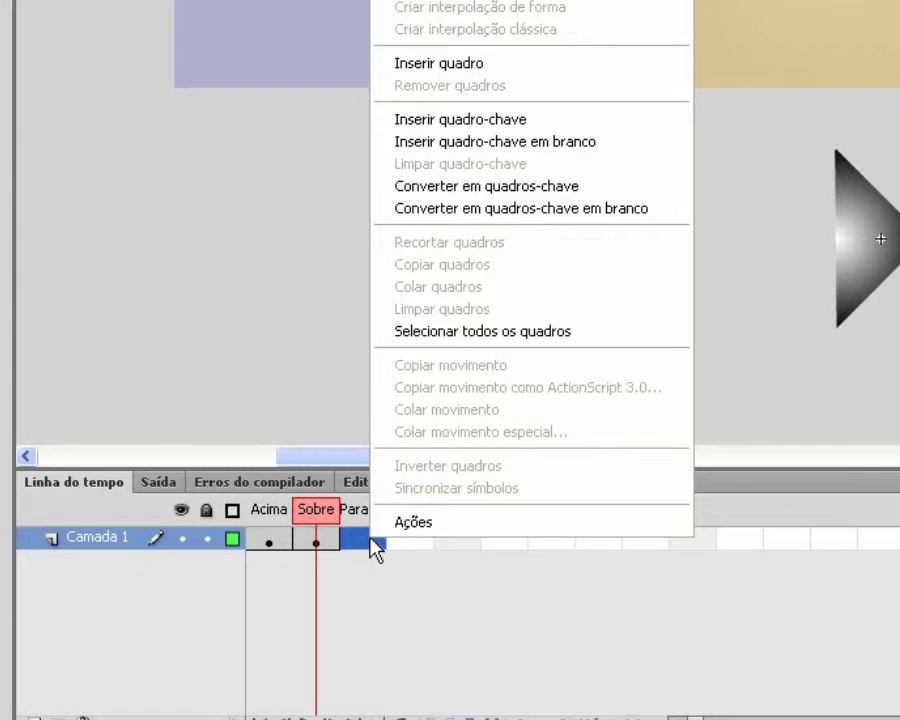
{"action": "left_click", "coordinate": [418, 124]}
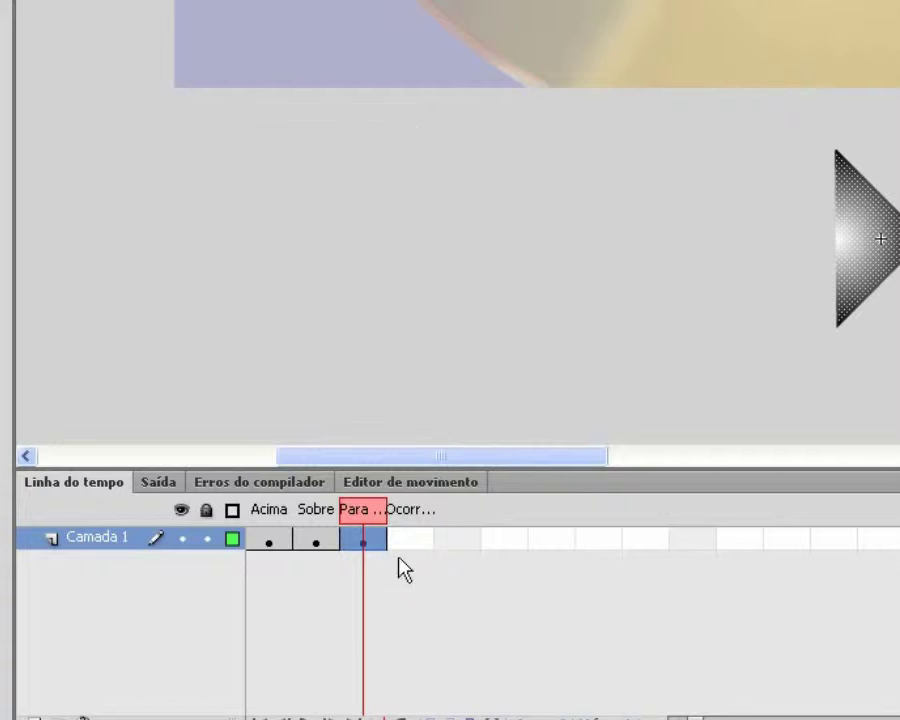
{"action": "left_click", "coordinate": [280, 592]}
Delete the triangle from the Acima state and fill the Para triangle solid black
{"action": "left_click", "coordinate": [272, 543]}
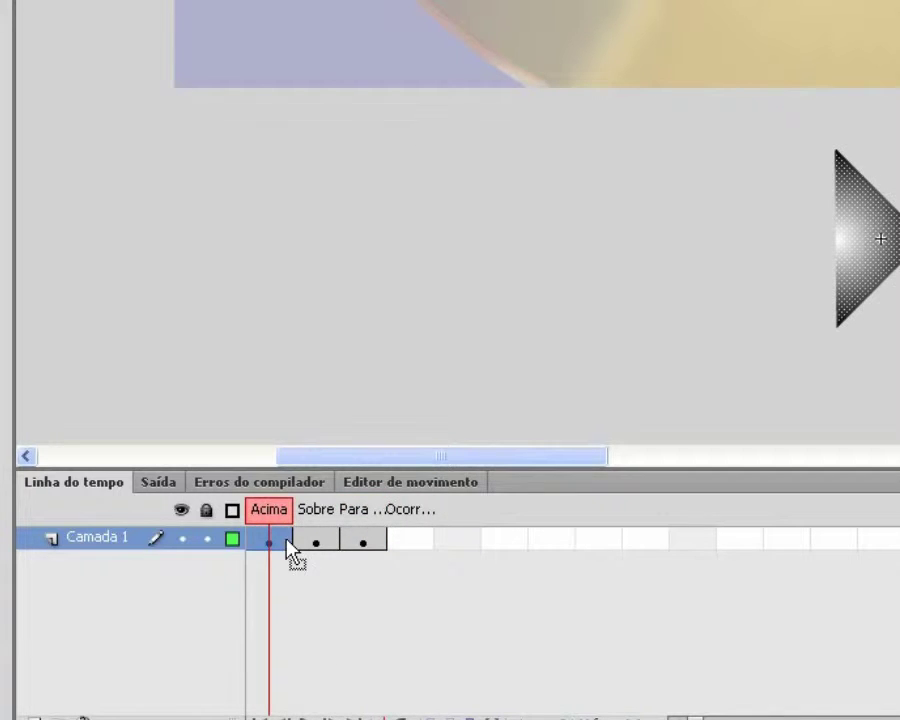
{"action": "left_click", "coordinate": [856, 283]}
{"action": "key", "text": "Delete"}
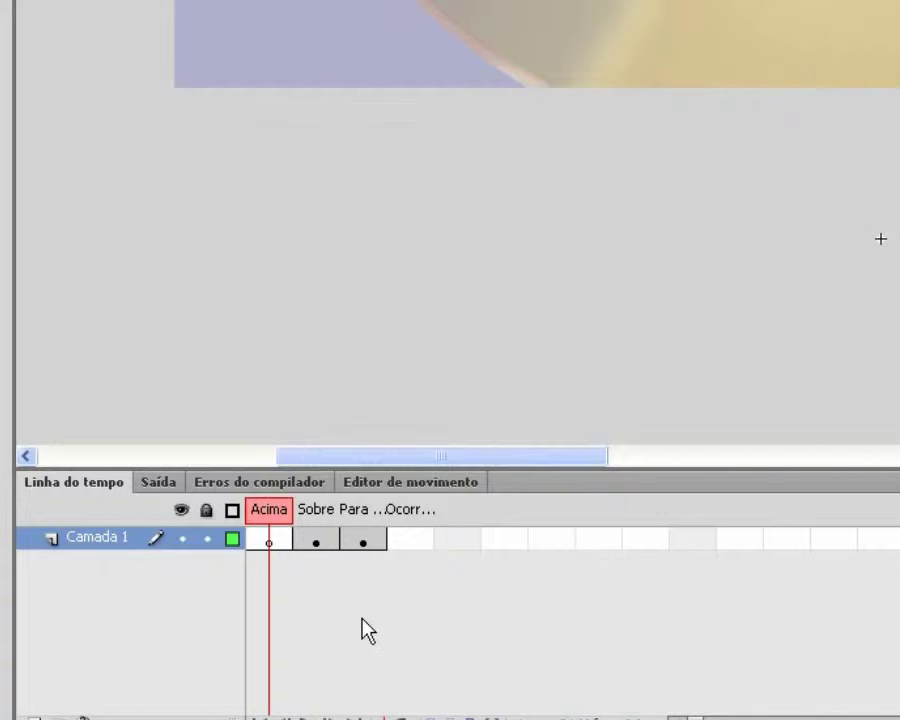
{"action": "left_click", "coordinate": [322, 531]}
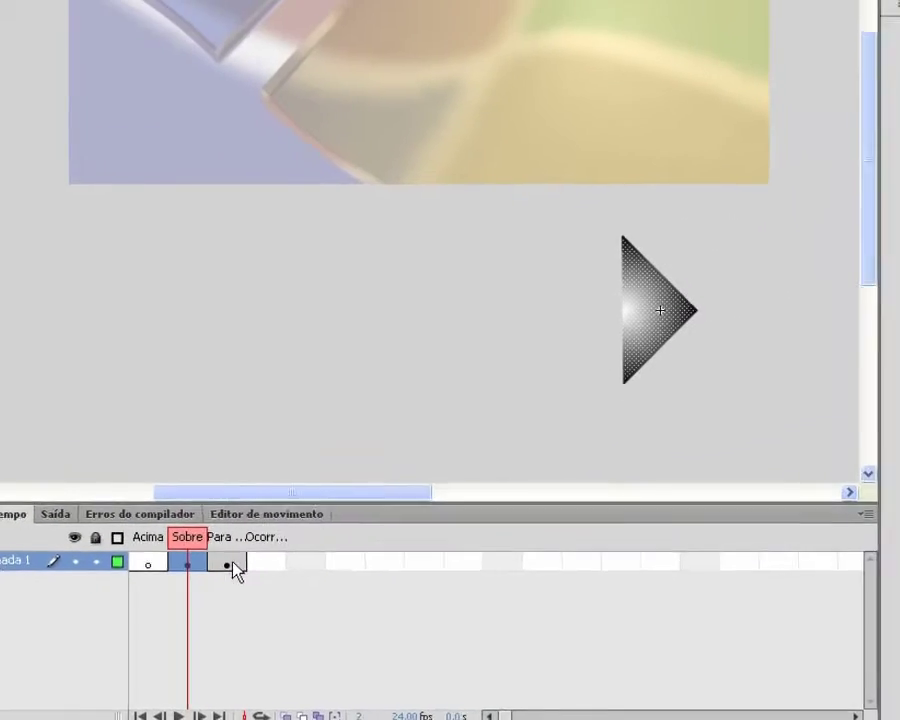
{"action": "left_click", "coordinate": [372, 540]}
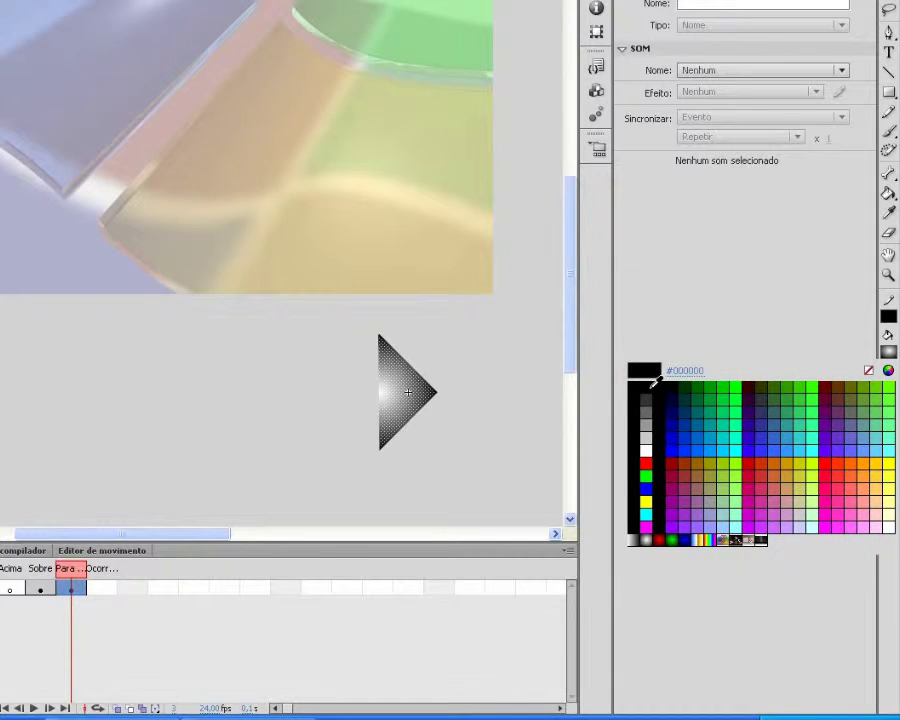
{"action": "left_click", "coordinate": [654, 382]}
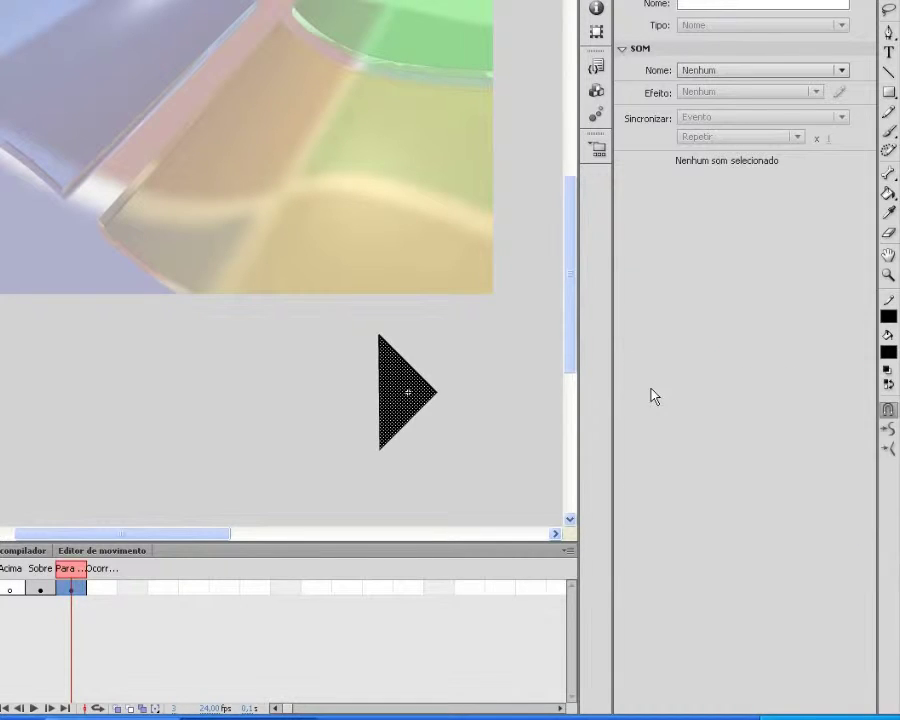
{"action": "left_click", "coordinate": [490, 459]}
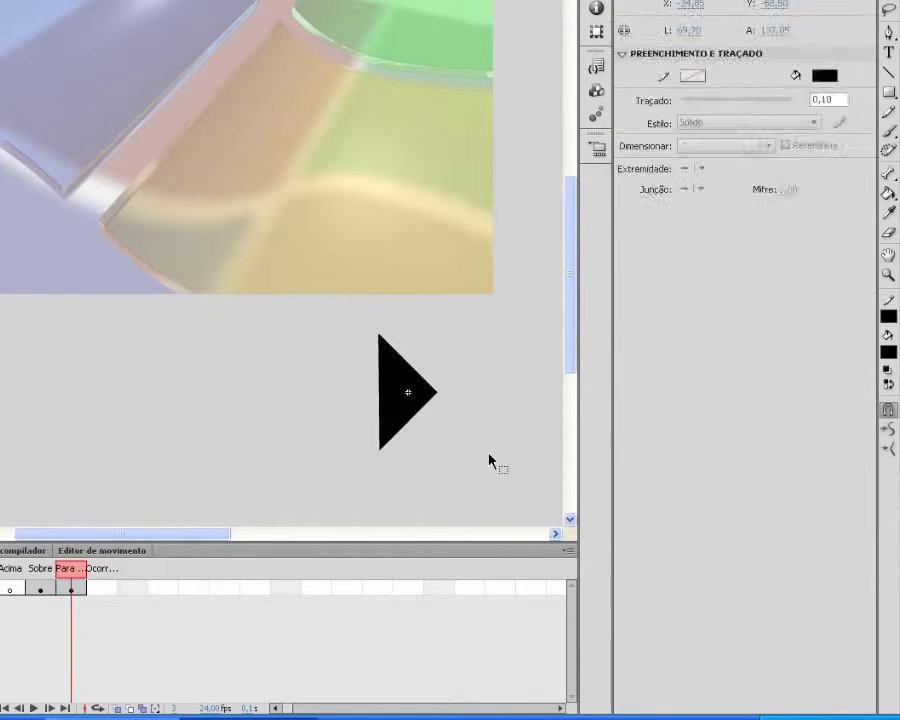
{"action": "left_click", "coordinate": [37, 587]}
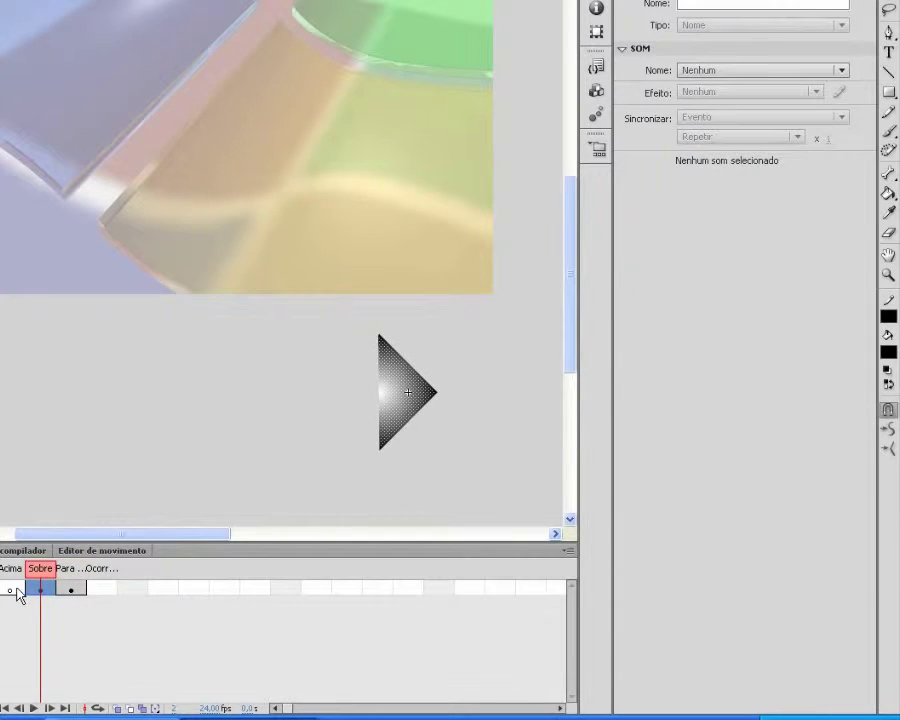
Position the arrow button at the wallpaper's top-right edge, X 605.15, Y 70.50
{"action": "double_click", "coordinate": [150, 454]}
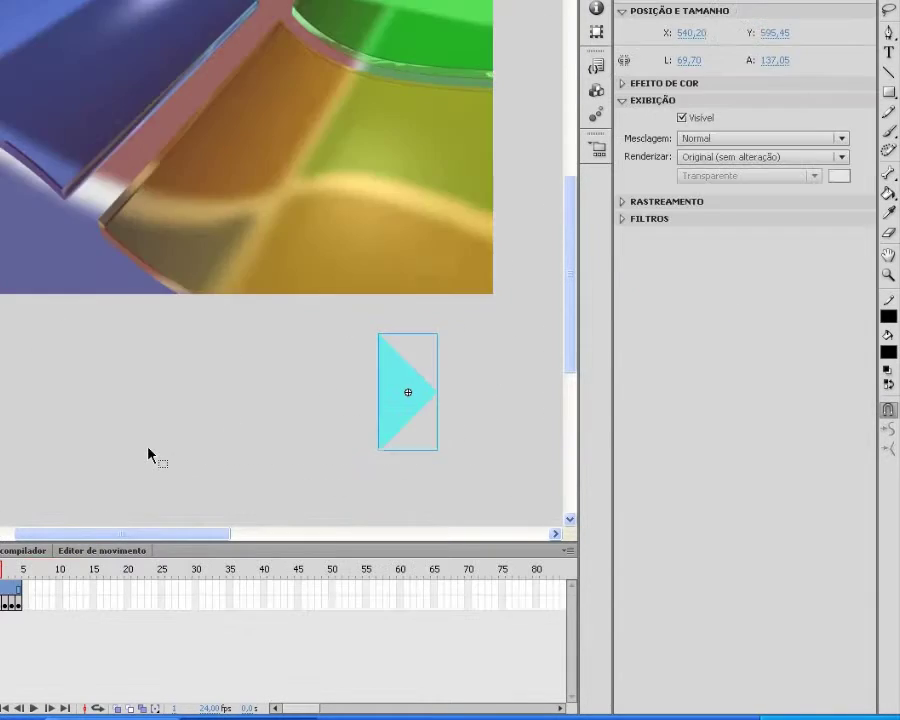
{"action": "left_click", "coordinate": [182, 410]}
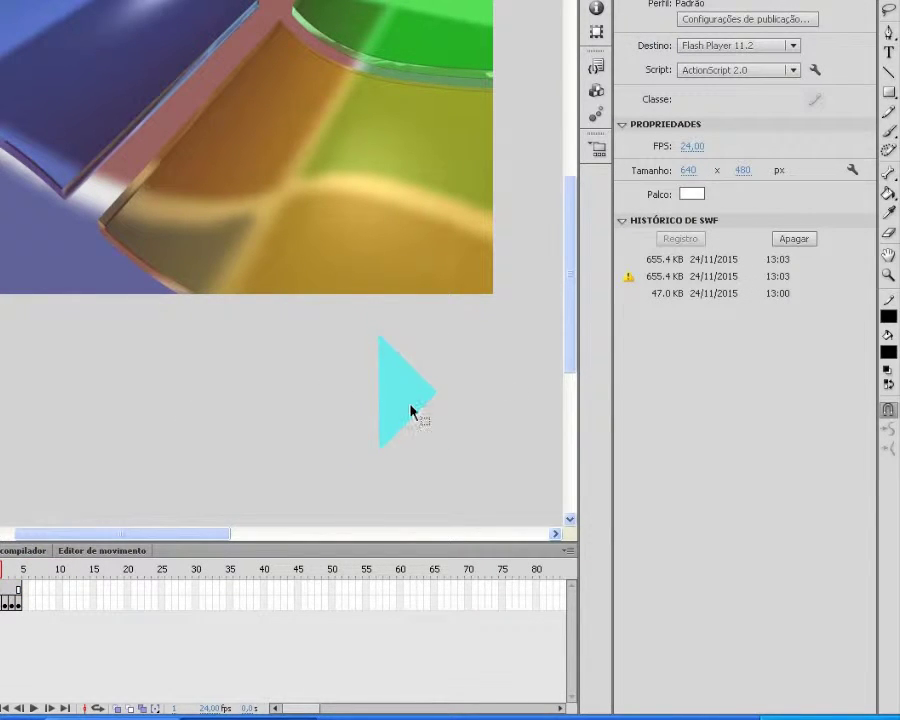
{"action": "left_click_drag", "start_coordinate": [410, 410], "coordinate": [526, 48]}
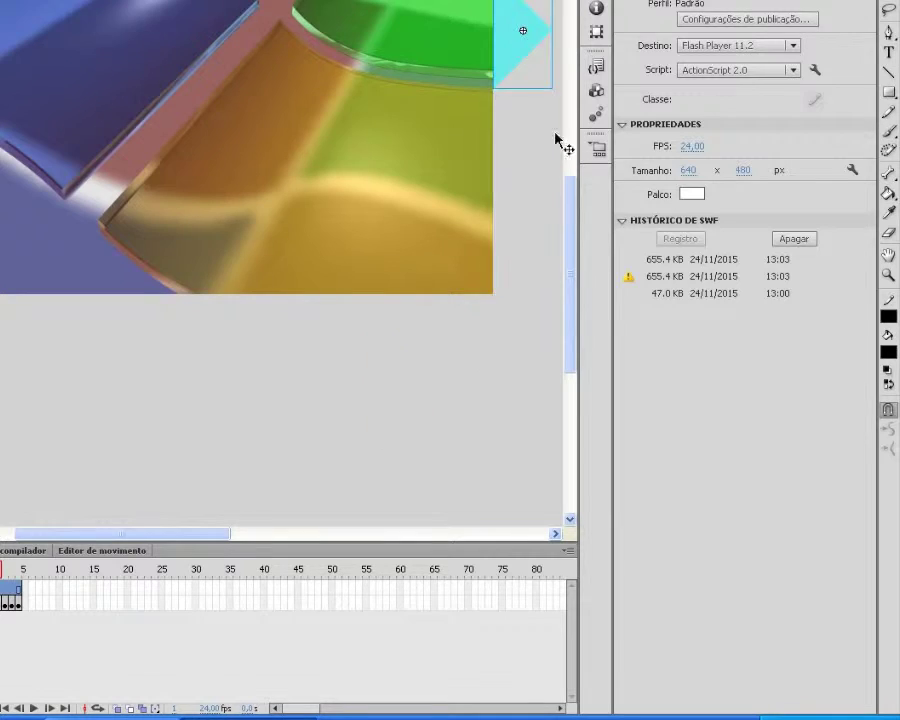
{"action": "scroll", "coordinate": [556, 140], "scroll_direction": "up", "scroll_amount": 5}
{"action": "mouse_move", "coordinate": [507, 288]}
{"action": "left_mouse_down"}
{"action": "mouse_move", "coordinate": [480, 200]}
{"action": "mouse_move", "coordinate": [448, 201]}
{"action": "left_mouse_up"}
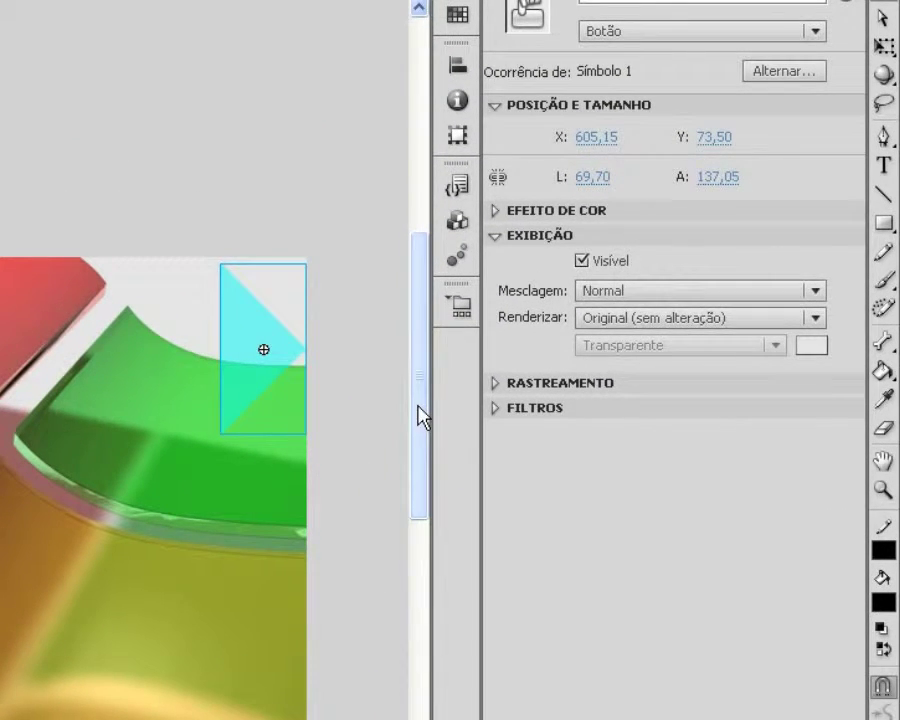
{"action": "key", "text": "Up"}
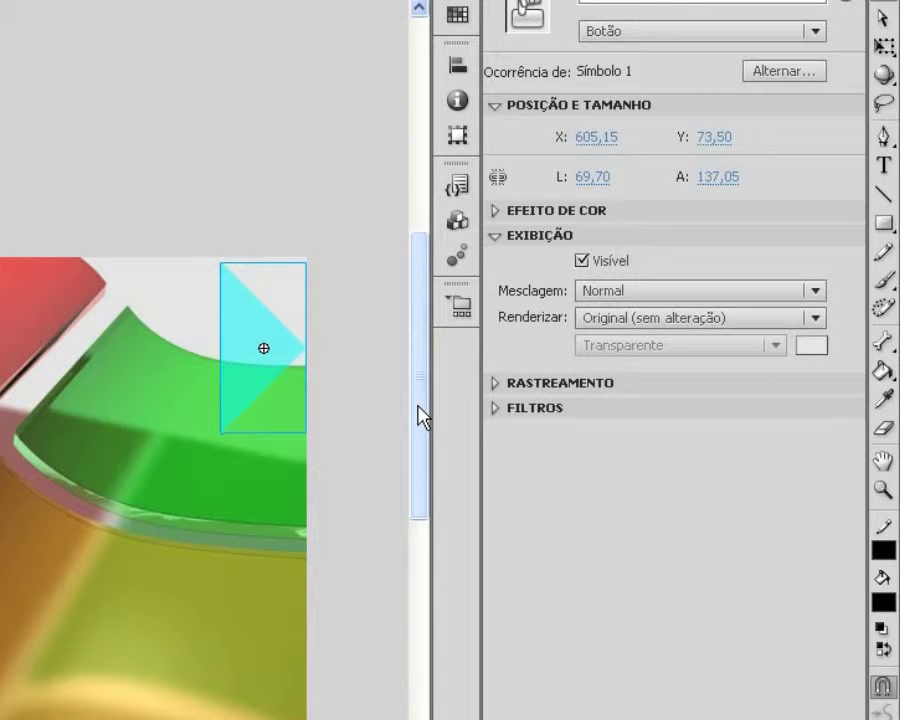
{"action": "key", "text": "Up"}
{"action": "key", "text": "Up"}
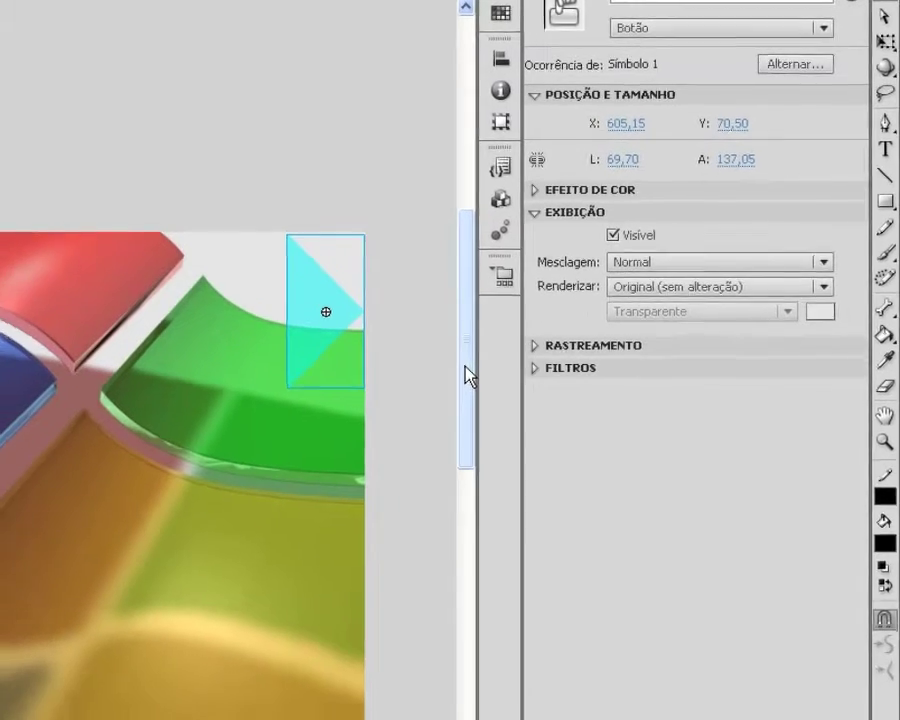
Test-run the movie, press the arrow to check its states, and close the test window
{"action": "key", "text": "ctrl+Return"}
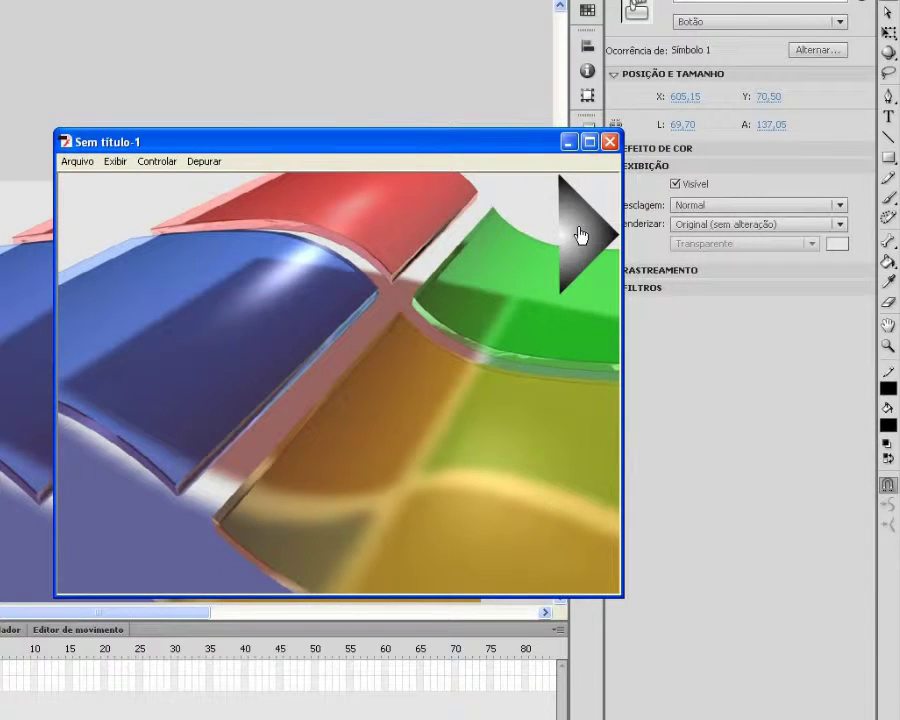
{"action": "left_click", "coordinate": [580, 235]}
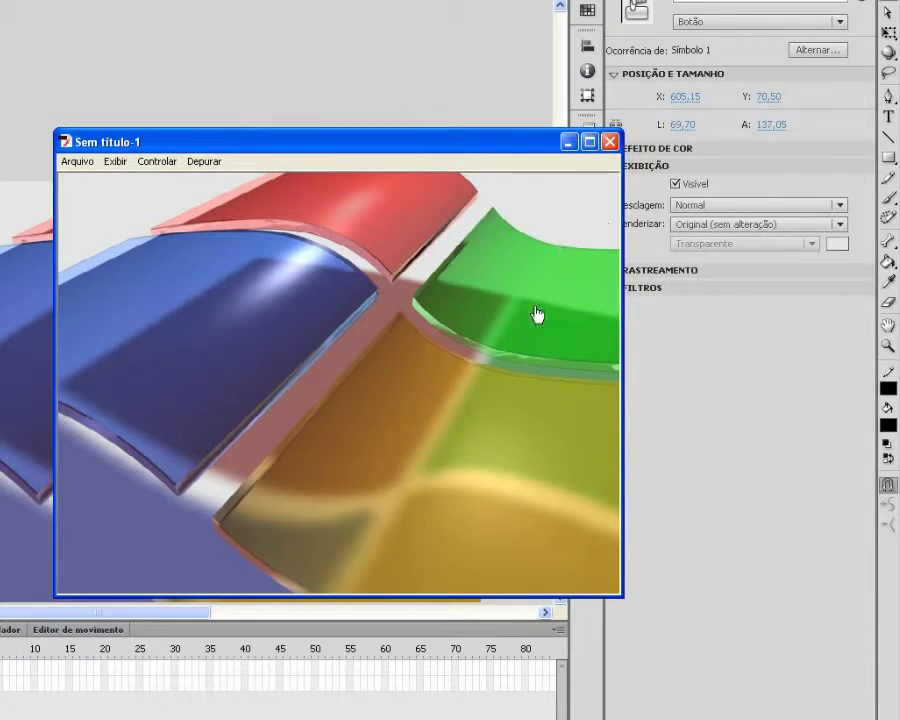
{"action": "left_click", "coordinate": [583, 254]}
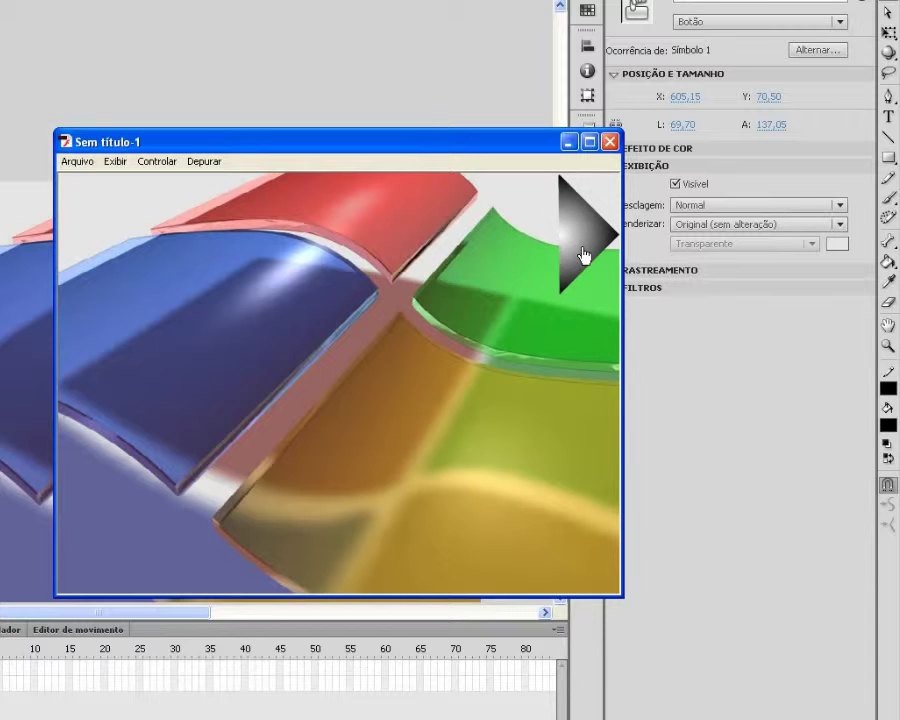
{"action": "left_click", "coordinate": [609, 142]}
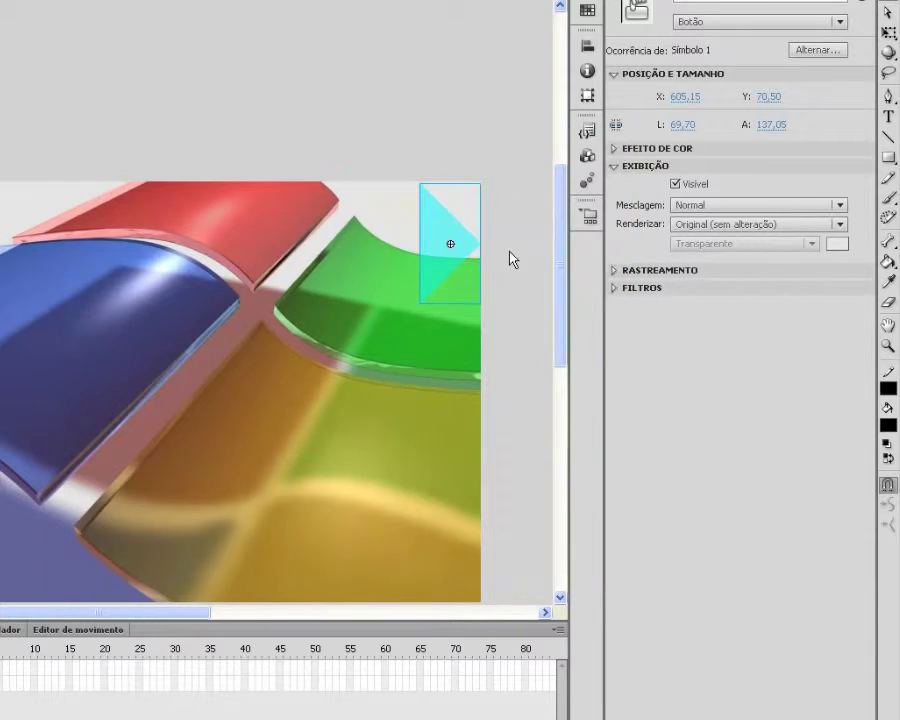
Move the right arrow down the wallpaper's right edge and place another Símbolo 1 from the Library
{"action": "left_click", "coordinate": [521, 305]}
{"action": "scroll", "coordinate": [523, 307], "scroll_direction": "down", "scroll_amount": 2}
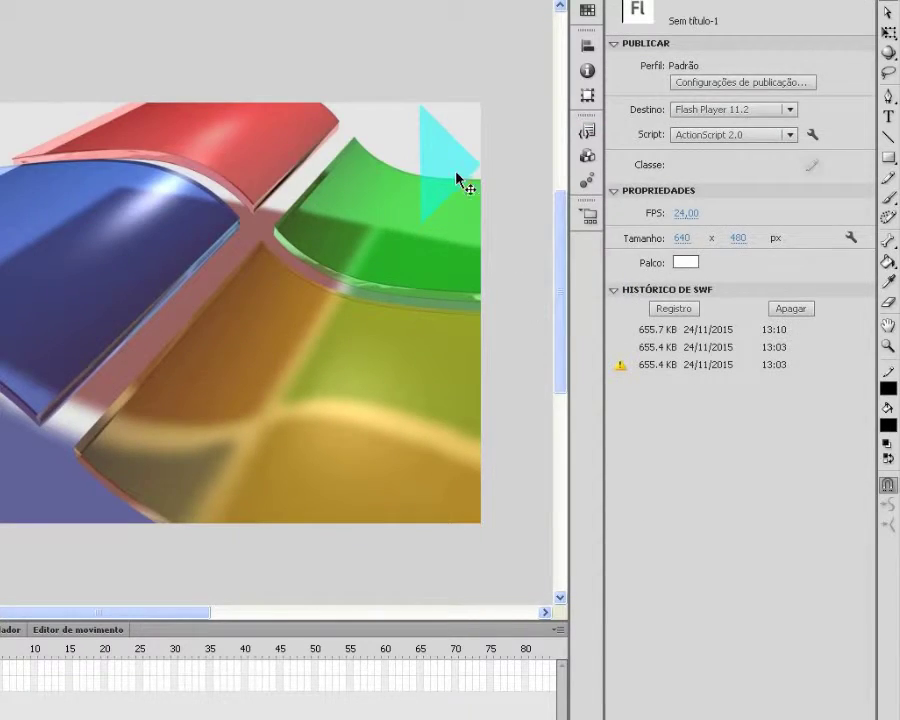
{"action": "left_click_drag", "start_coordinate": [457, 177], "coordinate": [449, 310]}
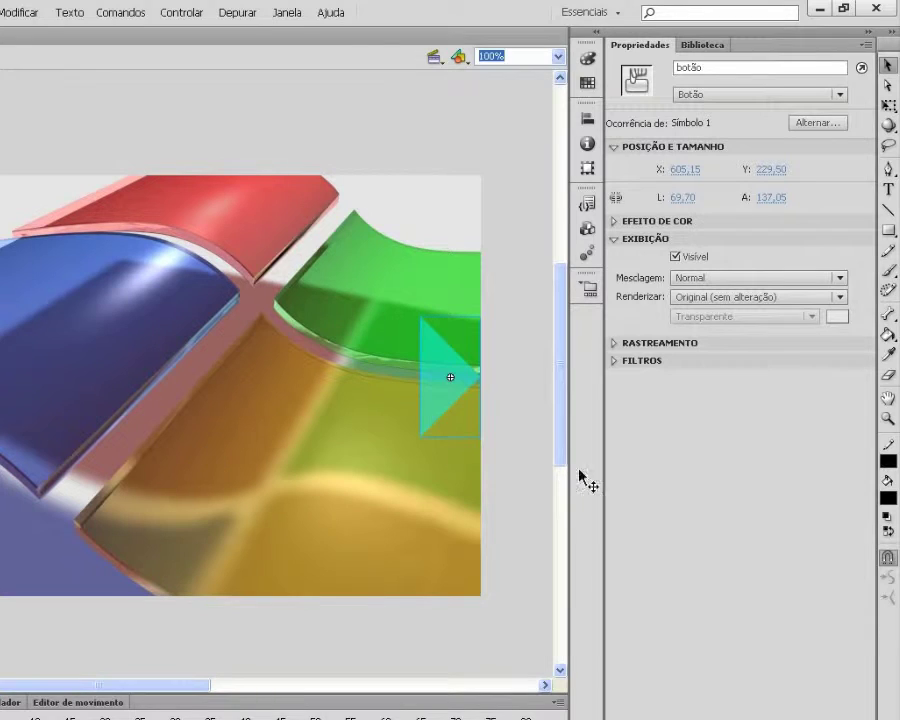
{"action": "left_click", "coordinate": [702, 44]}
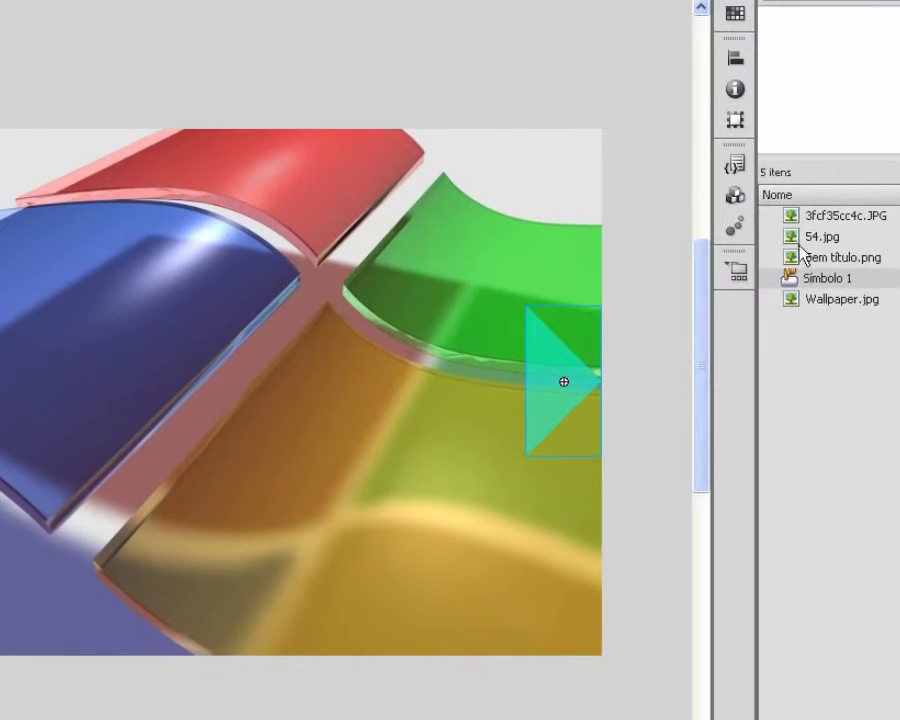
{"action": "left_click_drag", "start_coordinate": [800, 285], "coordinate": [251, 190]}
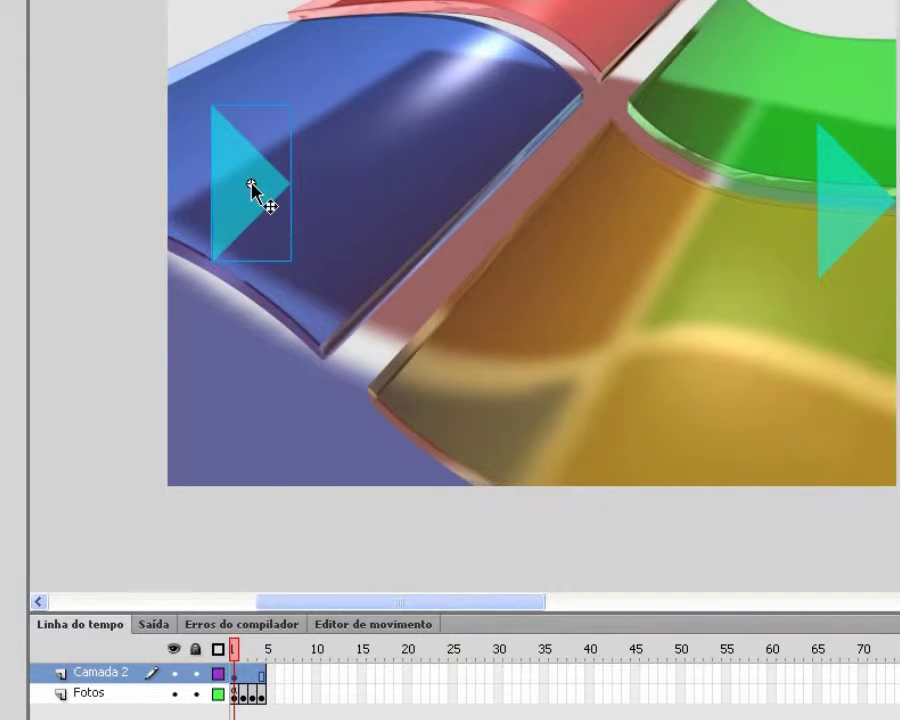
Rotate the new arrow to point left and nudge it to the stage's left edge
{"action": "key", "text": "q"}
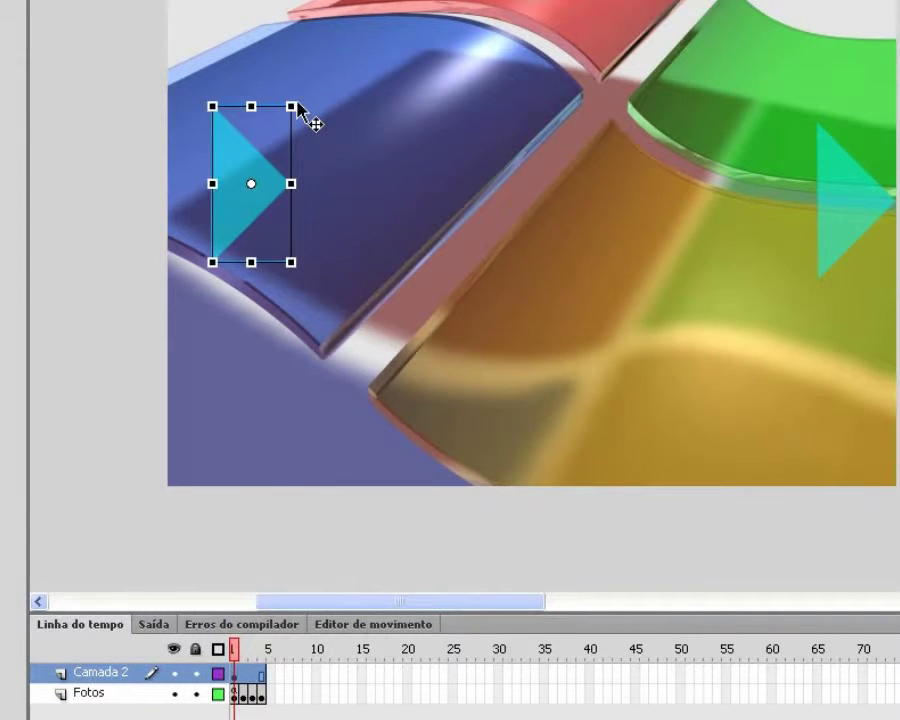
{"action": "mouse_move", "coordinate": [304, 99]}
{"action": "left_mouse_down"}
{"action": "mouse_move", "coordinate": [305, 190]}
{"action": "mouse_move", "coordinate": [262, 242]}
{"action": "mouse_move", "coordinate": [232, 233]}
{"action": "mouse_move", "coordinate": [236, 246]}
{"action": "left_mouse_up"}
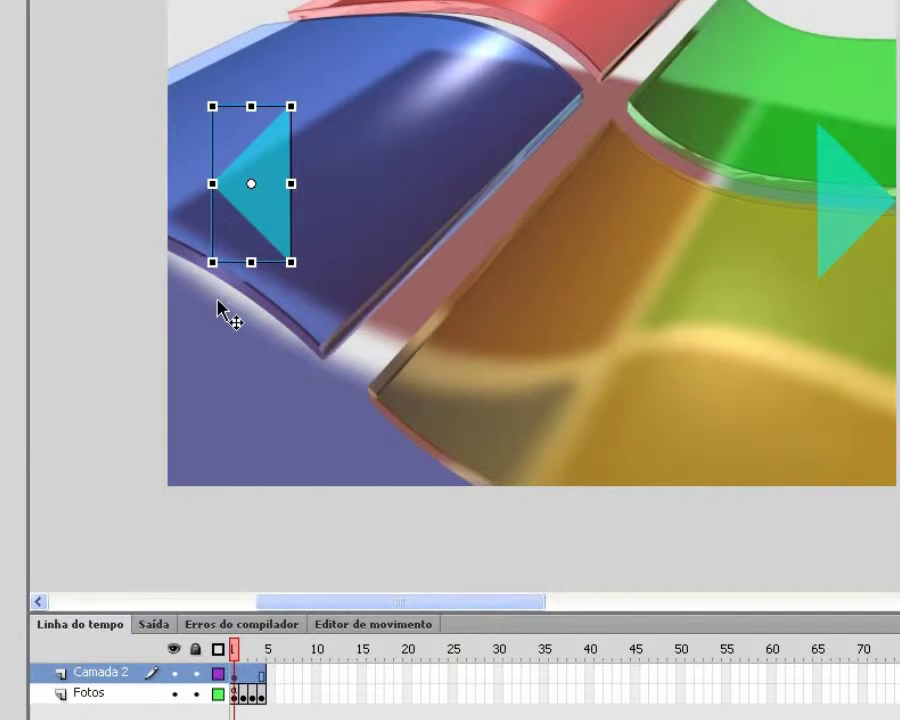
{"action": "key", "text": "Left"}
{"action": "key", "text": "Left"}
{"action": "key", "text": "Left"}
{"action": "key", "text": "Left"}
{"action": "key", "text": "Left"}
{"action": "key", "text": "Left"}
{"action": "key", "text": "Left"}
{"action": "key", "text": "Left"}
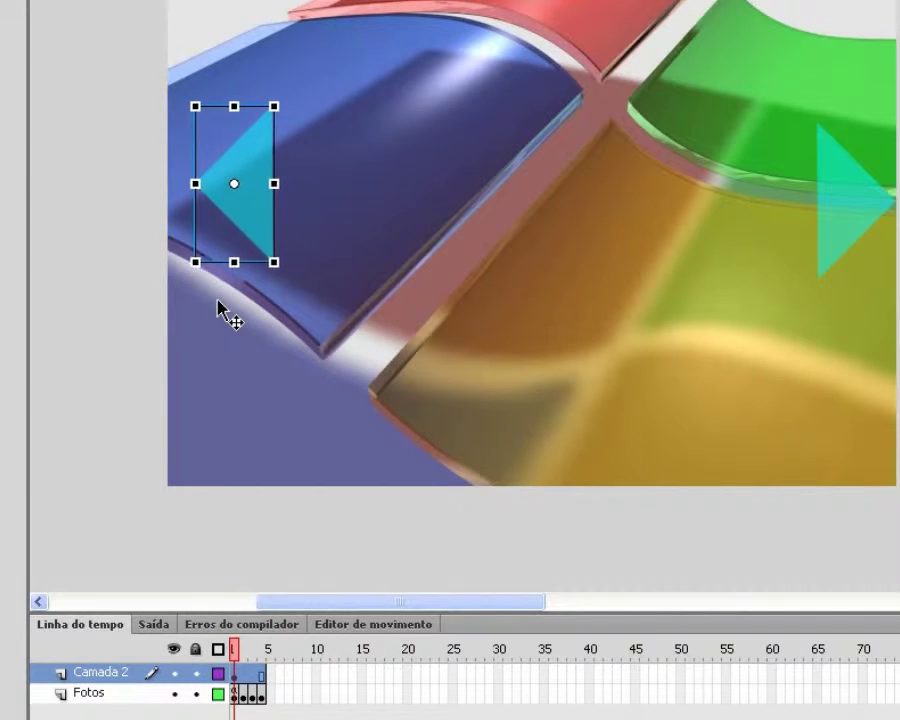
{"action": "key", "text": "Left"}
{"action": "key", "text": "Left"}
{"action": "key", "text": "Left"}
{"action": "key", "text": "Left"}
{"action": "key", "text": "Left"}
{"action": "key", "text": "Left"}
{"action": "key", "text": "Left"}
{"action": "key", "text": "Left"}
{"action": "key", "text": "Left"}
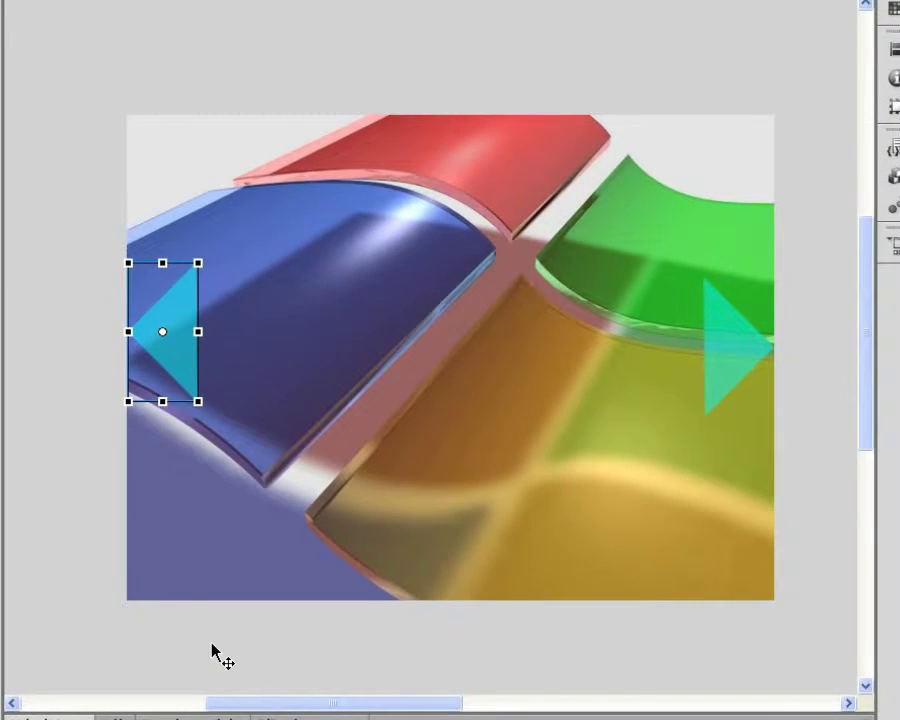
{"action": "left_click", "coordinate": [212, 646]}
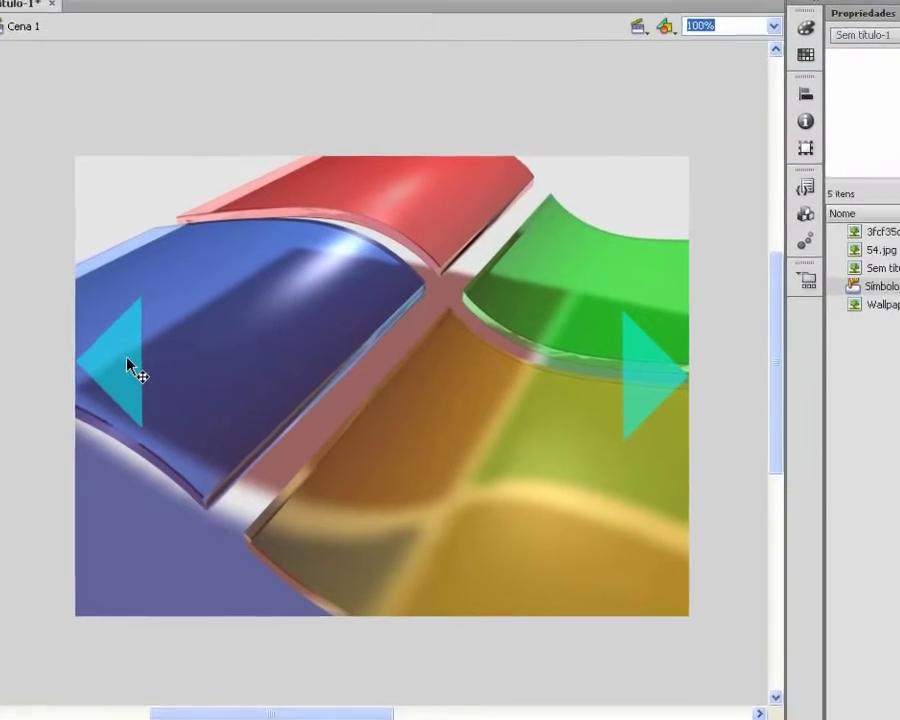
{"action": "left_click", "coordinate": [180, 332]}
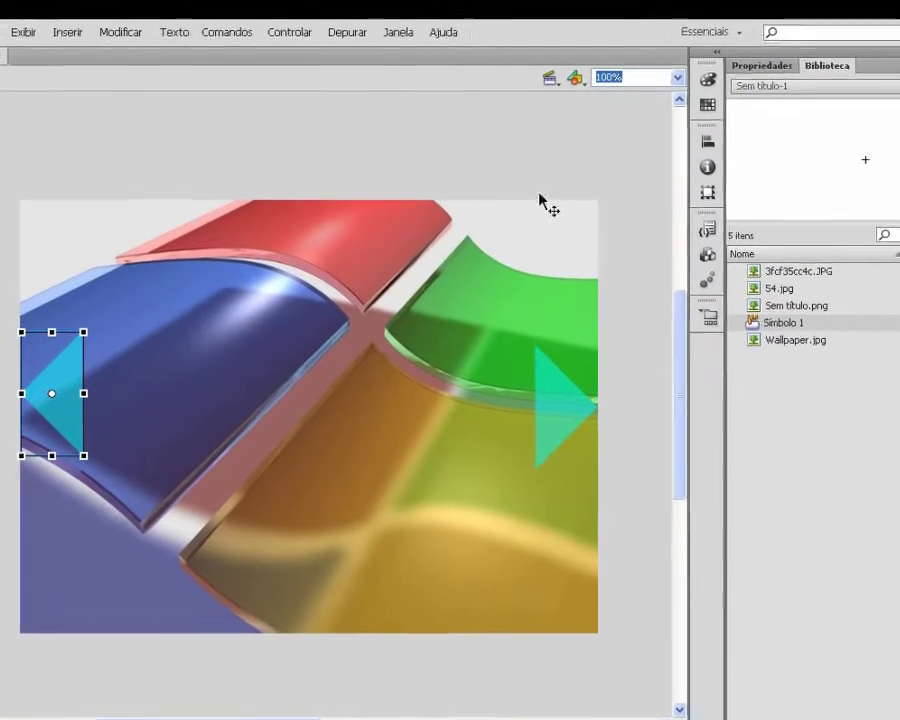
Check the right arrow's position and set the left arrow's Y to 229 to level them
{"action": "left_click", "coordinate": [784, 74]}
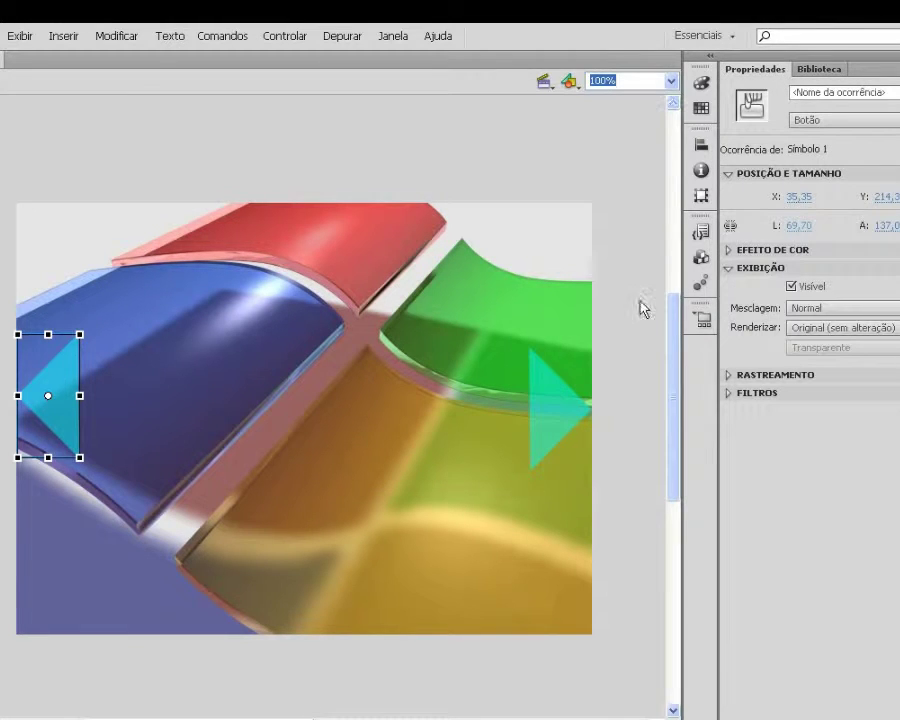
{"action": "left_click", "coordinate": [552, 425]}
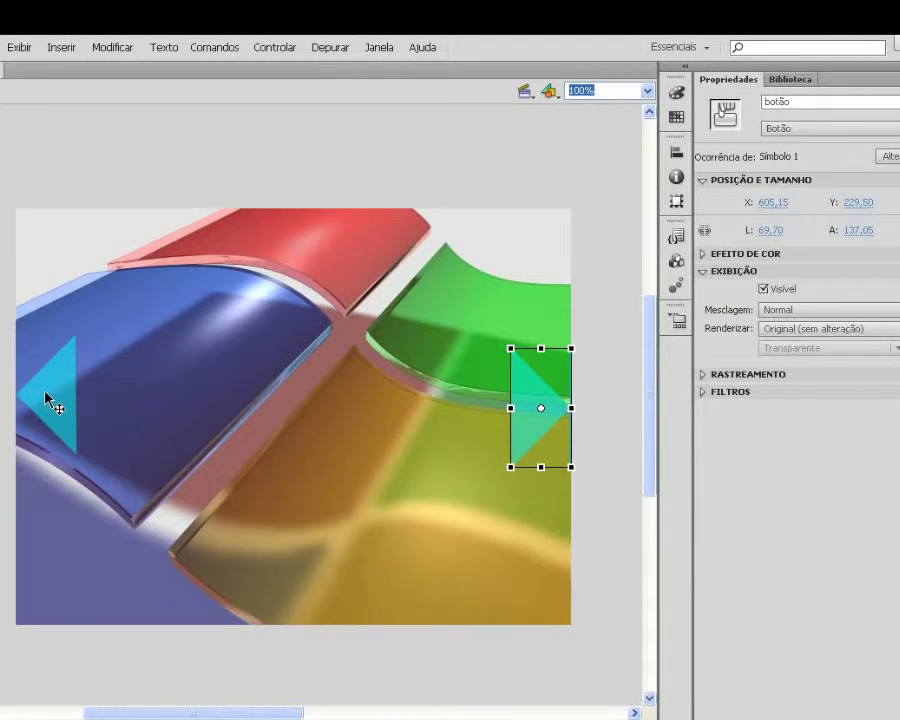
{"action": "left_click", "coordinate": [48, 400]}
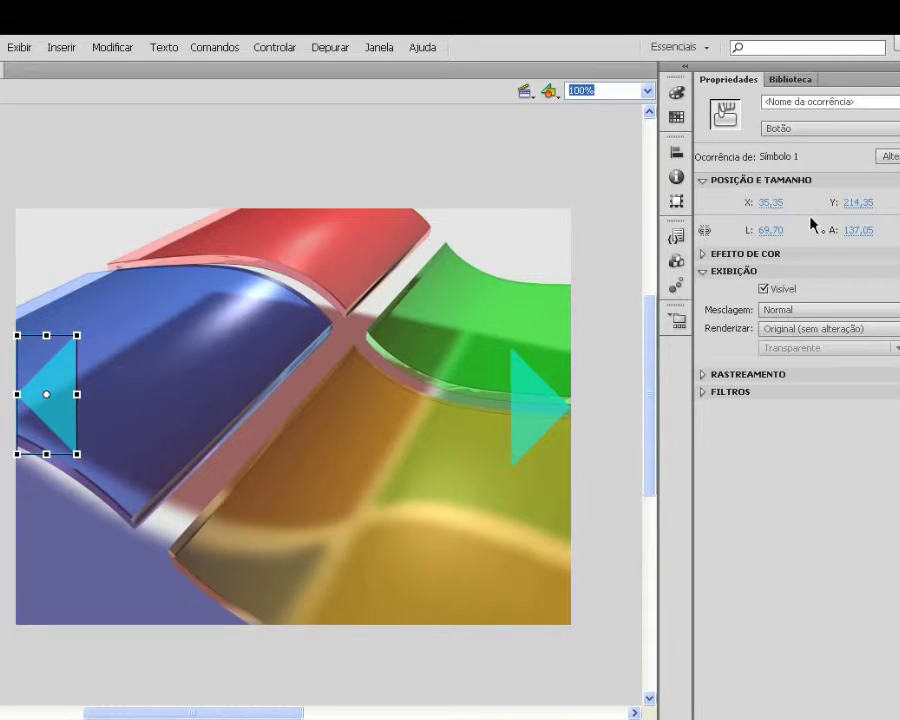
{"action": "left_click", "coordinate": [849, 204]}
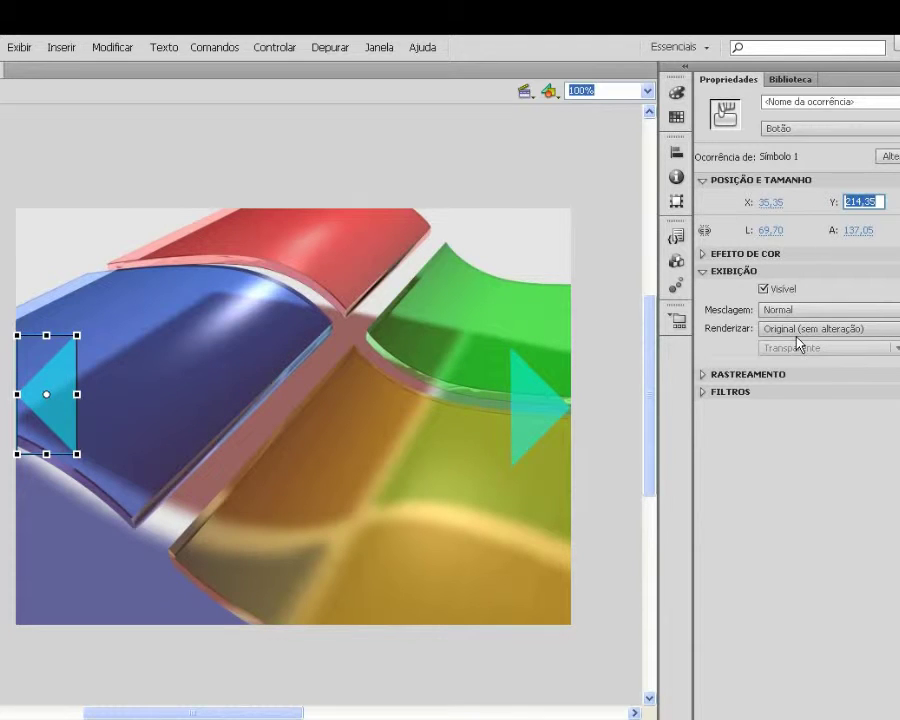
{"action": "type", "text": "22"}
{"action": "type", "text": "9"}
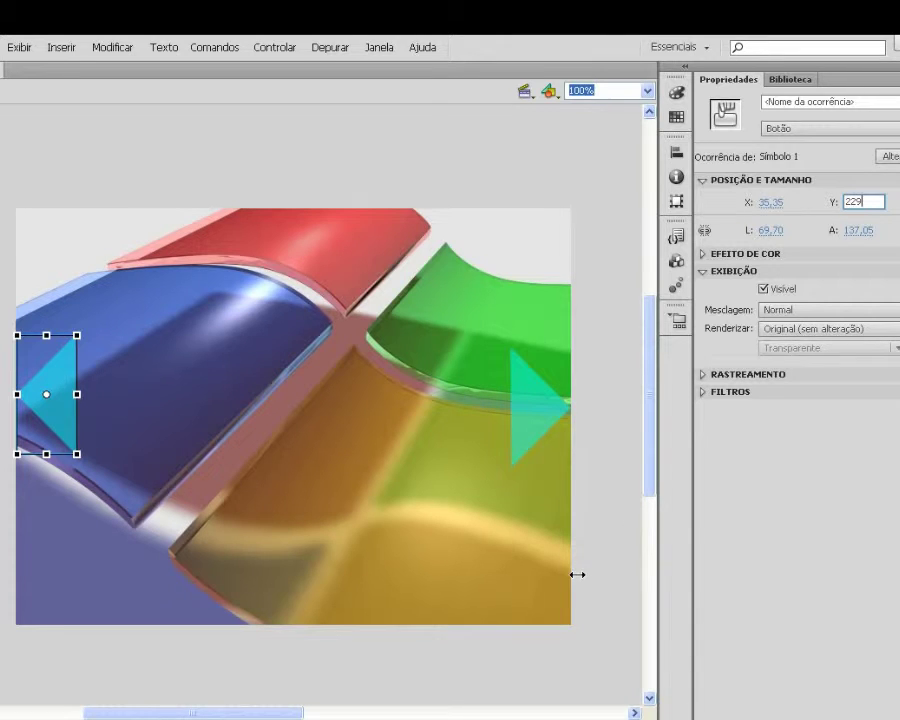
{"action": "left_click", "coordinate": [592, 585]}
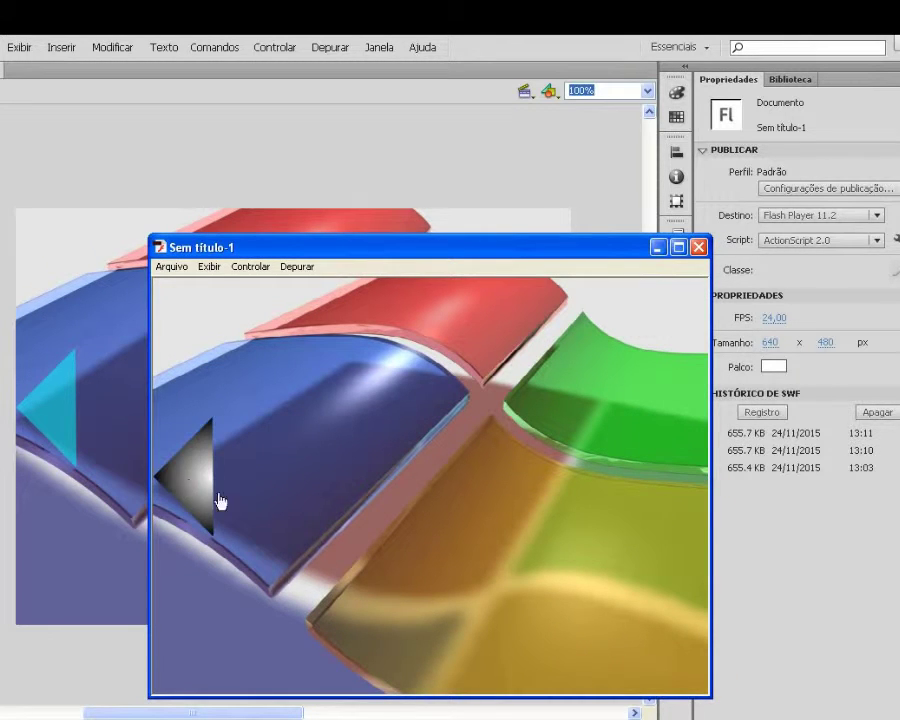
Start the right arrow's Actions script with an on(release) handler
{"action": "left_click", "coordinate": [698, 247]}
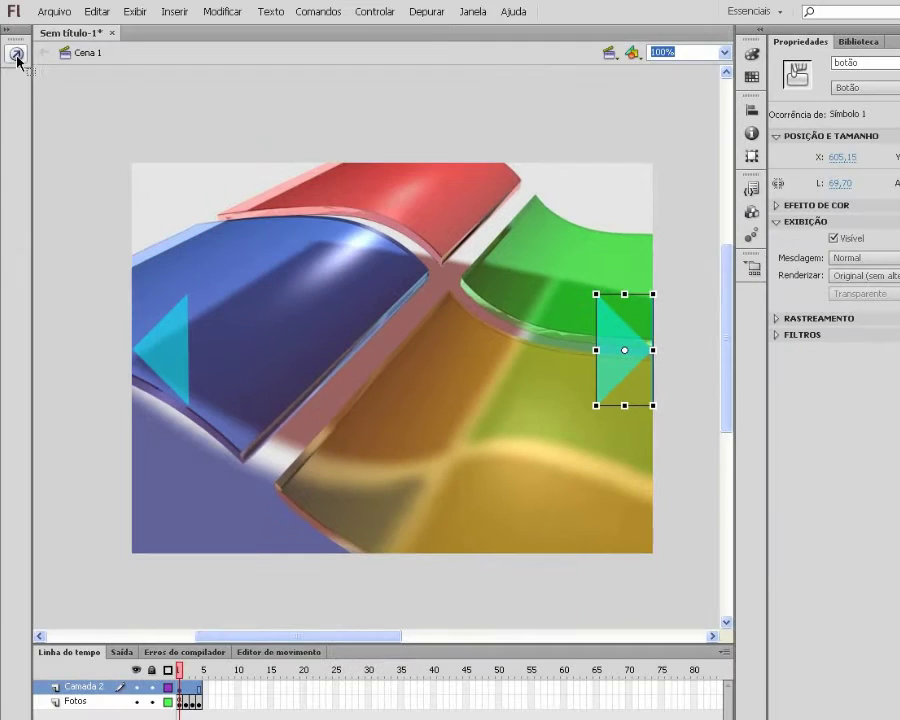
{"action": "left_click", "coordinate": [16, 55]}
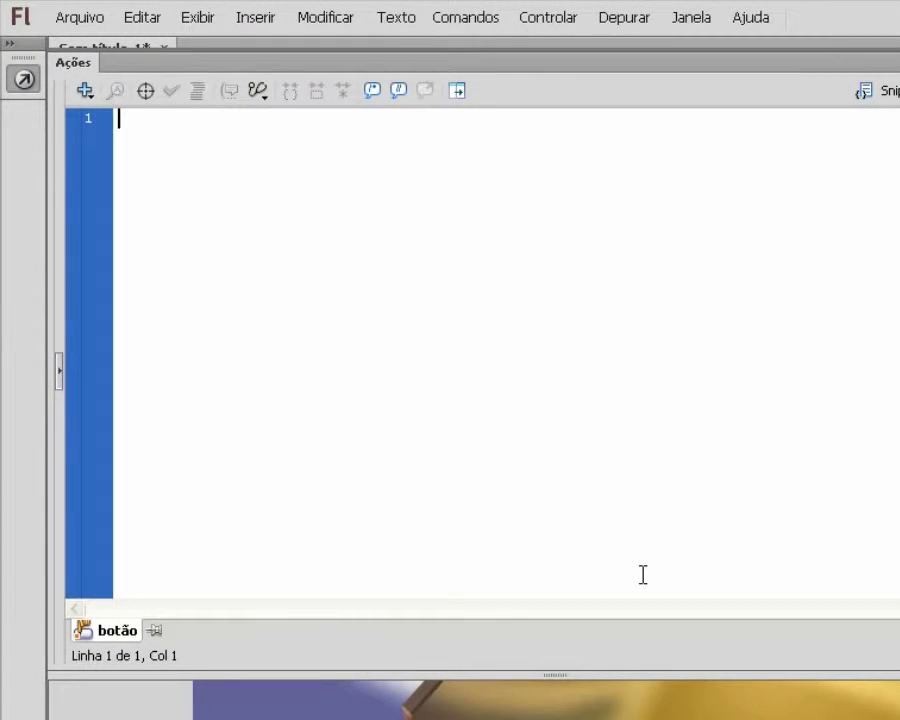
{"action": "type", "text": "on"}
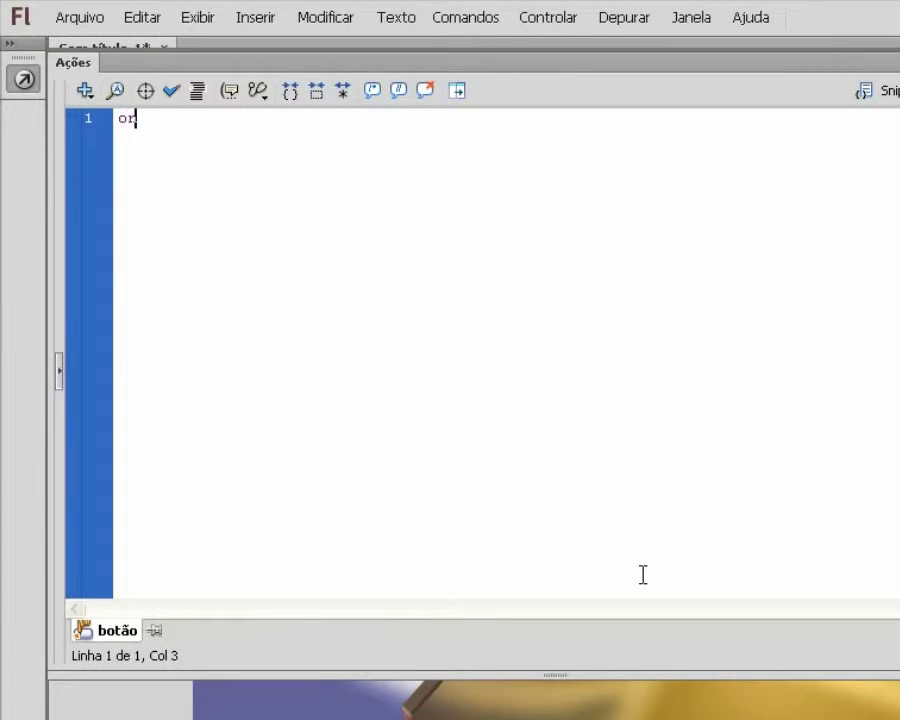
{"action": "type", "text": "("}
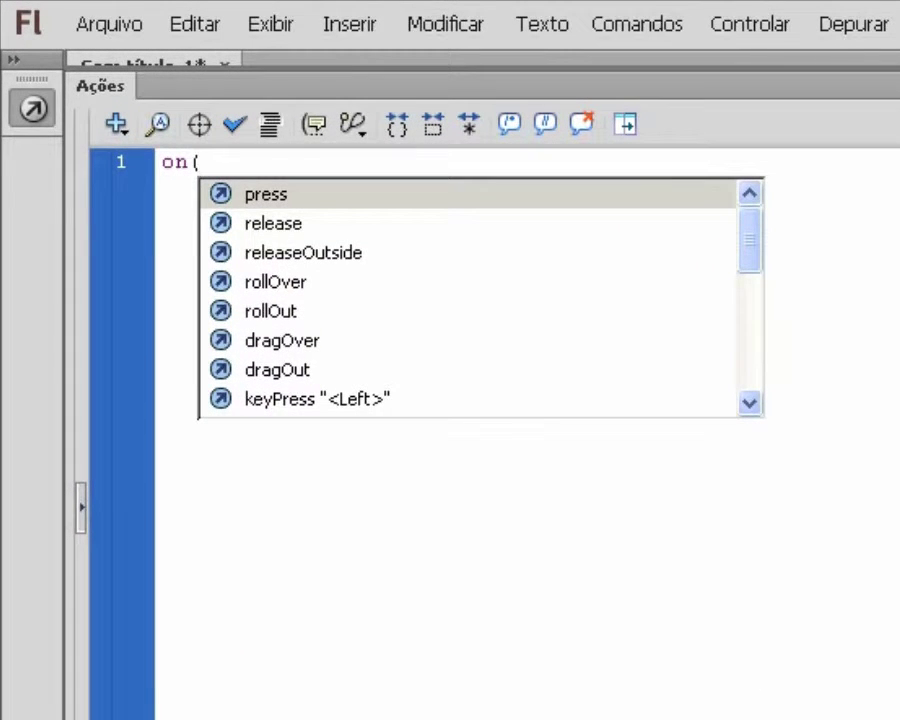
{"action": "key", "text": "Down"}
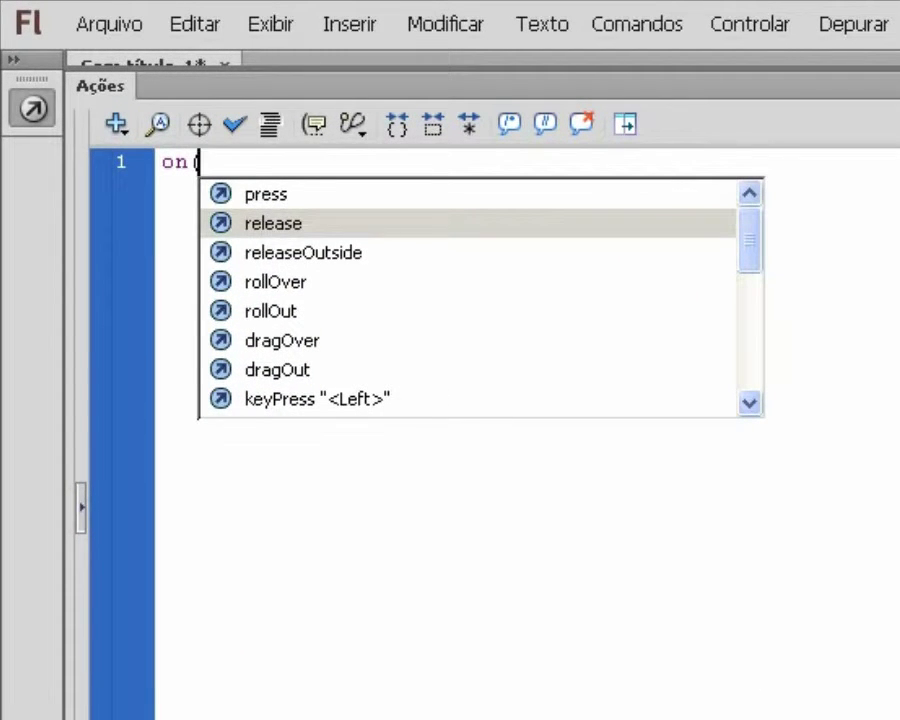
{"action": "key", "text": "Down"}
{"action": "key", "text": "Down"}
{"action": "key", "text": "Down"}
{"action": "key", "text": "Up"}
{"action": "key", "text": "Up"}
{"action": "key", "text": "Up"}
{"action": "key", "text": "Return"}
Fill the handler body with gotoAndStop(2);
{"action": "type", "text": ")"}
{"action": "key", "text": "Return"}
{"action": "type", "text": "{"}
{"action": "key", "text": "Return"}
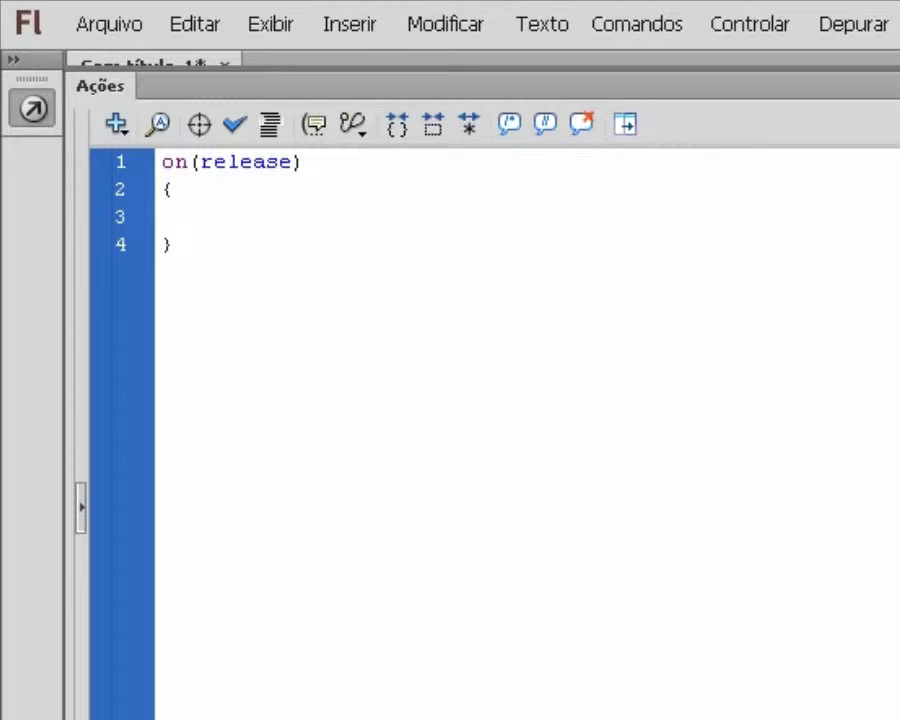
{"action": "type", "text": "go"}
{"action": "type", "text": "to"}
{"action": "type", "text": "Anc"}
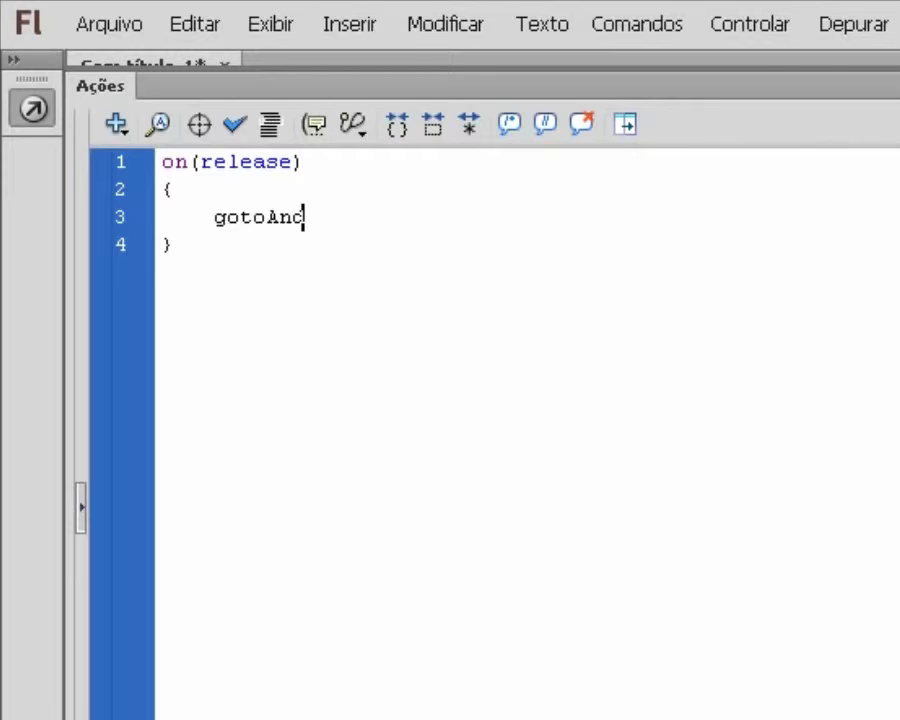
{"action": "type", "text": "Stop"}
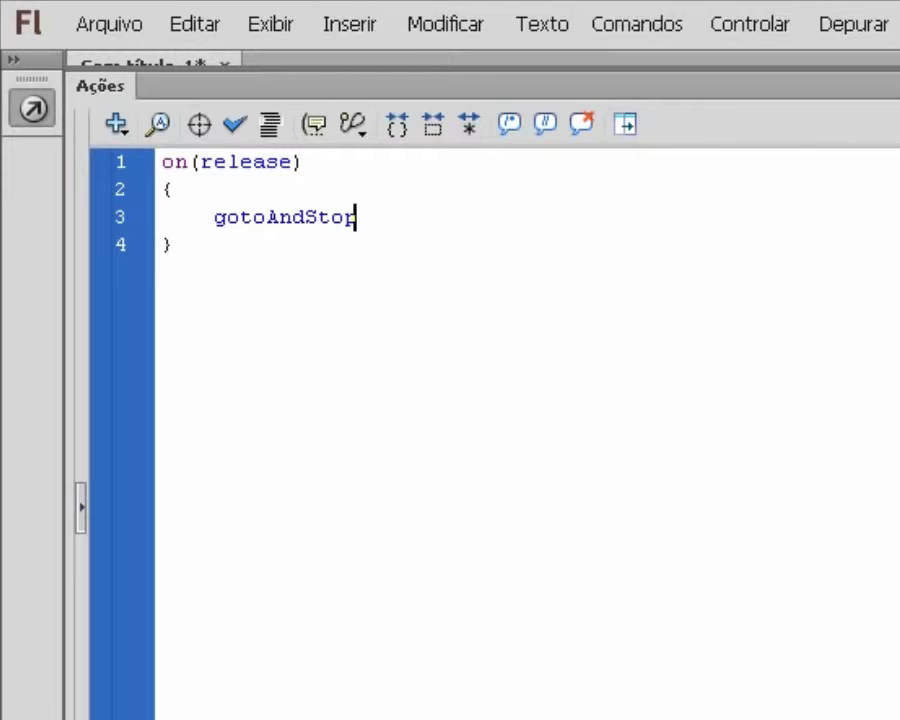
{"action": "type", "text": "()"}
{"action": "type", "text": ";"}
{"action": "key", "text": "Left"}
{"action": "type", "text": "2"}
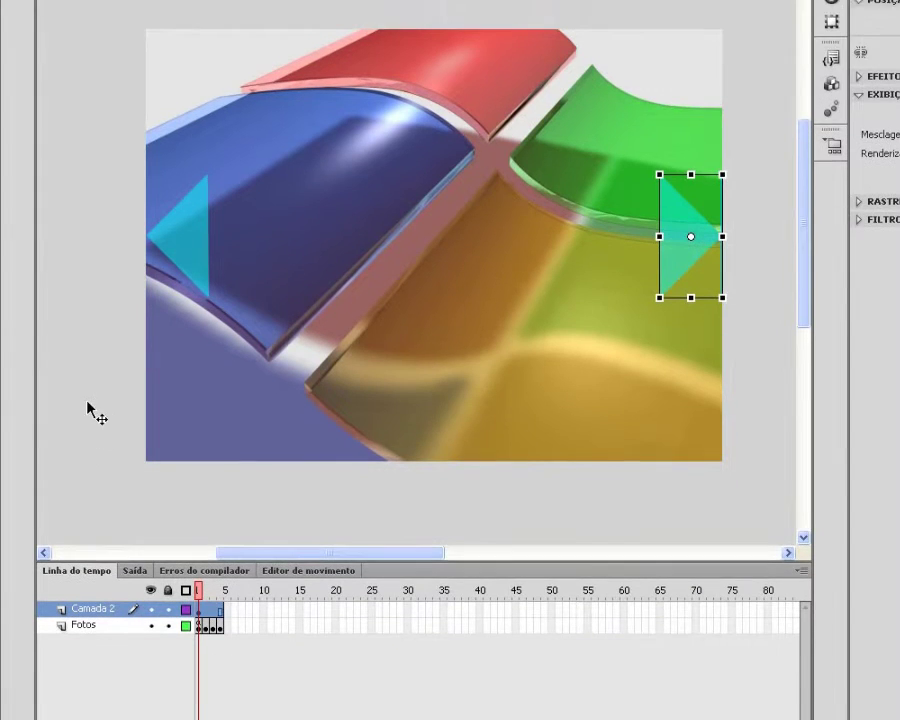
Test from frame 2, clicking the right arrow to reach the starry-sky slide, then return to frame 1
{"action": "left_click", "coordinate": [87, 403]}
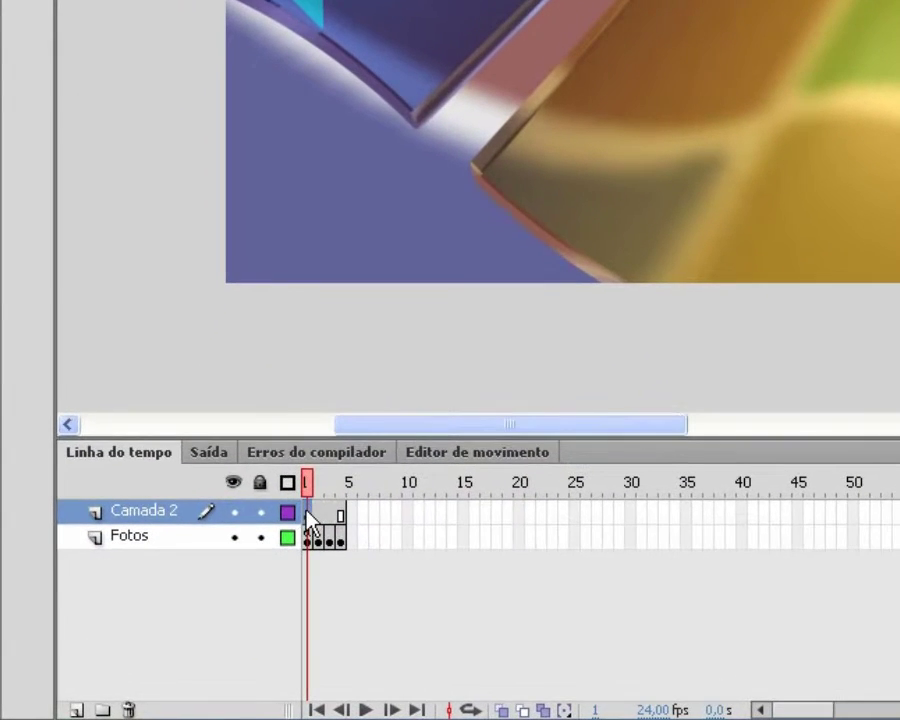
{"action": "left_click", "coordinate": [200, 588]}
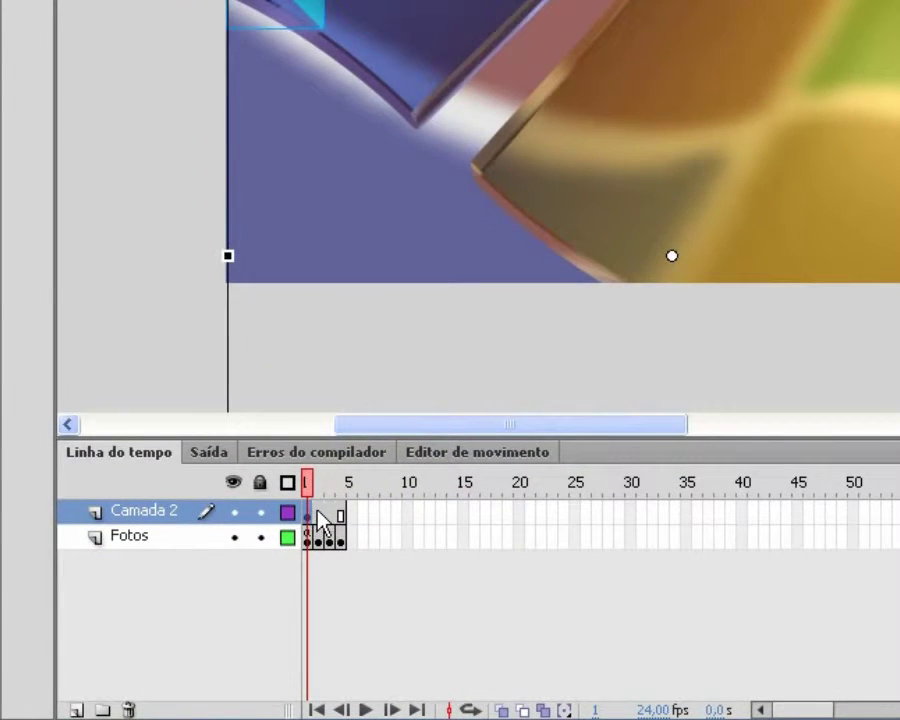
{"action": "left_click", "coordinate": [317, 514]}
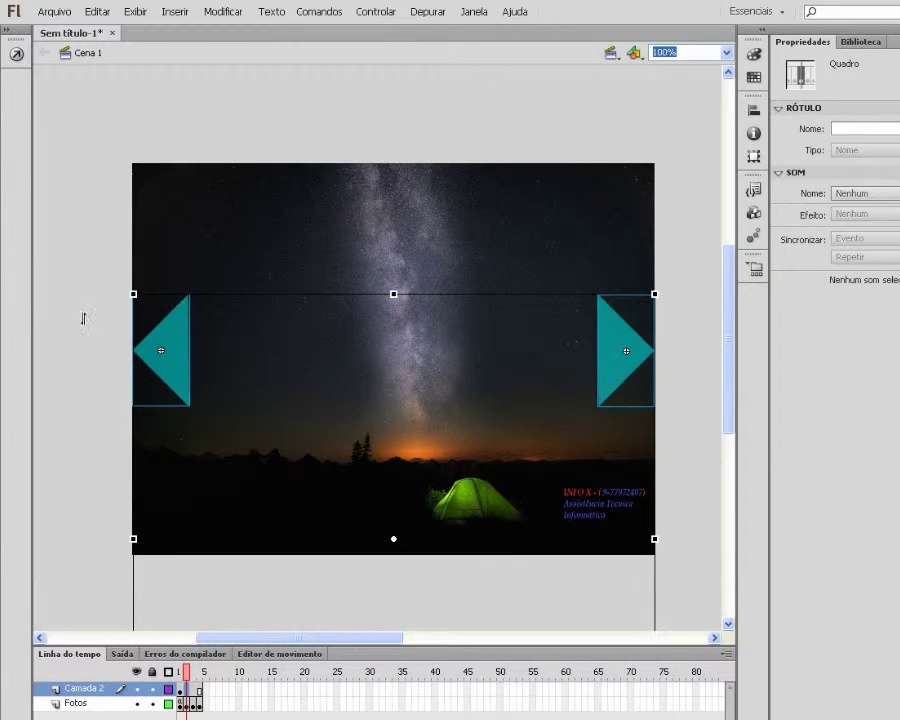
{"action": "key", "text": "ctrl+Return"}
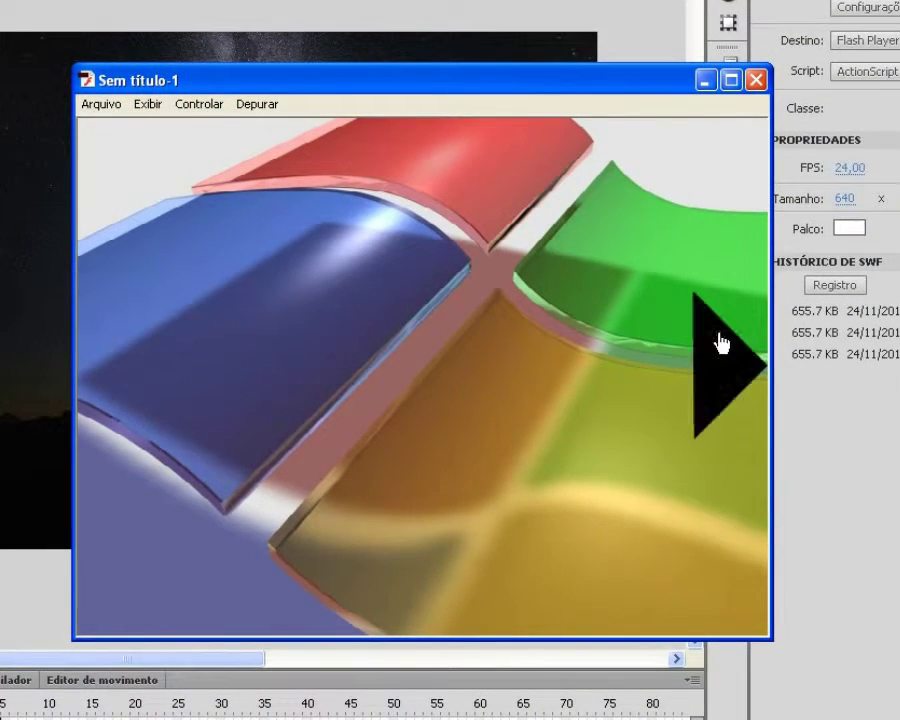
{"action": "left_click", "coordinate": [719, 342]}
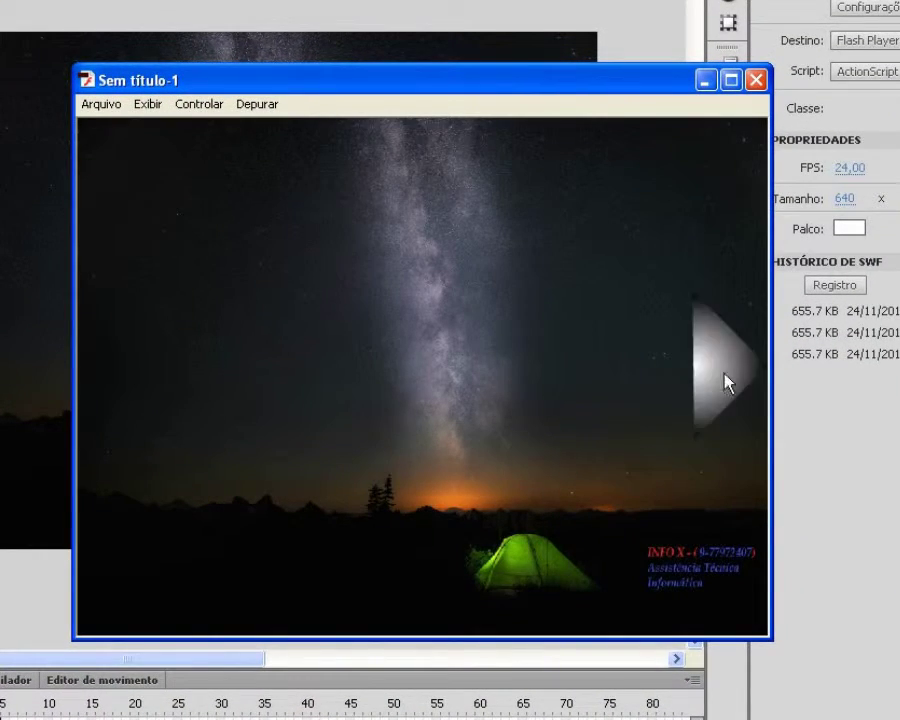
{"action": "left_click", "coordinate": [739, 368]}
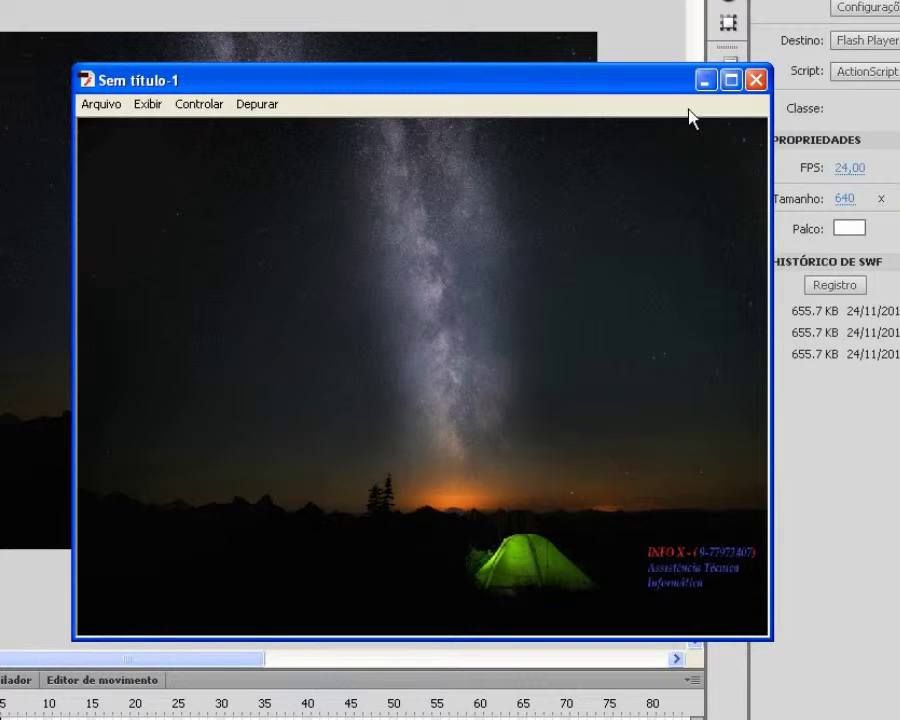
{"action": "left_click", "coordinate": [757, 80]}
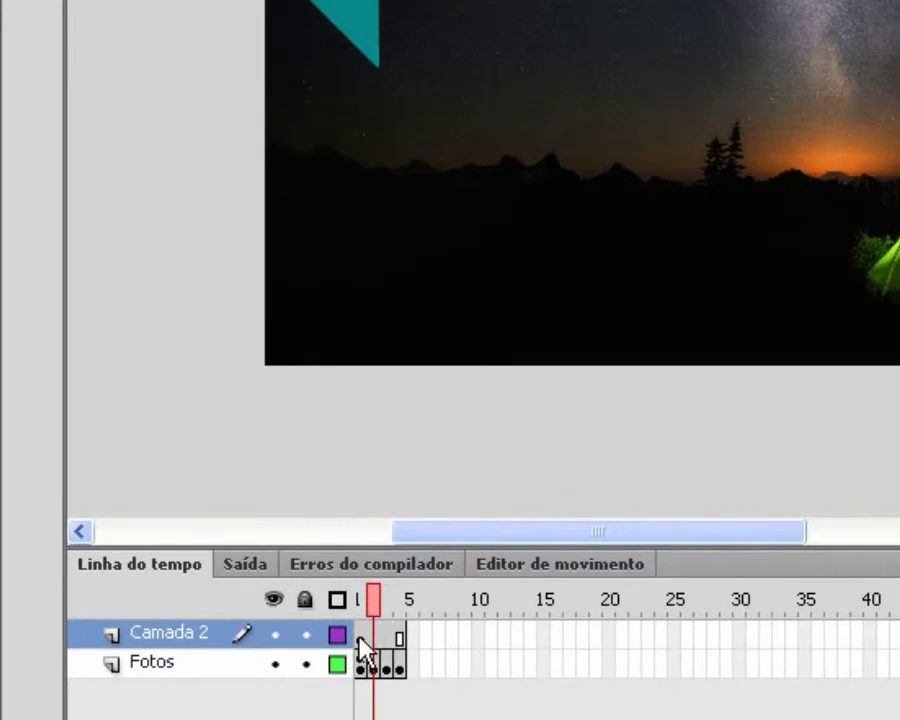
{"action": "left_click", "coordinate": [358, 634]}
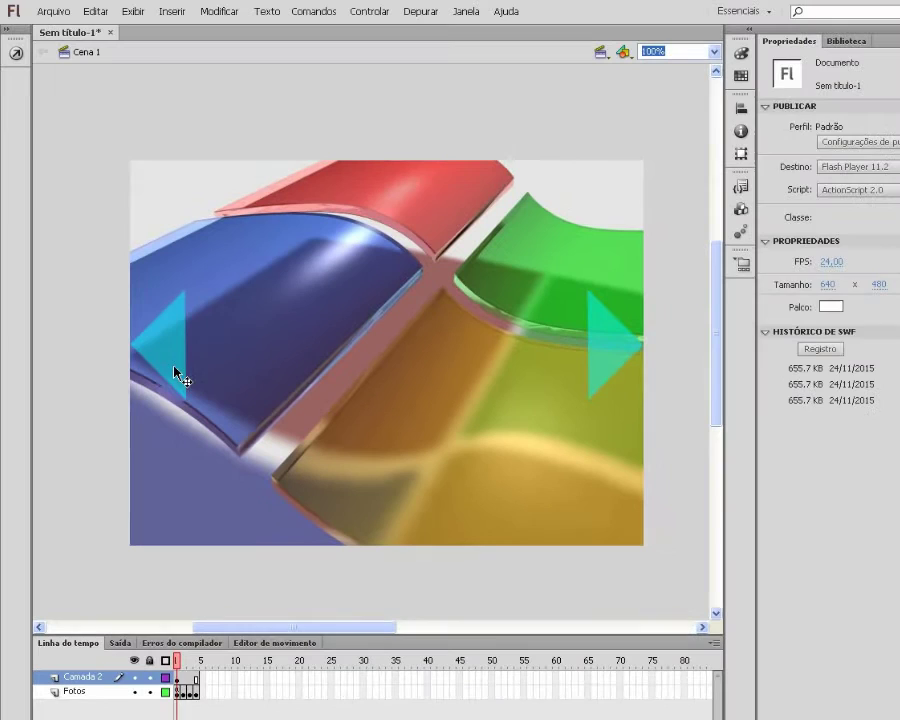
{"action": "left_click", "coordinate": [240, 240]}
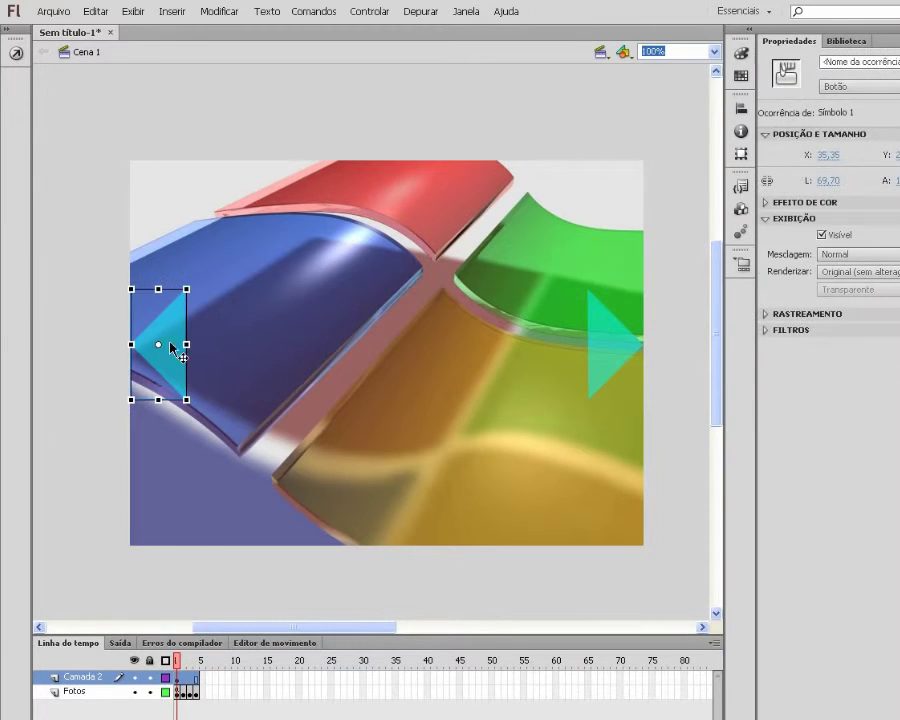
Copy the right arrow's on(release) gotoAndStop(2) script
{"action": "left_click", "coordinate": [14, 52]}
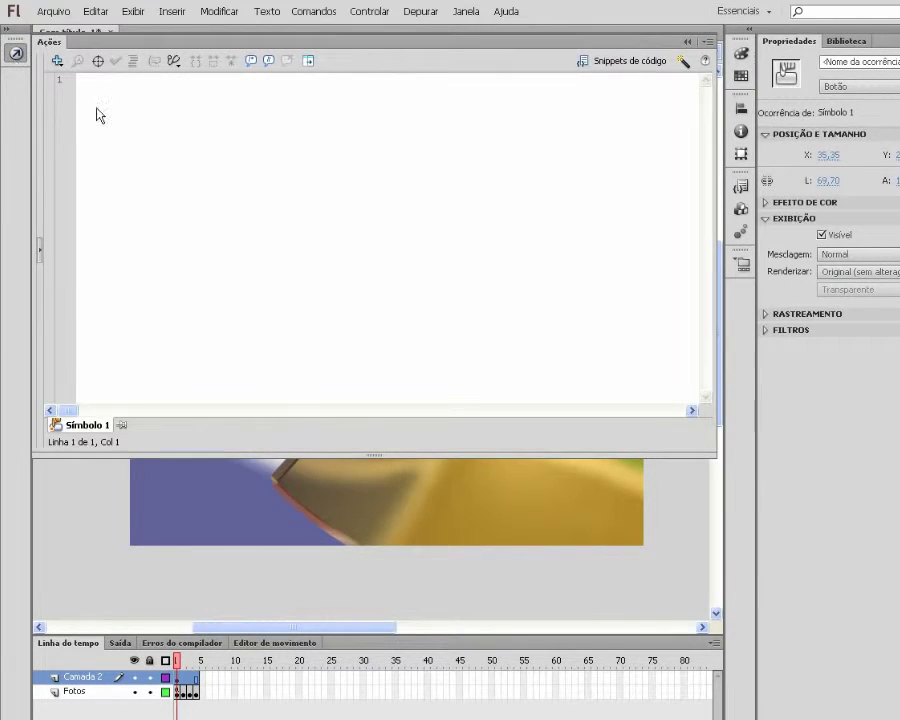
{"action": "left_click", "coordinate": [14, 52]}
{"action": "left_click", "coordinate": [600, 340]}
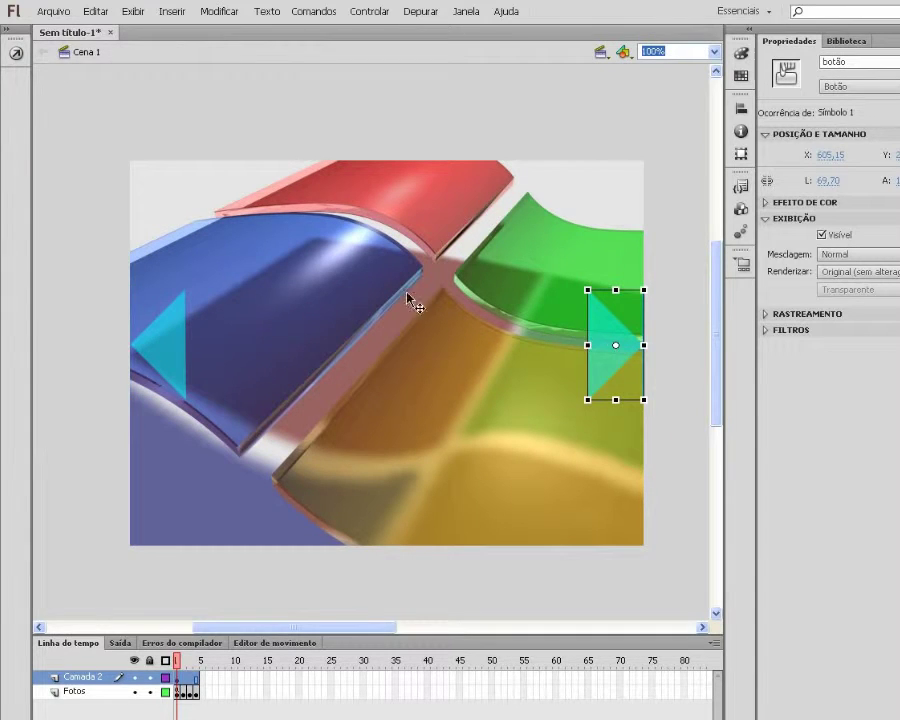
{"action": "left_click", "coordinate": [16, 54]}
{"action": "mouse_move", "coordinate": [138, 160]}
{"action": "left_mouse_down"}
{"action": "mouse_move", "coordinate": [79, 90]}
{"action": "mouse_move", "coordinate": [56, 84]}
{"action": "left_mouse_up"}
{"action": "key", "text": "ctrl+c"}
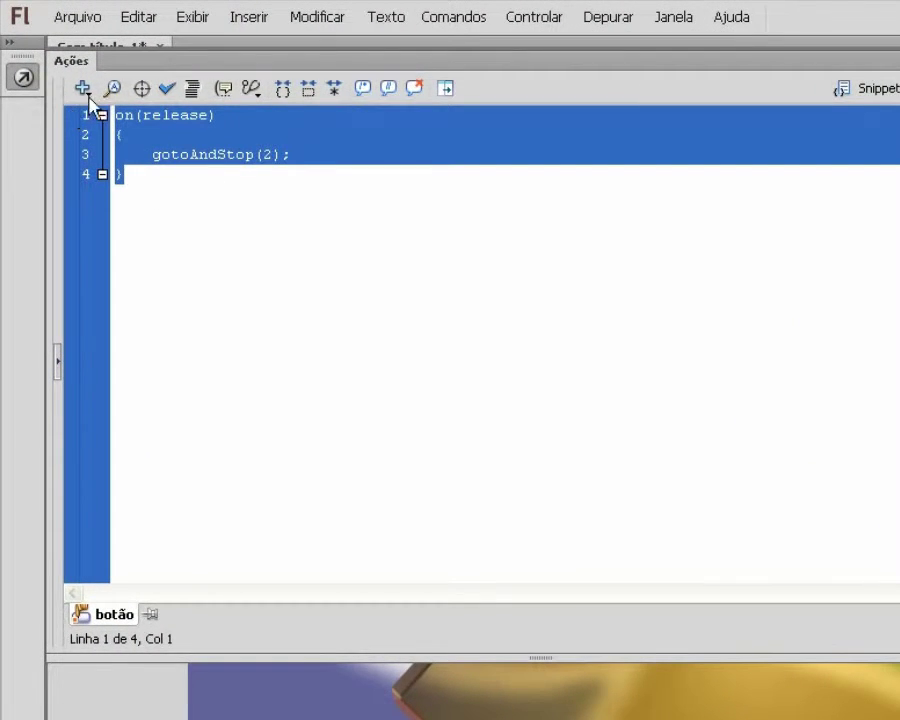
{"action": "key", "text": "F9"}
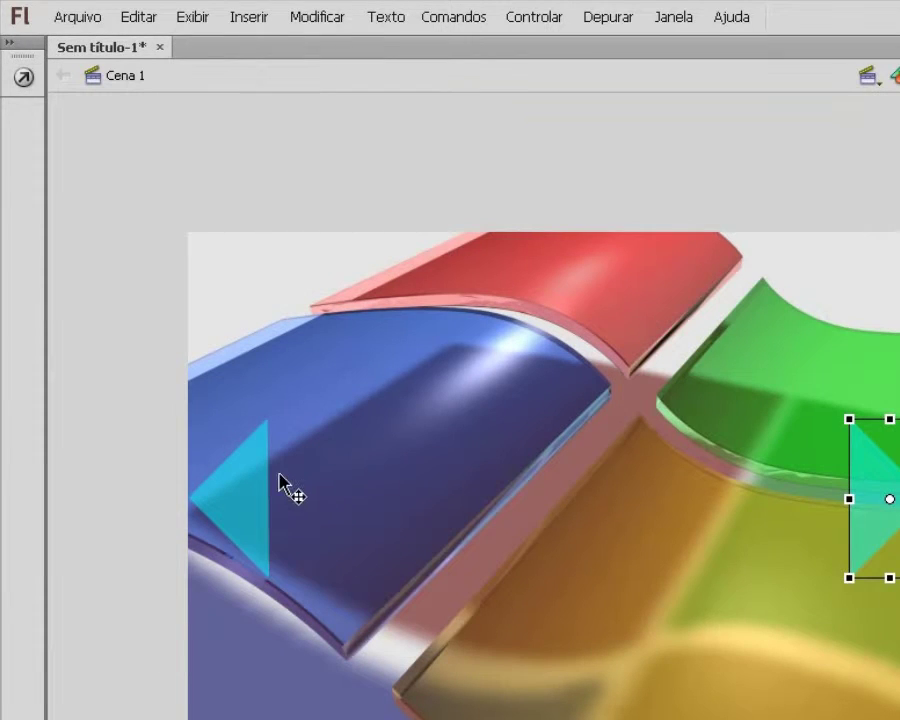
Paste the script onto the left arrow, change it to gotoAndStop(4), and close the editor
{"action": "left_click", "coordinate": [225, 470]}
{"action": "key", "text": "F9"}
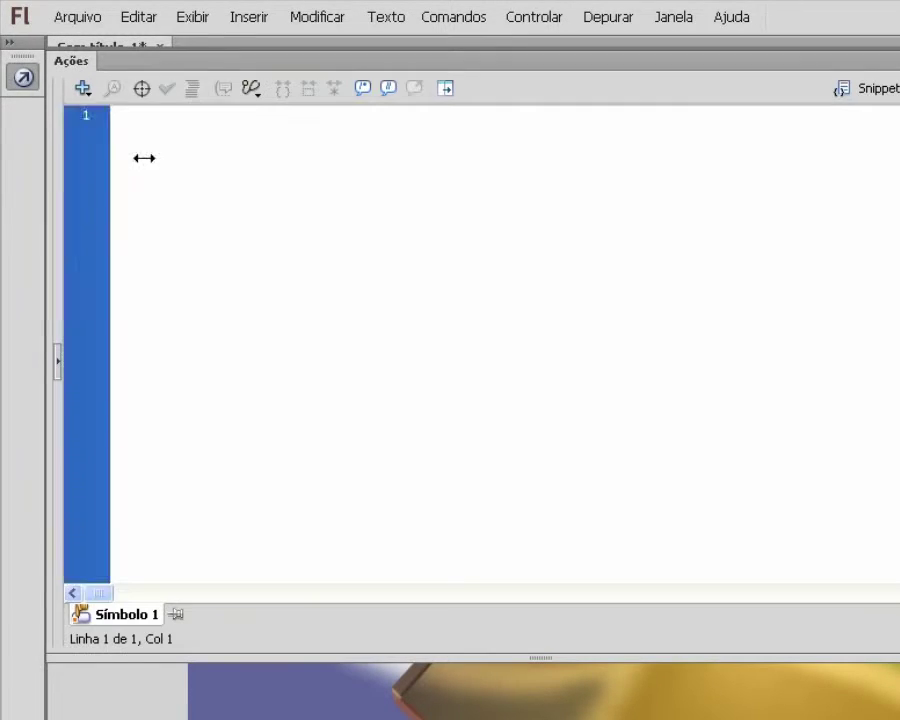
{"action": "right_click", "coordinate": [233, 221]}
{"action": "left_click", "coordinate": [265, 351]}
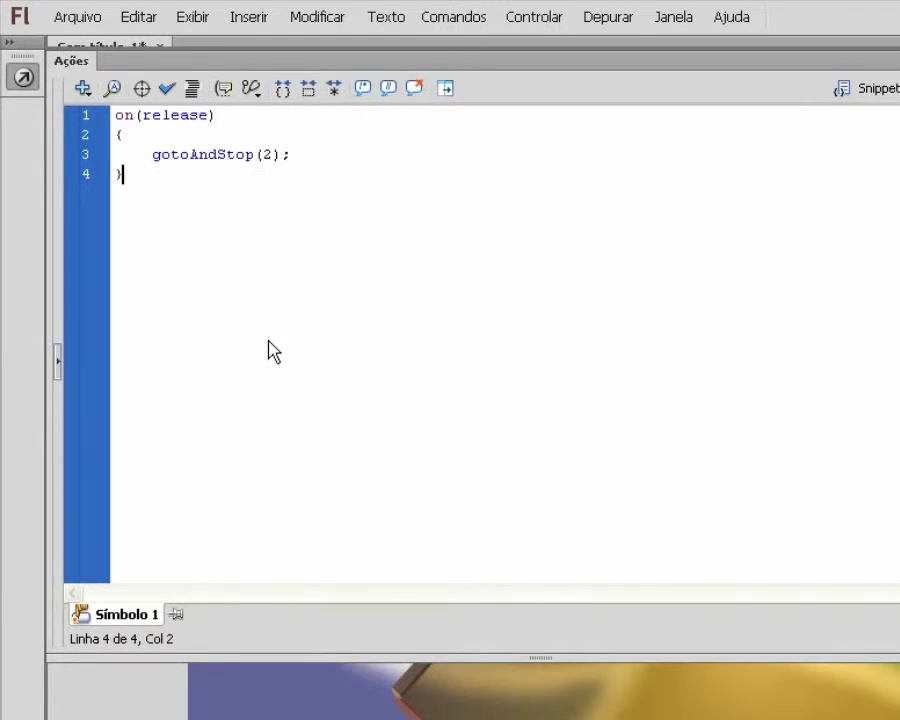
{"action": "left_click", "coordinate": [271, 154]}
{"action": "key", "text": "BackSpace"}
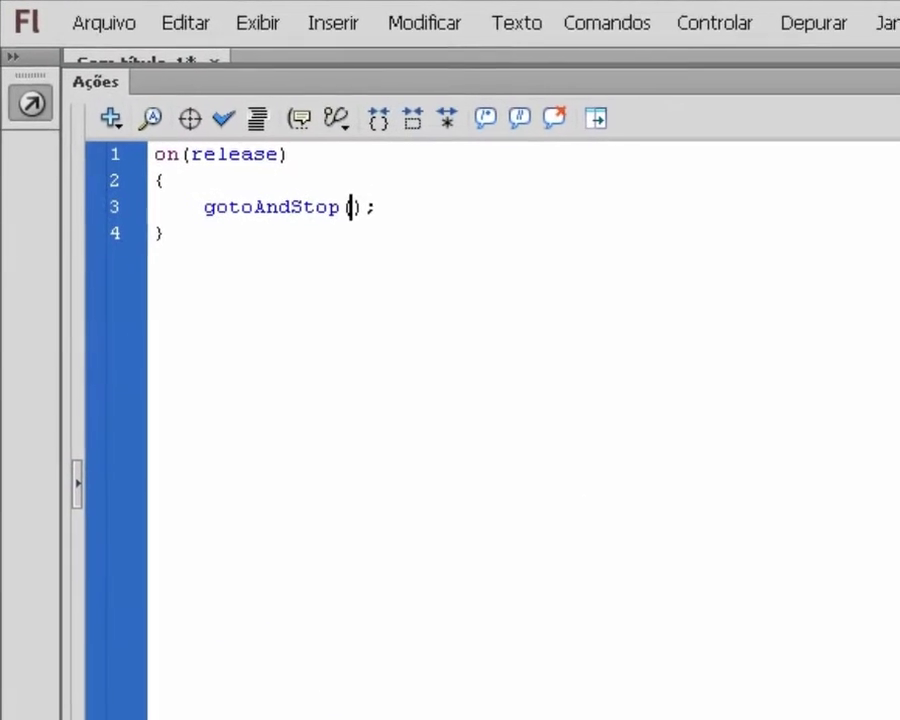
{"action": "type", "text": "4"}
{"action": "key", "text": "F9"}
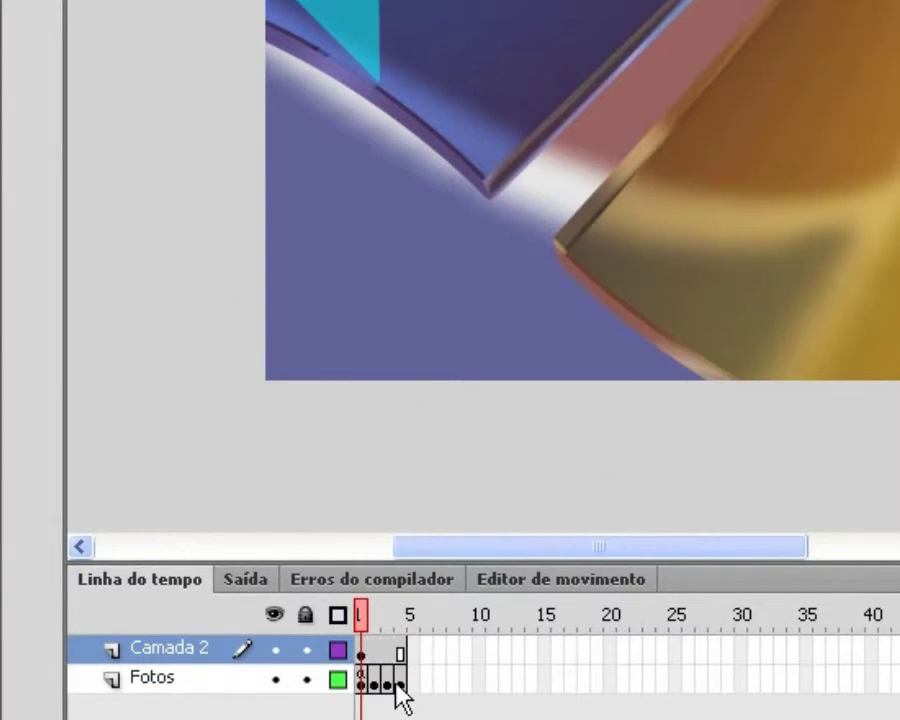
Test-run from frame 4, clicking the right then left arrows to switch photos, then close the preview
{"action": "left_click", "coordinate": [401, 683]}
{"action": "left_click", "coordinate": [195, 326]}
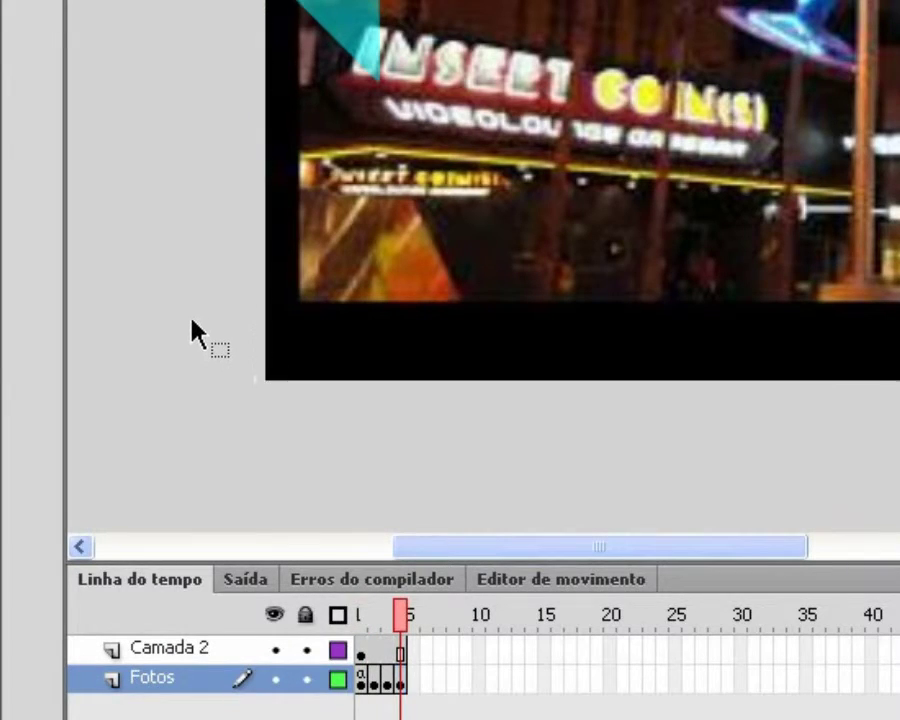
{"action": "key", "text": "ctrl+Return"}
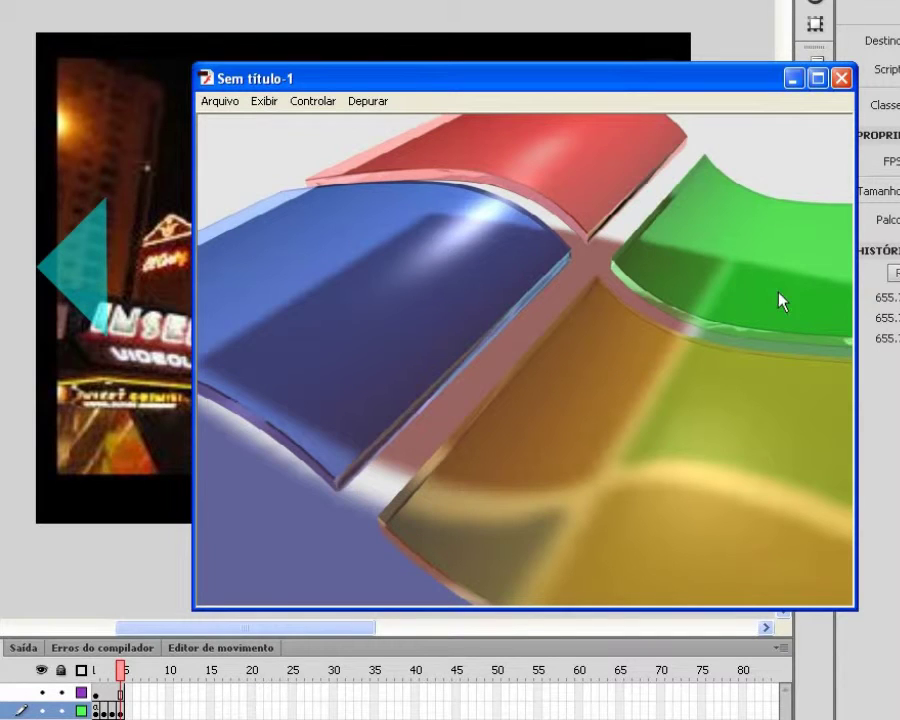
{"action": "left_click", "coordinate": [806, 352]}
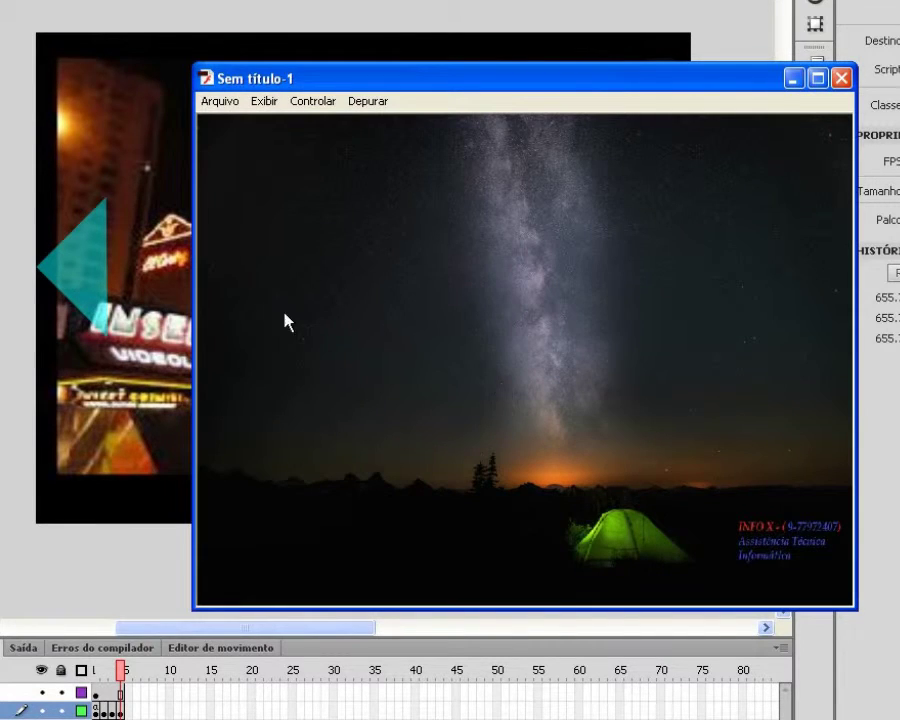
{"action": "mouse_move", "coordinate": [233, 325]}
{"action": "left_click", "coordinate": [248, 342]}
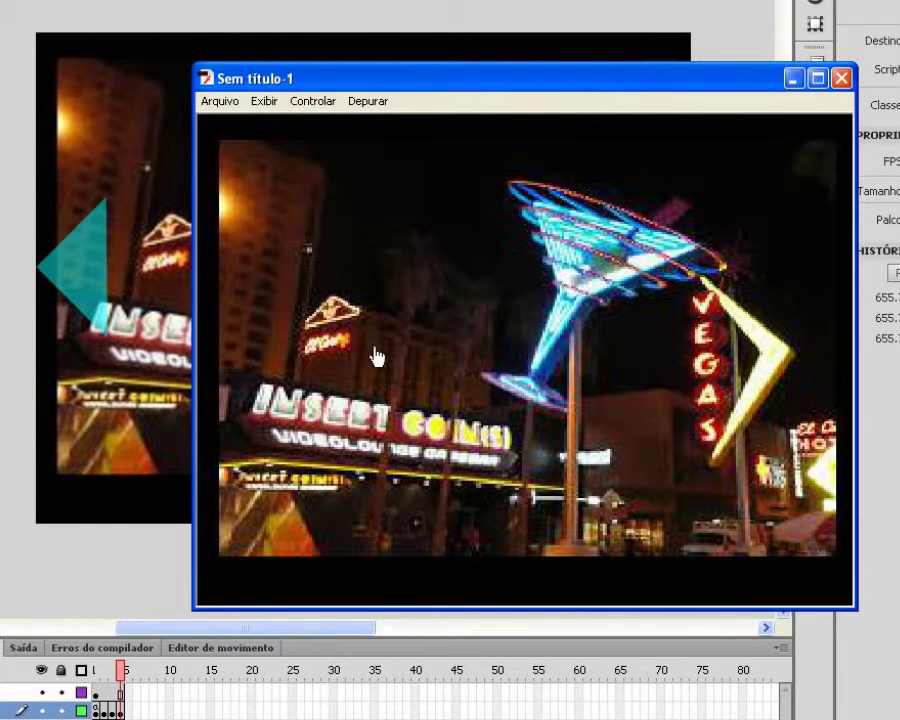
{"action": "left_click", "coordinate": [842, 78]}
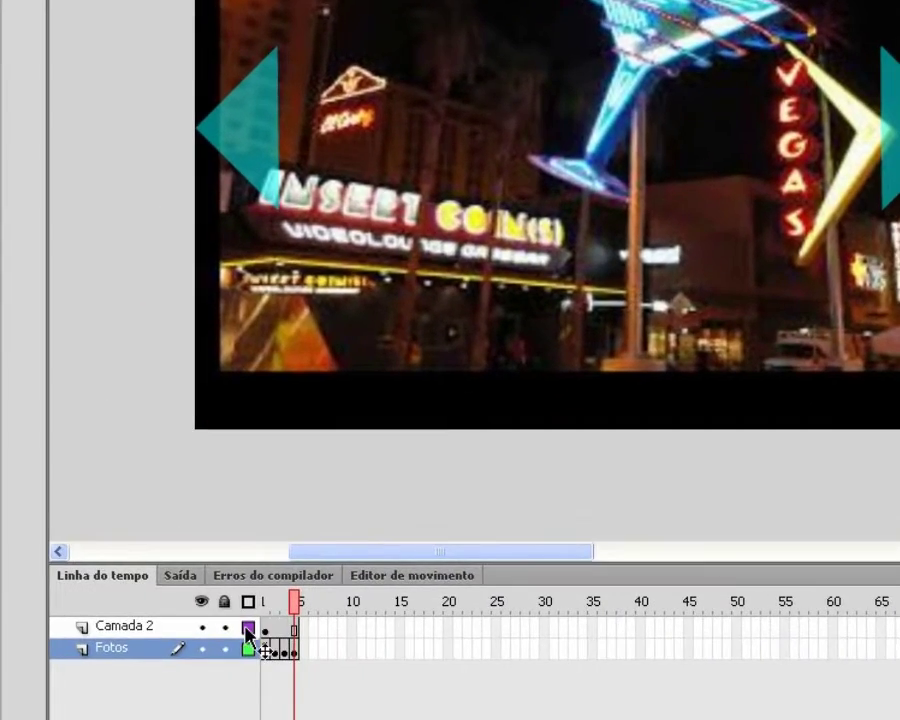
Insert keyframes on Camada 2 frames 2, 3 and 4, then return to frame 1
{"action": "left_click", "coordinate": [275, 628]}
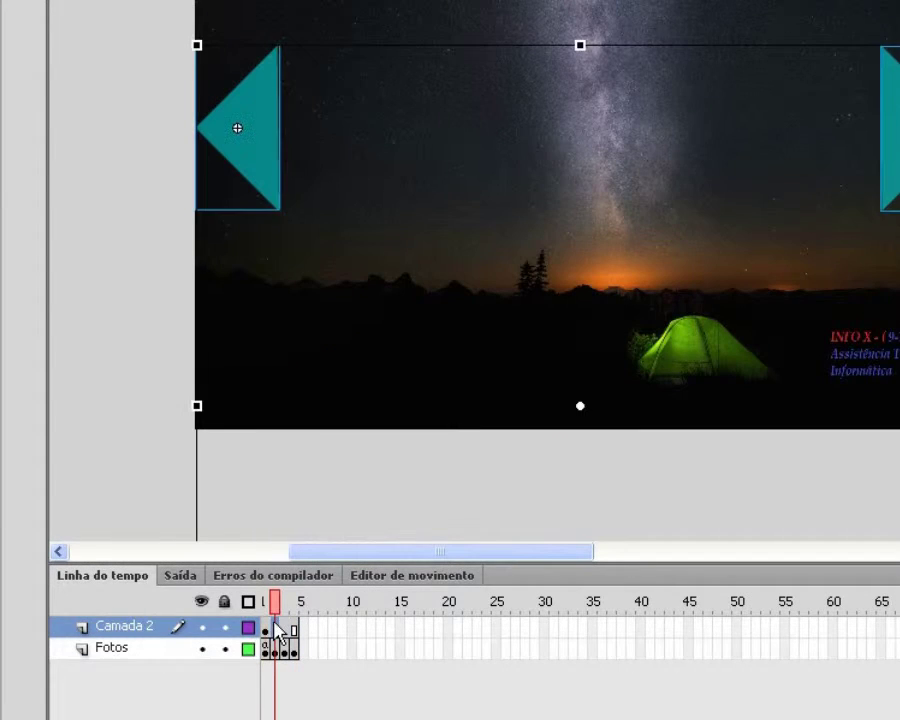
{"action": "right_click", "coordinate": [275, 624]}
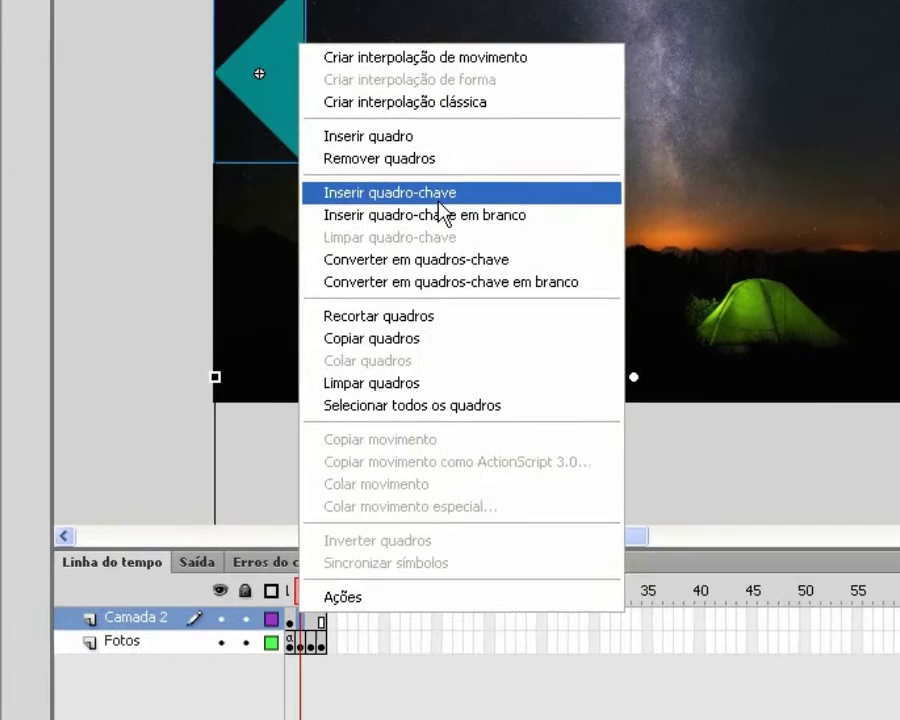
{"action": "left_click", "coordinate": [401, 244]}
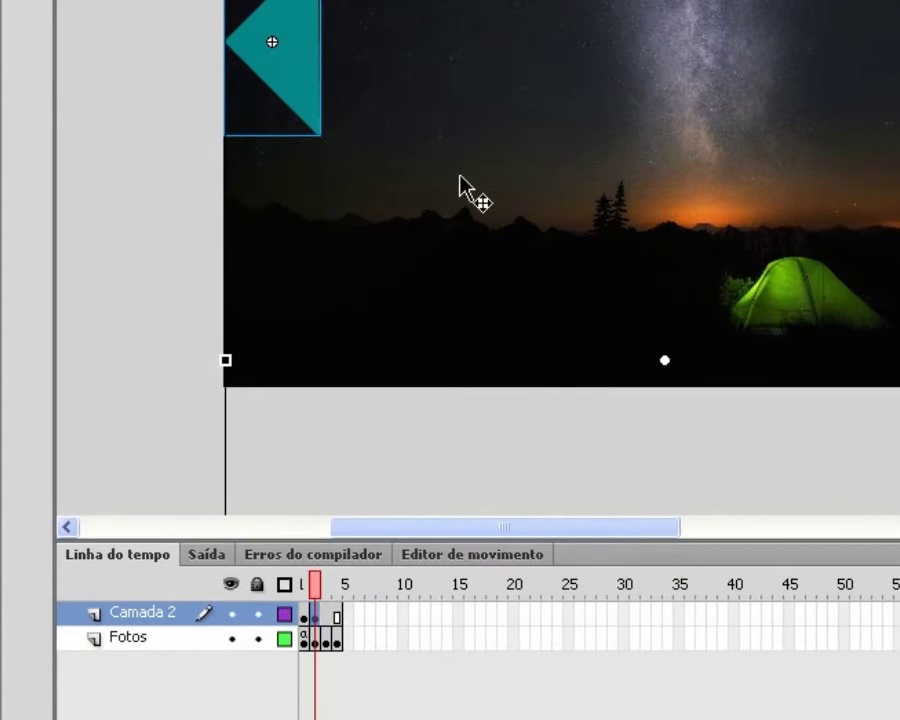
{"action": "left_click", "coordinate": [326, 614]}
{"action": "right_click", "coordinate": [328, 612]}
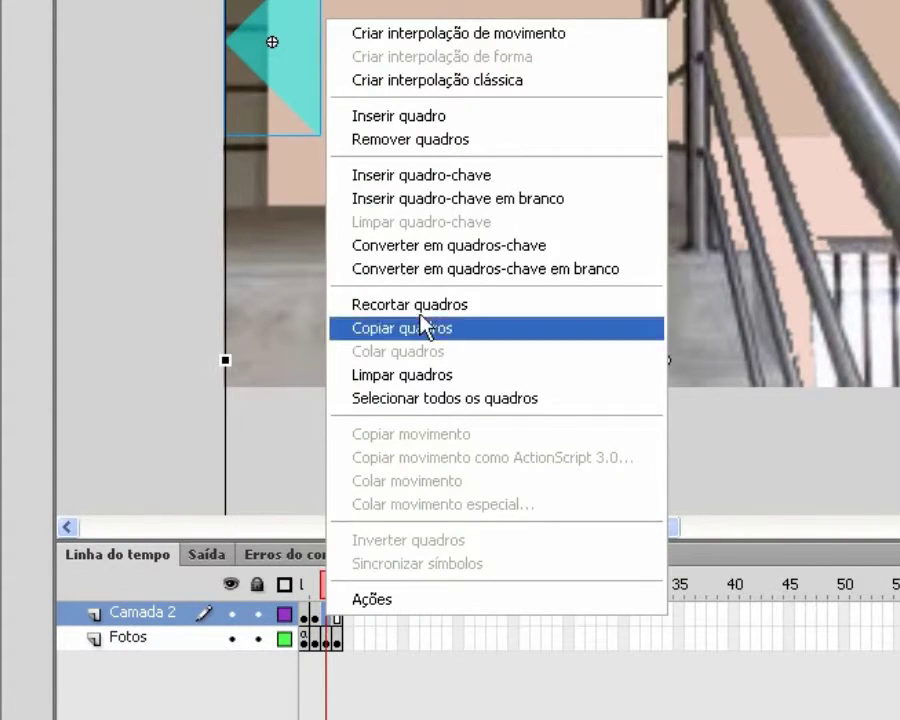
{"action": "left_click", "coordinate": [430, 190]}
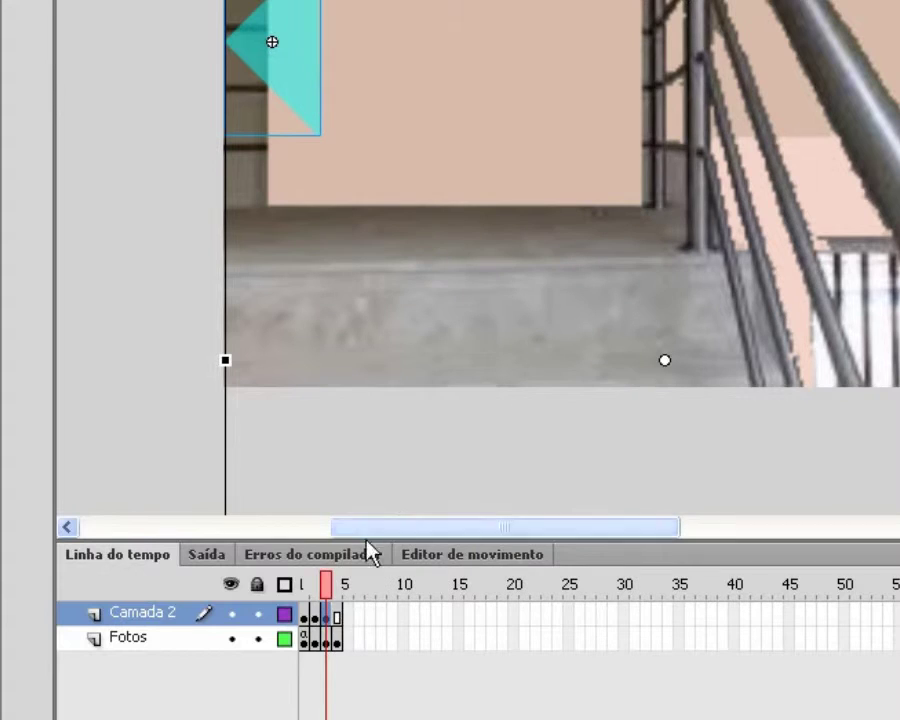
{"action": "right_click", "coordinate": [337, 626]}
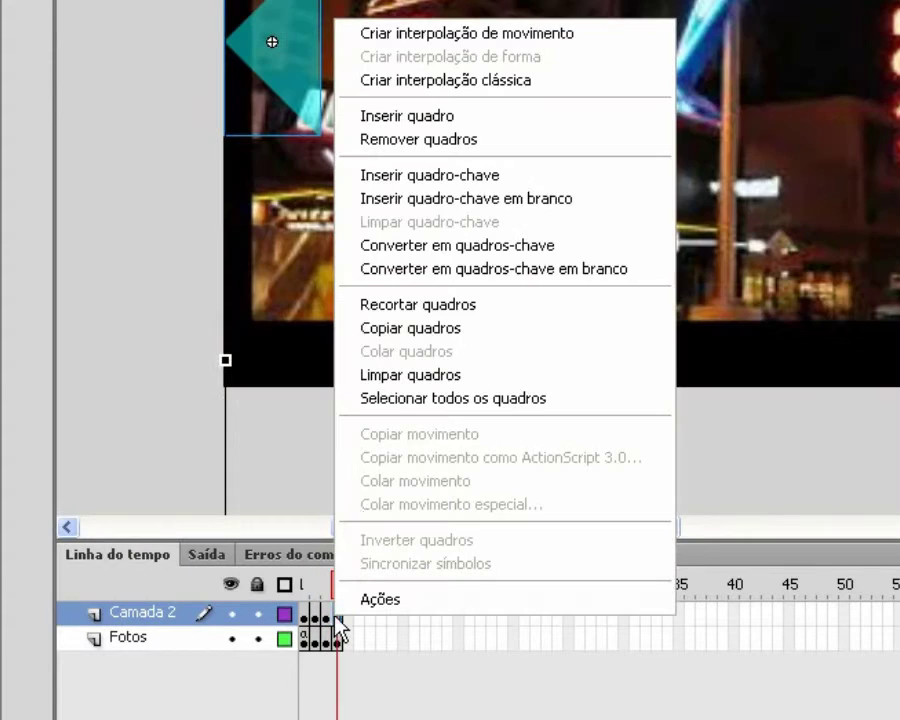
{"action": "left_click", "coordinate": [476, 178]}
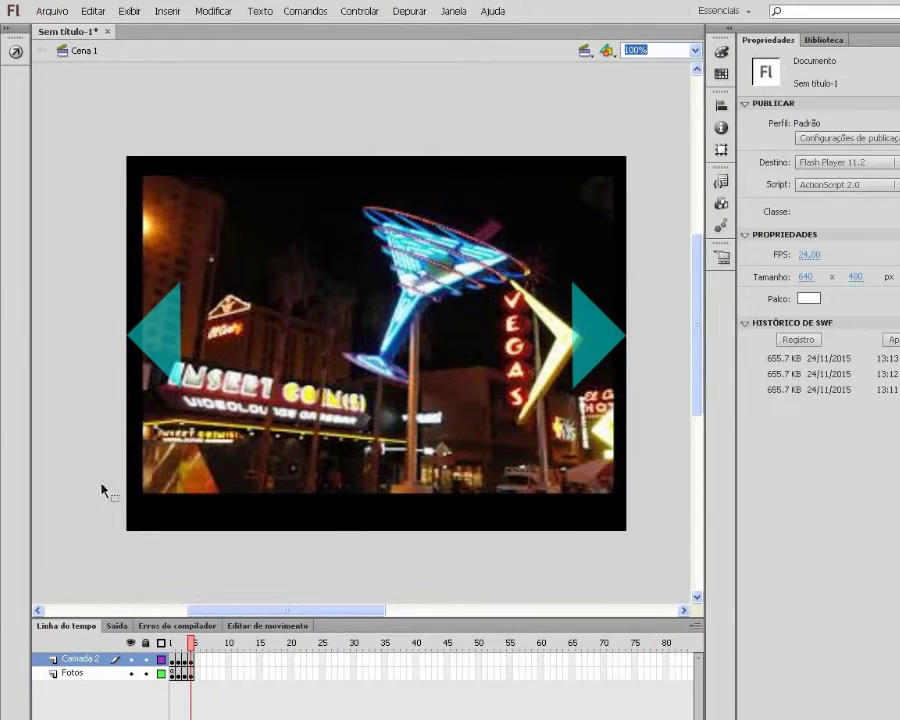
{"action": "left_click", "coordinate": [172, 660]}
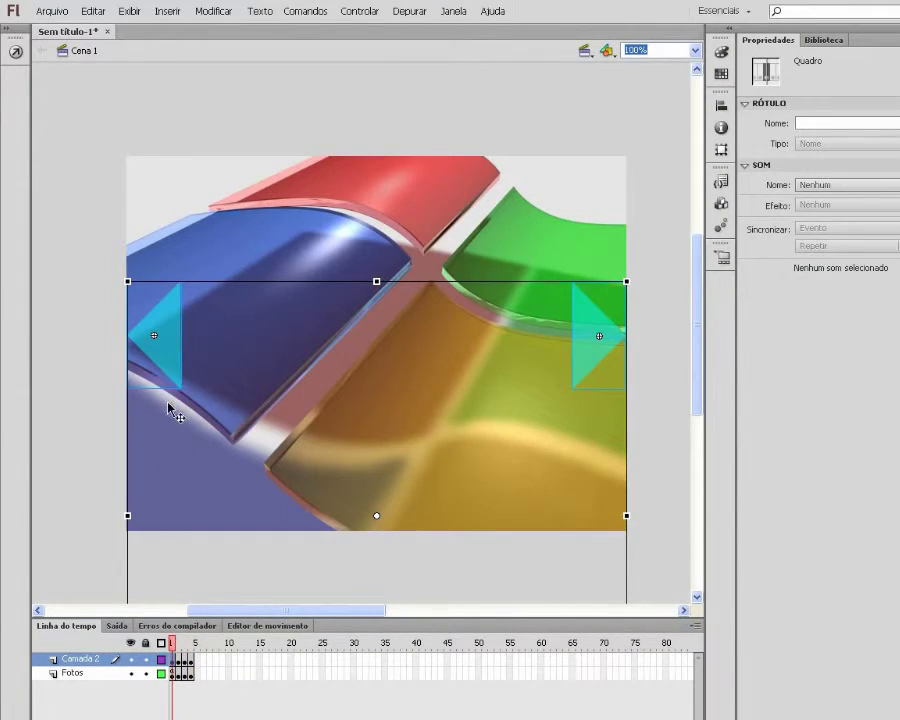
Inspect the back arrow's script on frame 1
{"action": "left_click", "coordinate": [92, 344]}
{"action": "left_click", "coordinate": [141, 336]}
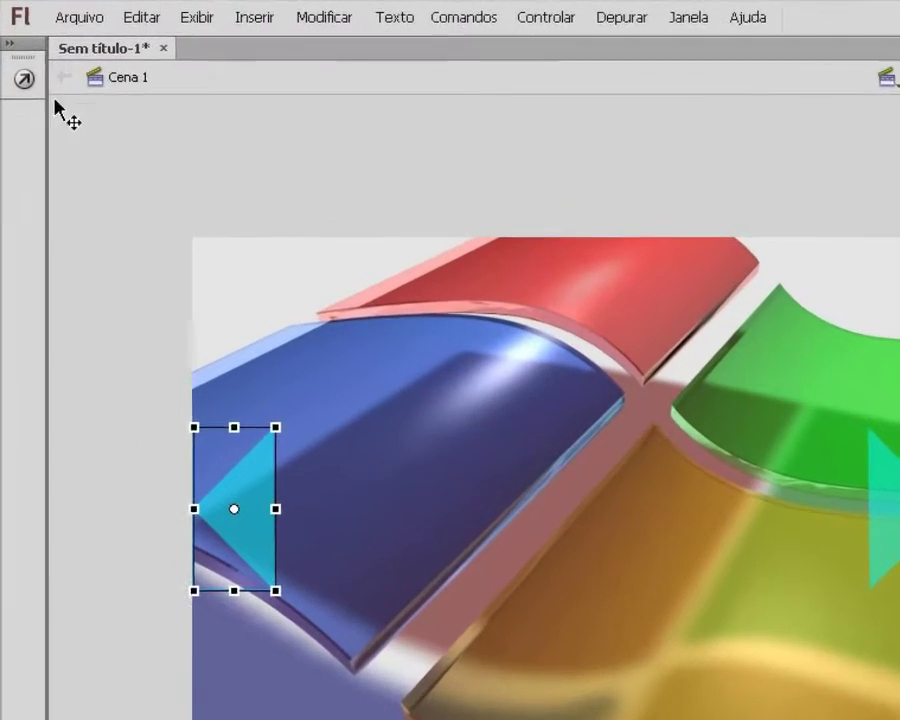
{"action": "left_click", "coordinate": [15, 51]}
{"action": "left_click", "coordinate": [22, 86]}
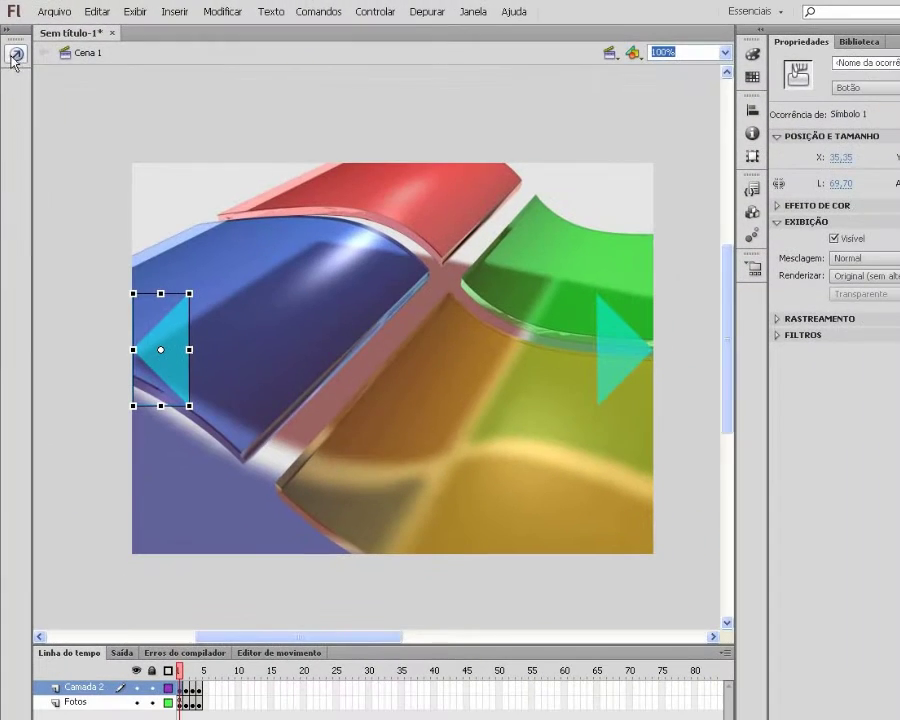
Change frame 2's back arrow to gotoAndStop frame 1
{"action": "left_click", "coordinate": [187, 688]}
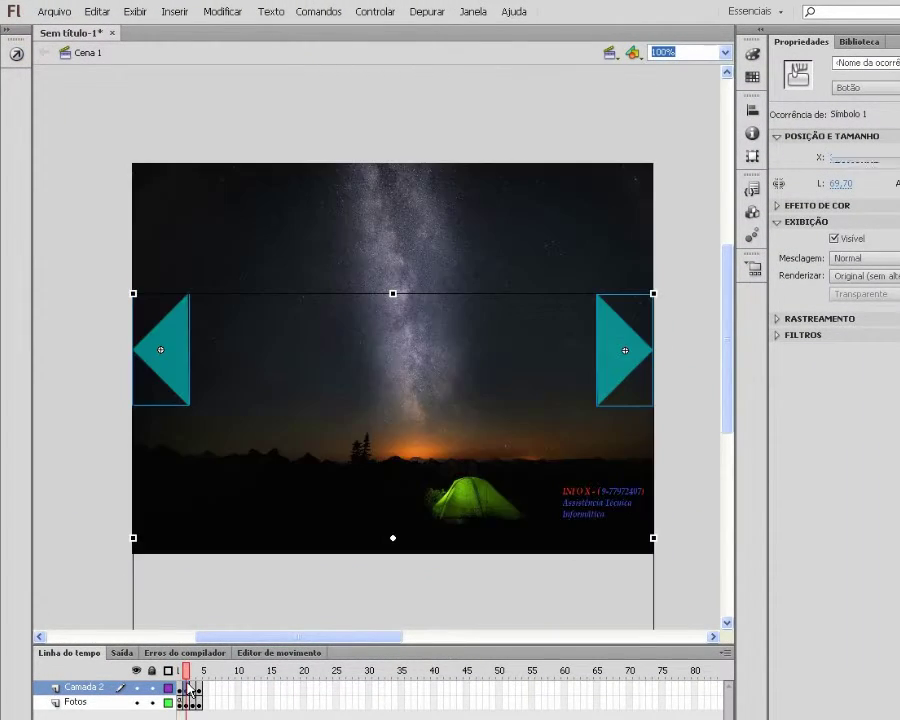
{"action": "left_click", "coordinate": [104, 380]}
{"action": "left_click", "coordinate": [160, 348]}
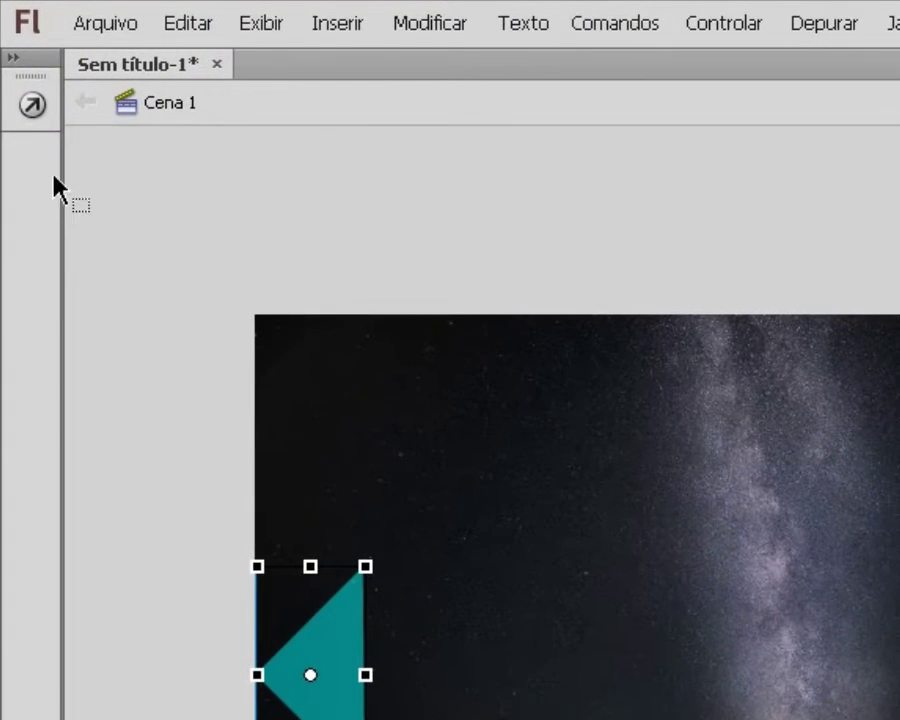
{"action": "left_click", "coordinate": [22, 110]}
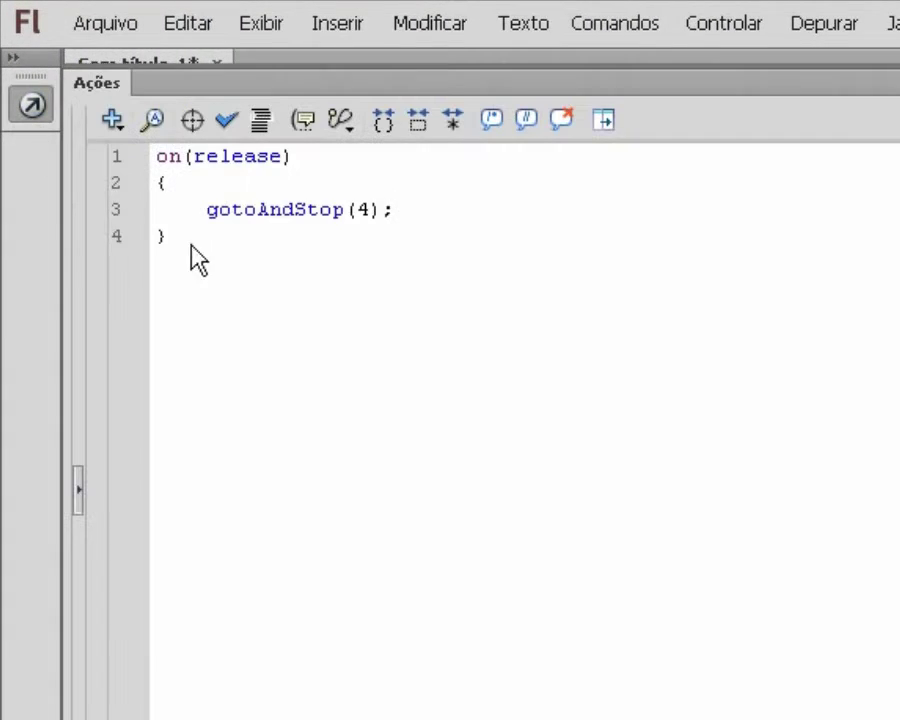
{"action": "double_click", "coordinate": [363, 209]}
{"action": "type", "text": "1"}
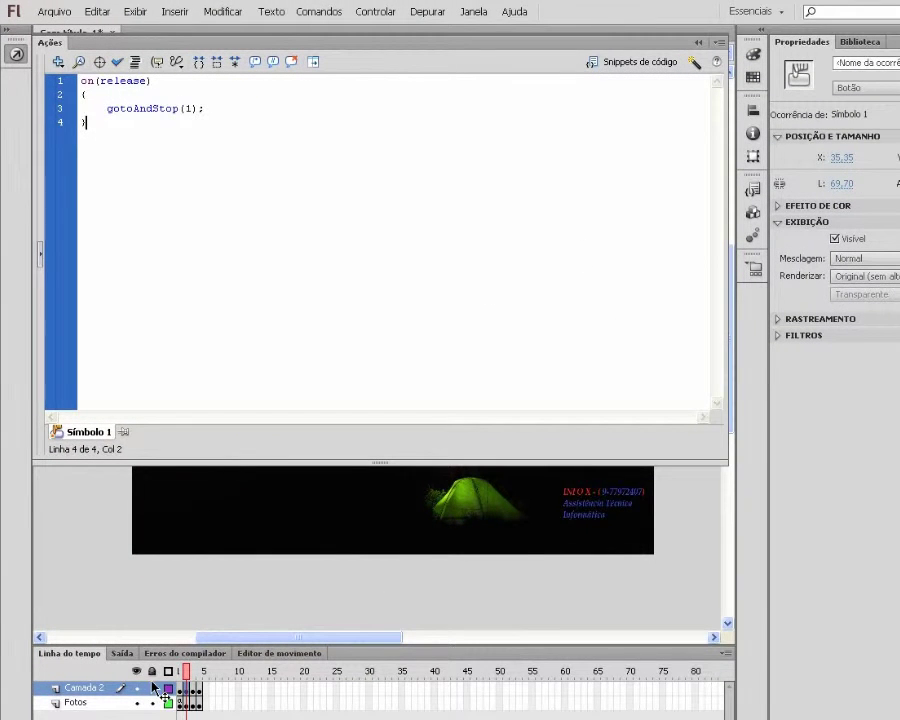
{"action": "key", "text": "F9"}
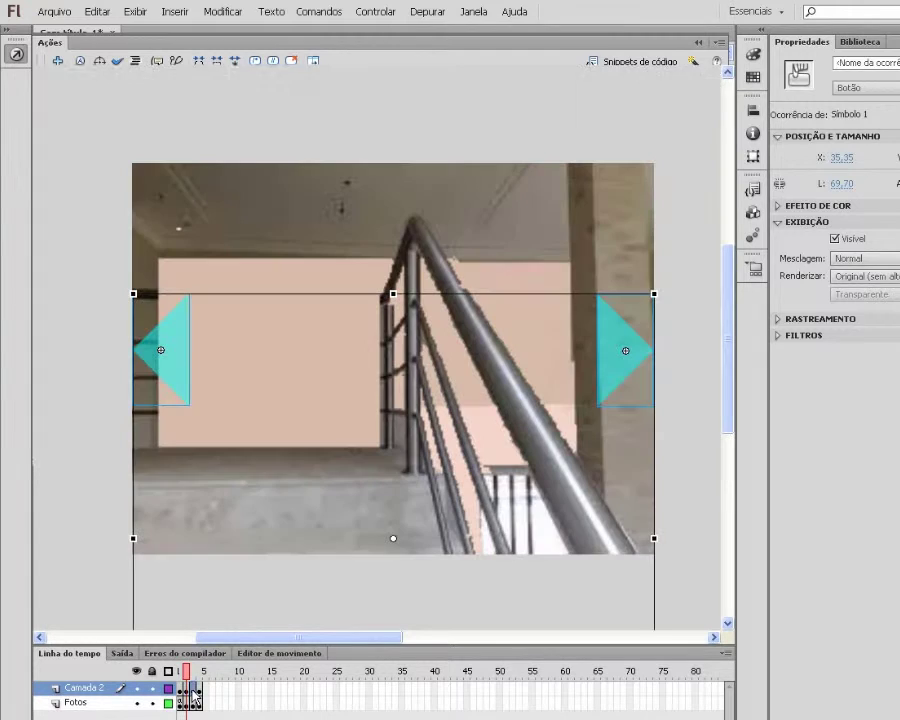
Change the staircase slide's back arrow to gotoAndStop frame 2
{"action": "left_click", "coordinate": [193, 689]}
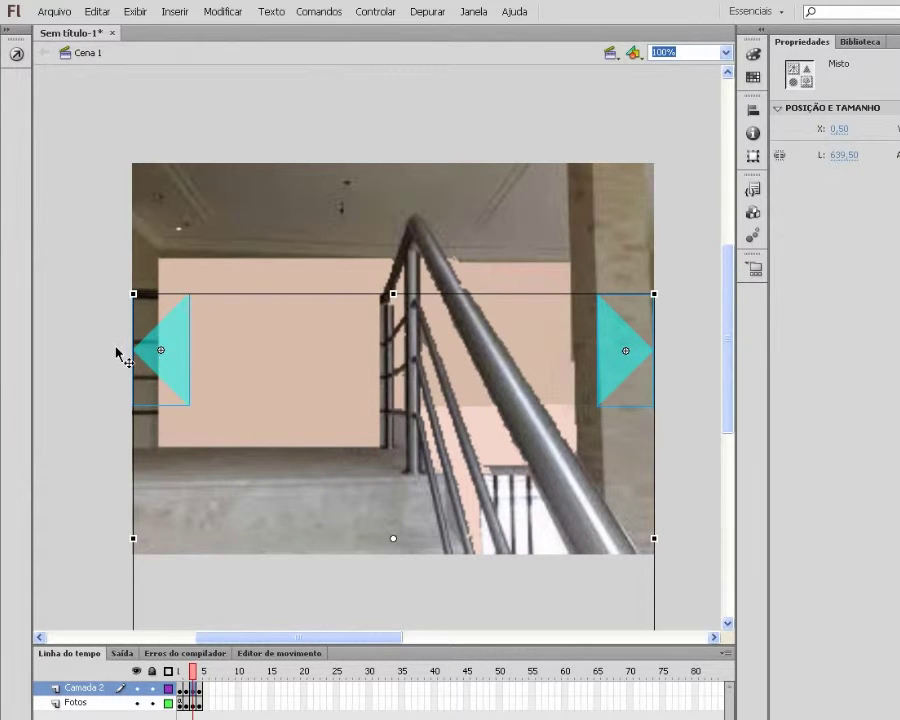
{"action": "left_click", "coordinate": [118, 355]}
{"action": "left_click", "coordinate": [159, 350]}
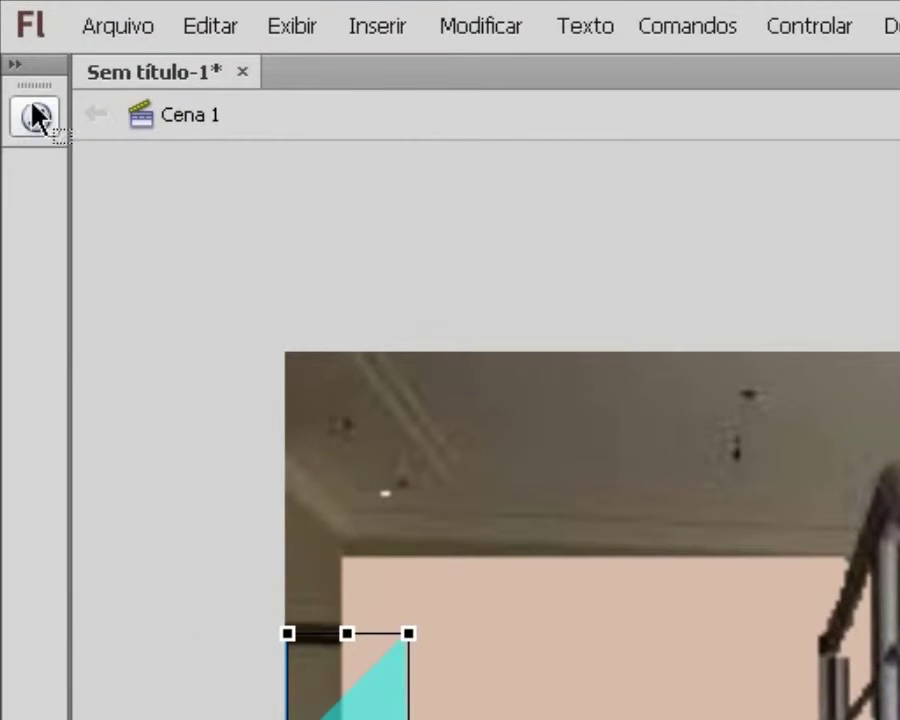
{"action": "key", "text": "F9"}
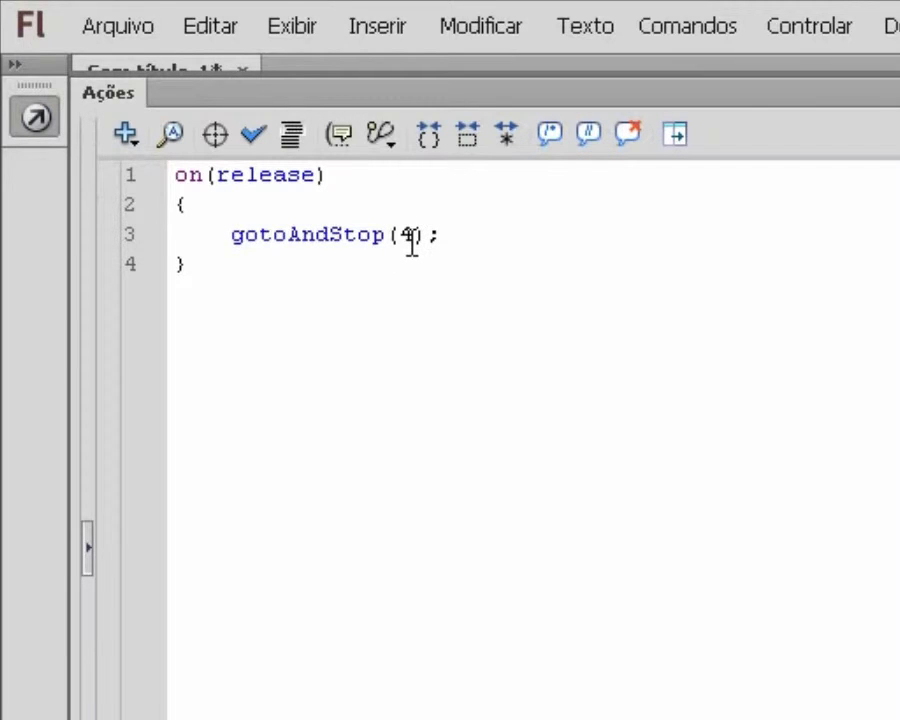
{"action": "left_click_drag", "start_coordinate": [411, 241], "coordinate": [395, 236]}
{"action": "type", "text": "2"}
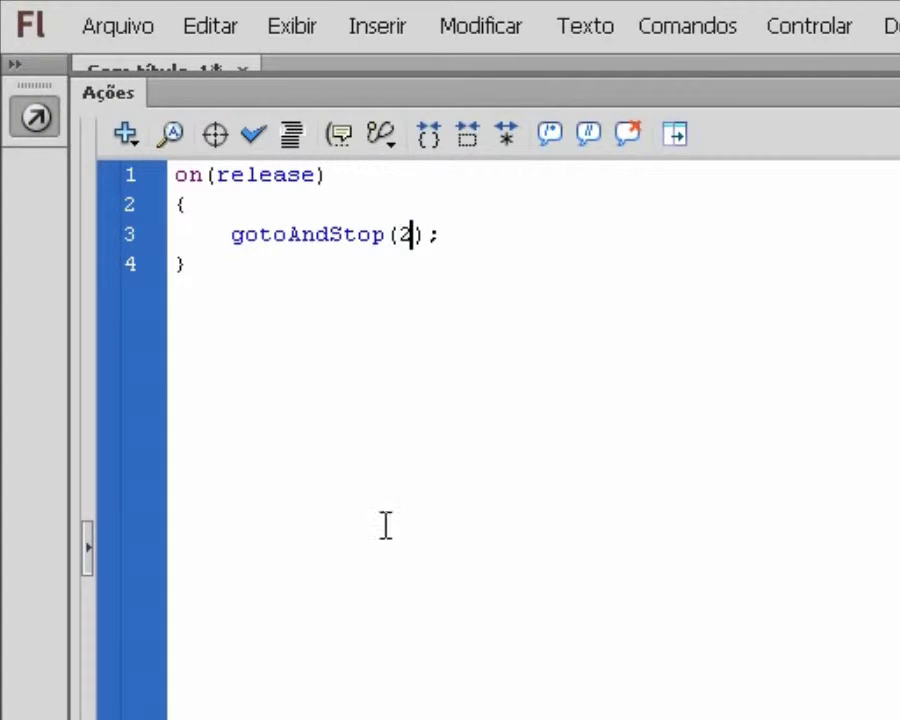
{"action": "key", "text": "F9"}
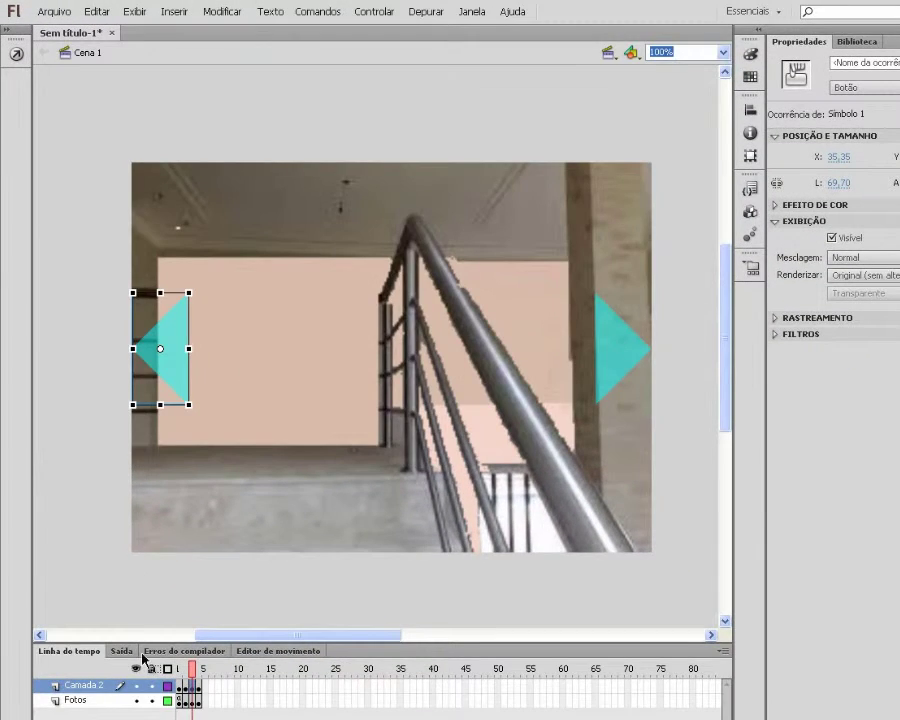
Change the Vegas slide's back arrow to gotoAndStop frame 3
{"action": "left_click", "coordinate": [199, 686]}
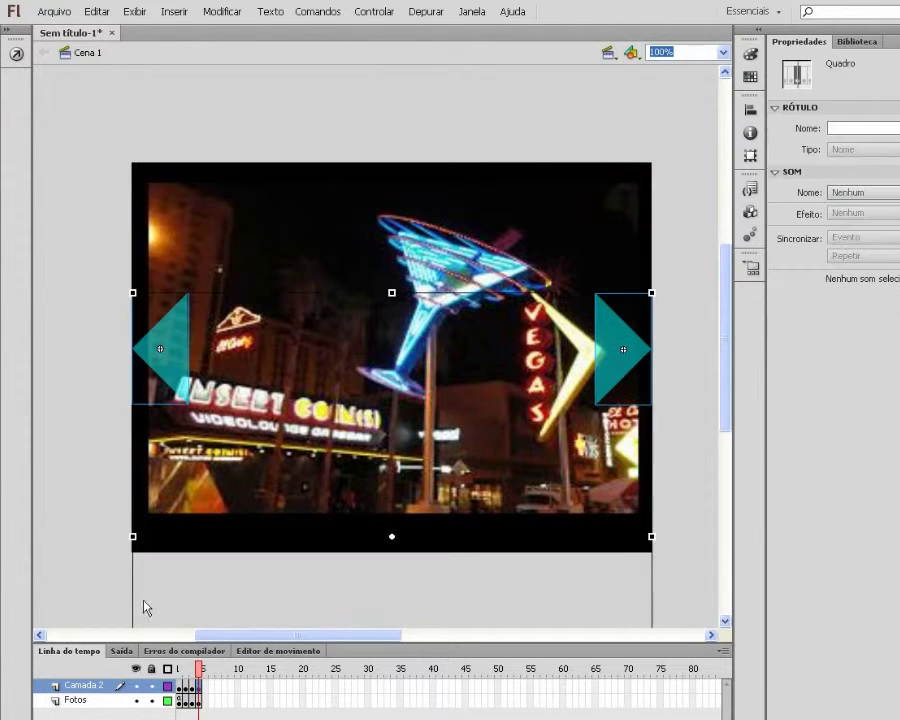
{"action": "left_click", "coordinate": [83, 438]}
{"action": "left_click", "coordinate": [164, 352]}
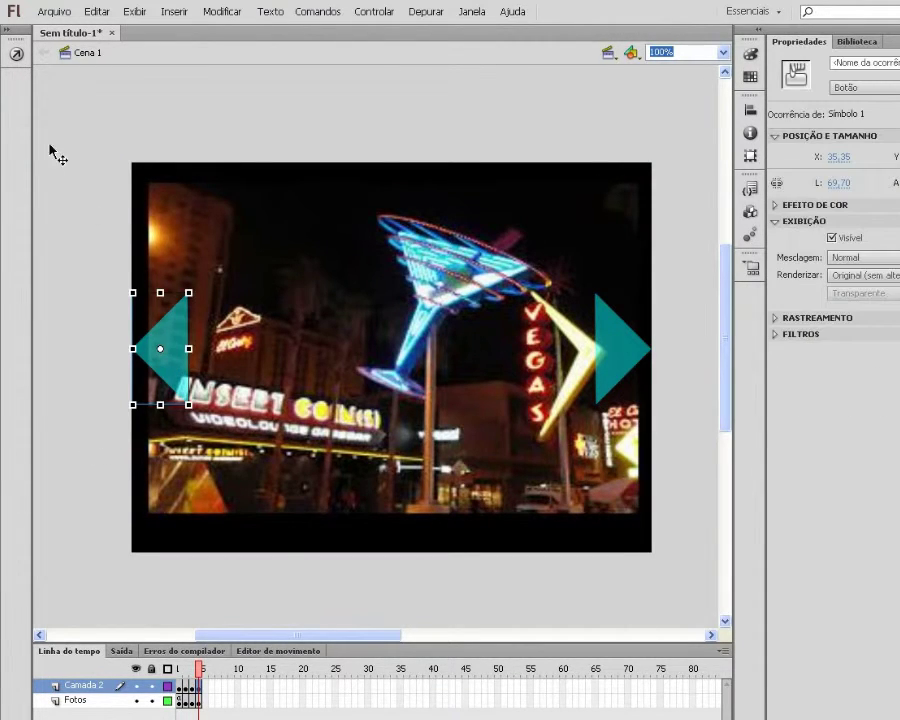
{"action": "left_click", "coordinate": [15, 54]}
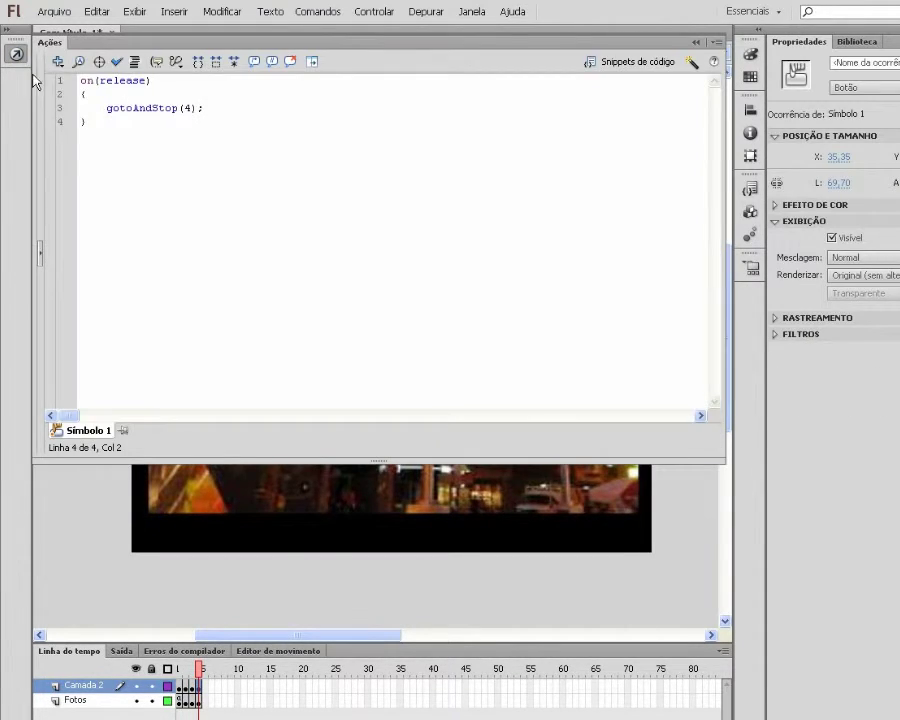
{"action": "double_click", "coordinate": [186, 108]}
{"action": "type", "text": "3"}
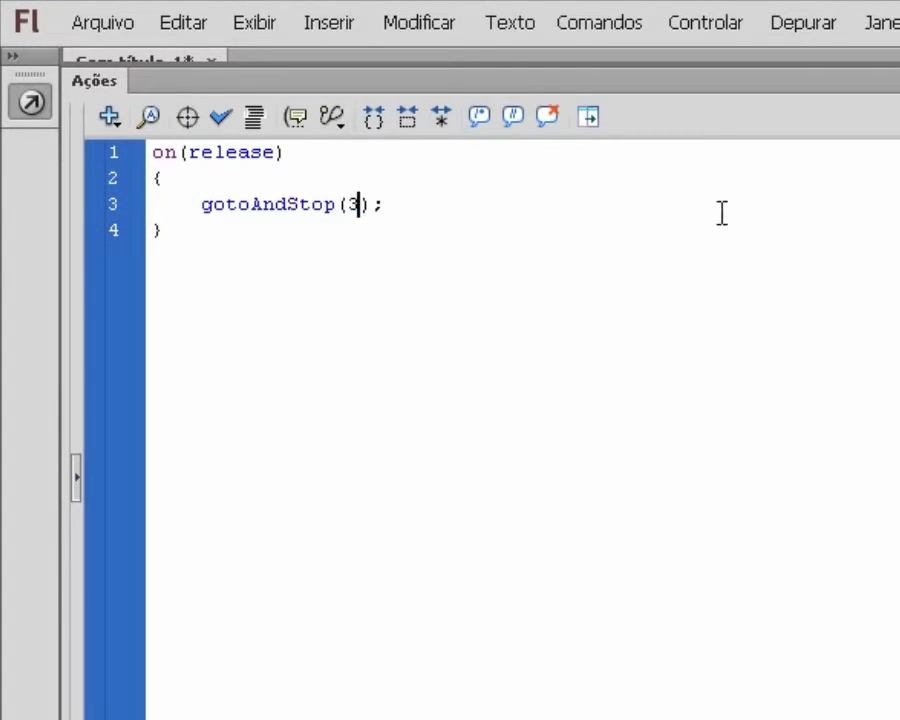
{"action": "left_click", "coordinate": [16, 54]}
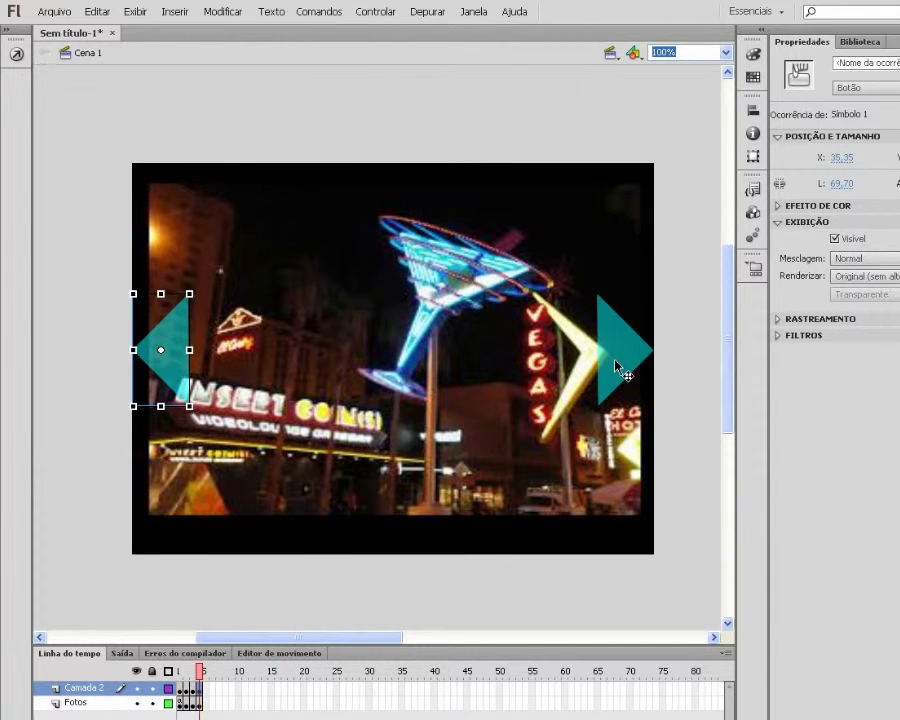
Change the Vegas slide's forward arrow to gotoAndStop frame 1
{"action": "left_click", "coordinate": [620, 370]}
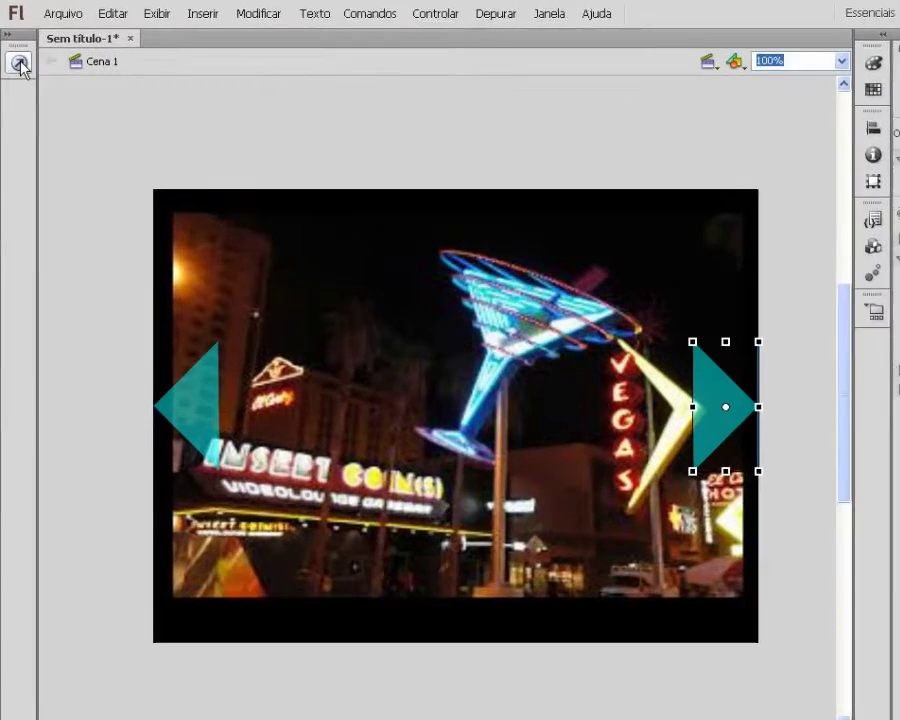
{"action": "left_click", "coordinate": [16, 54]}
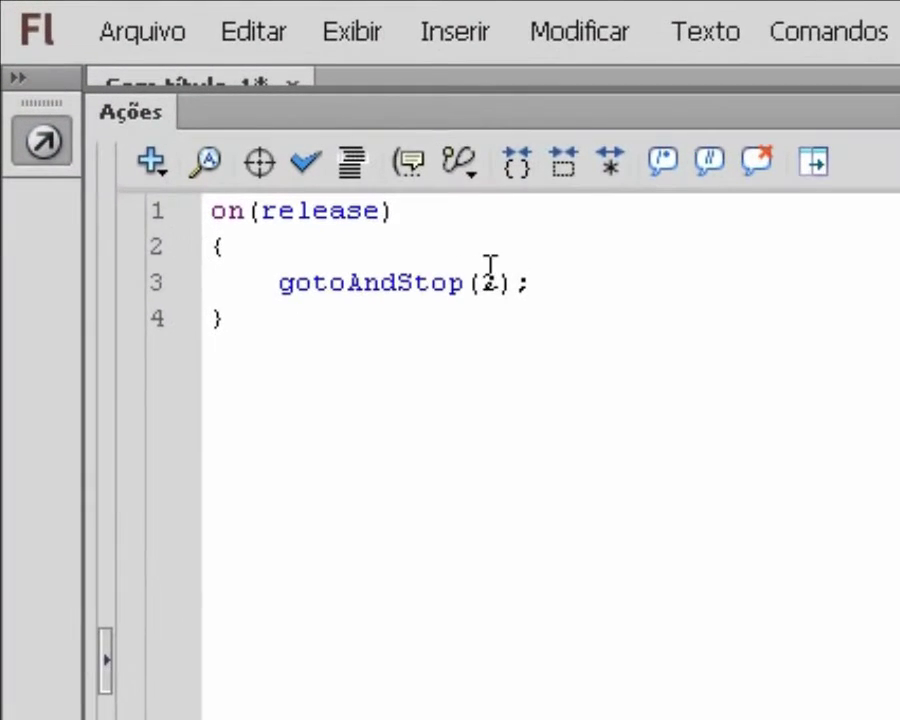
{"action": "double_click", "coordinate": [369, 214]}
{"action": "type", "text": "1"}
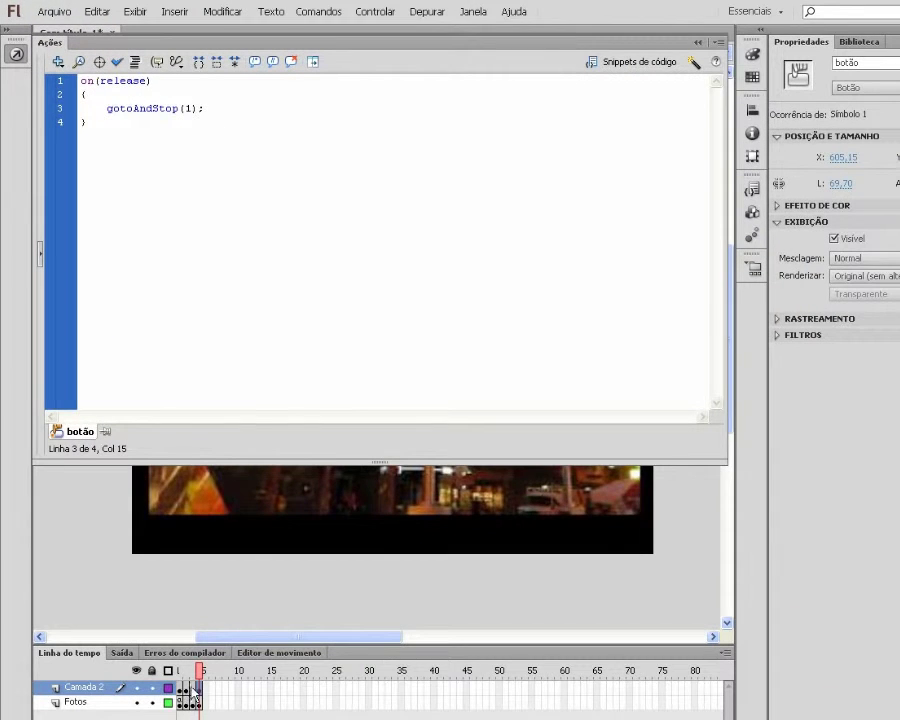
{"action": "key", "text": "F9"}
Change the staircase slide's forward arrow to gotoAndStop frame 2
{"action": "left_click", "coordinate": [192, 688]}
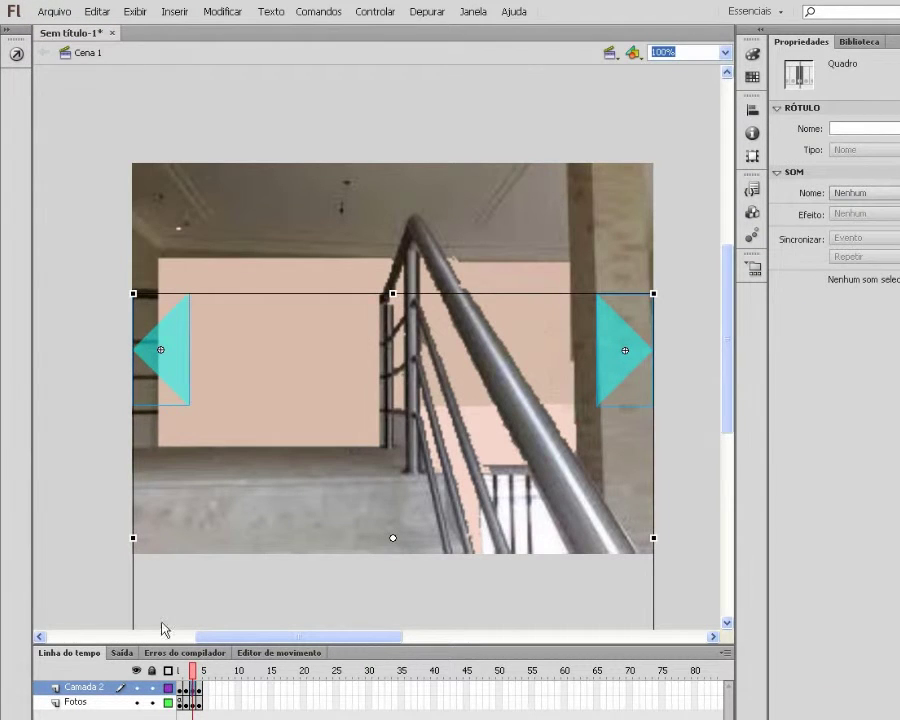
{"action": "left_click", "coordinate": [54, 320]}
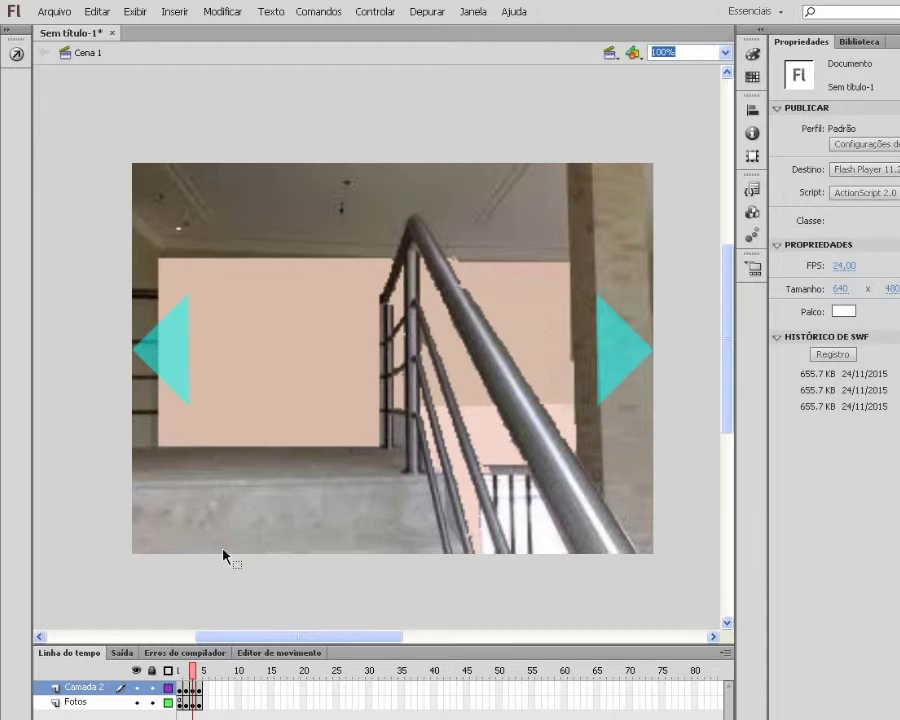
{"action": "left_click", "coordinate": [622, 358]}
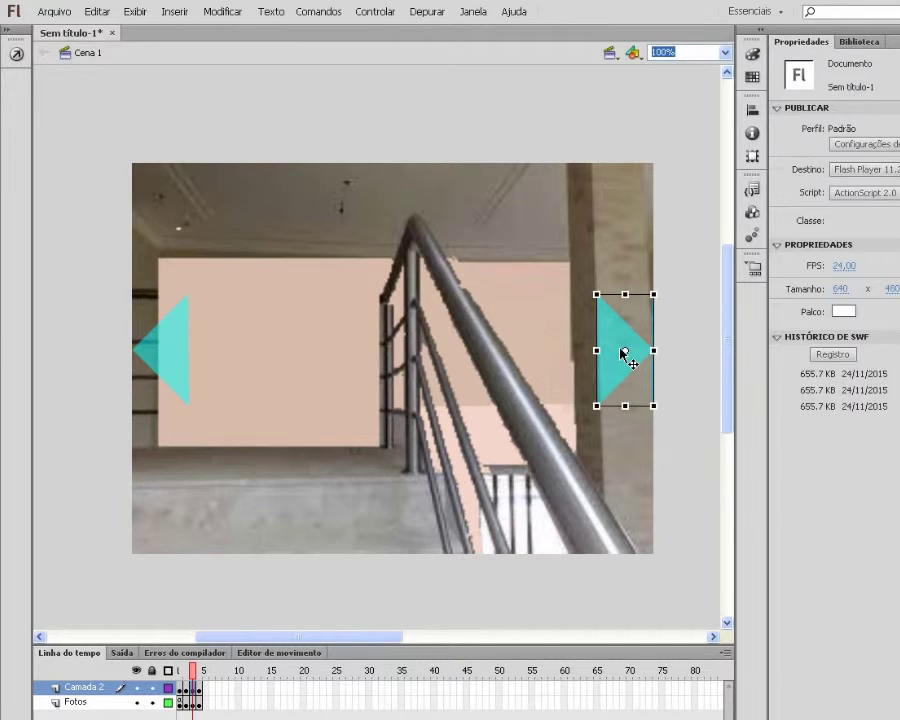
{"action": "left_click", "coordinate": [16, 54]}
{"action": "double_click", "coordinate": [186, 108]}
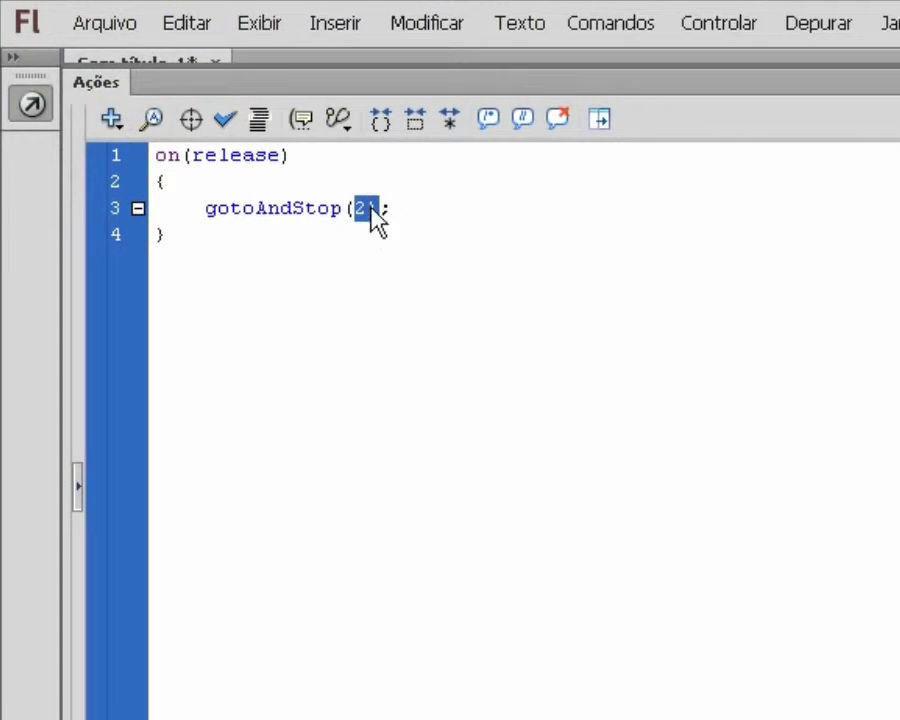
{"action": "type", "text": "2"}
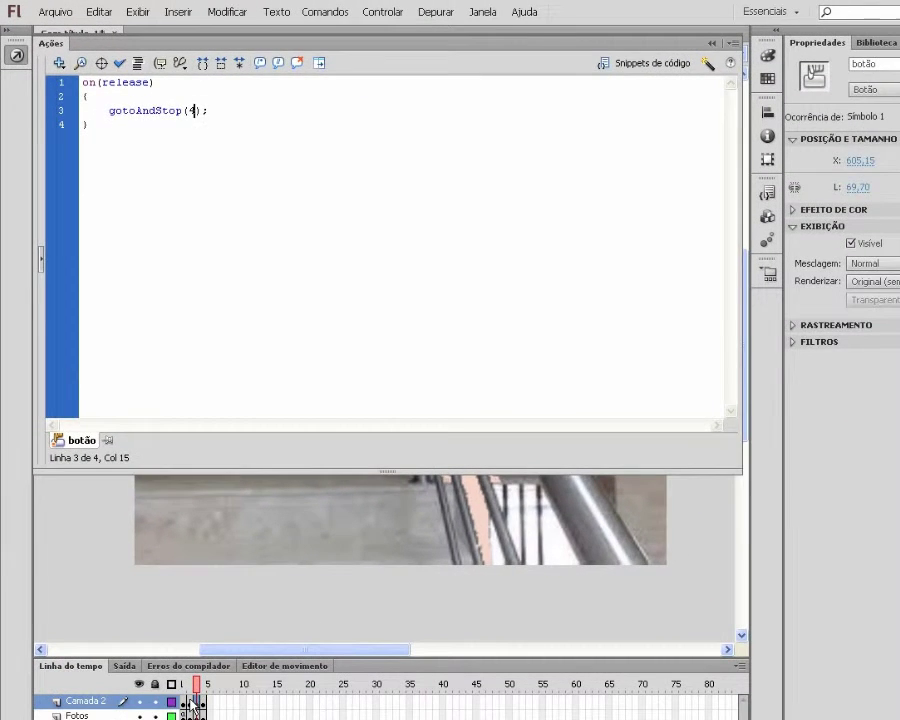
Change the night-sky slide's forward arrow to gotoAndStop frame 3
{"action": "left_click", "coordinate": [191, 702]}
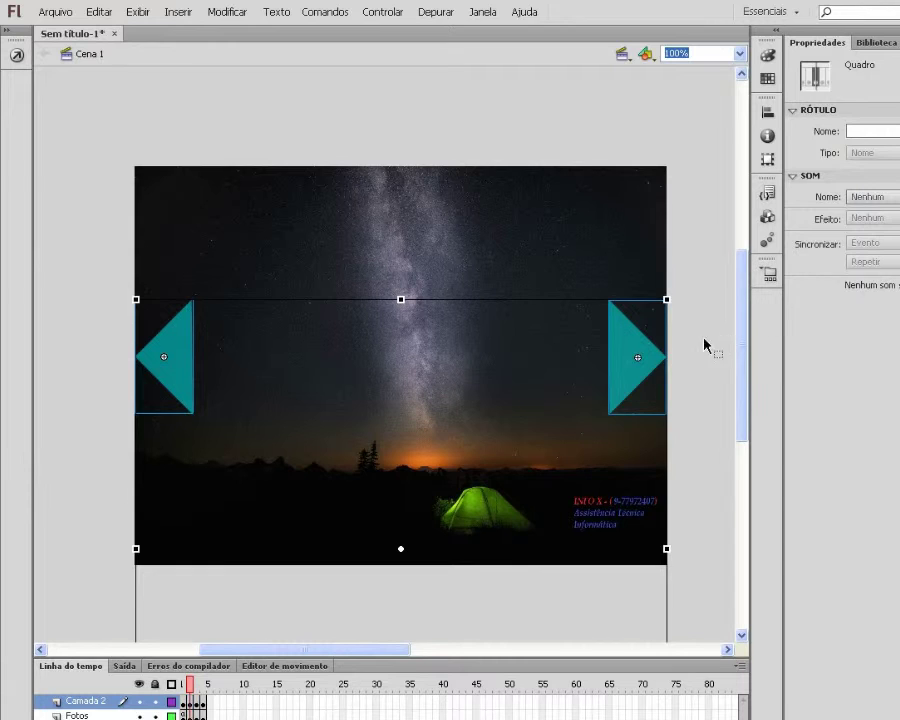
{"action": "left_click", "coordinate": [704, 345]}
{"action": "left_click", "coordinate": [648, 366]}
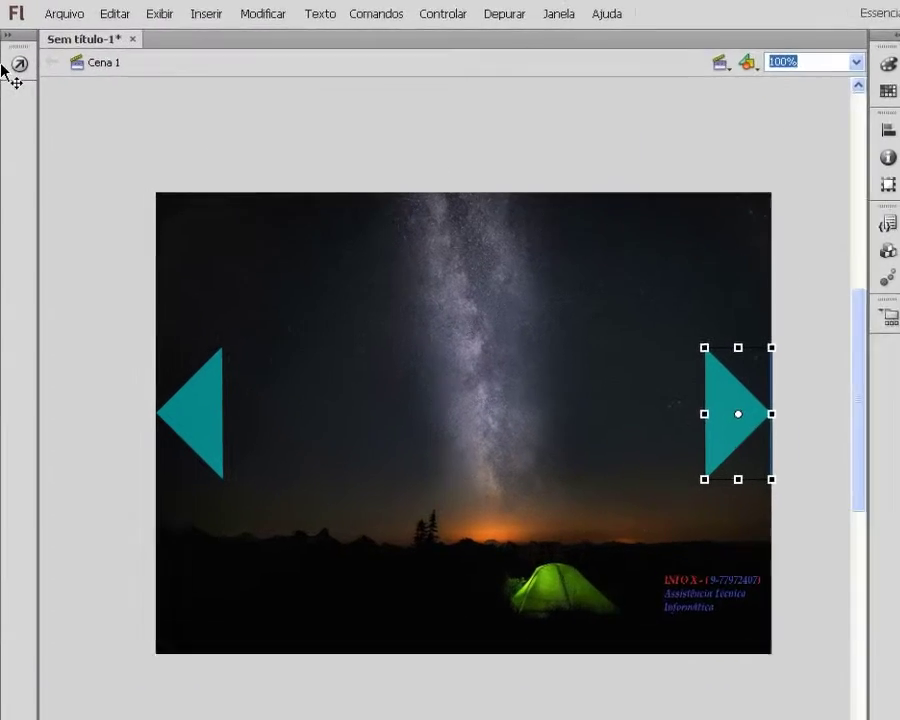
{"action": "left_click", "coordinate": [19, 63]}
{"action": "double_click", "coordinate": [370, 215]}
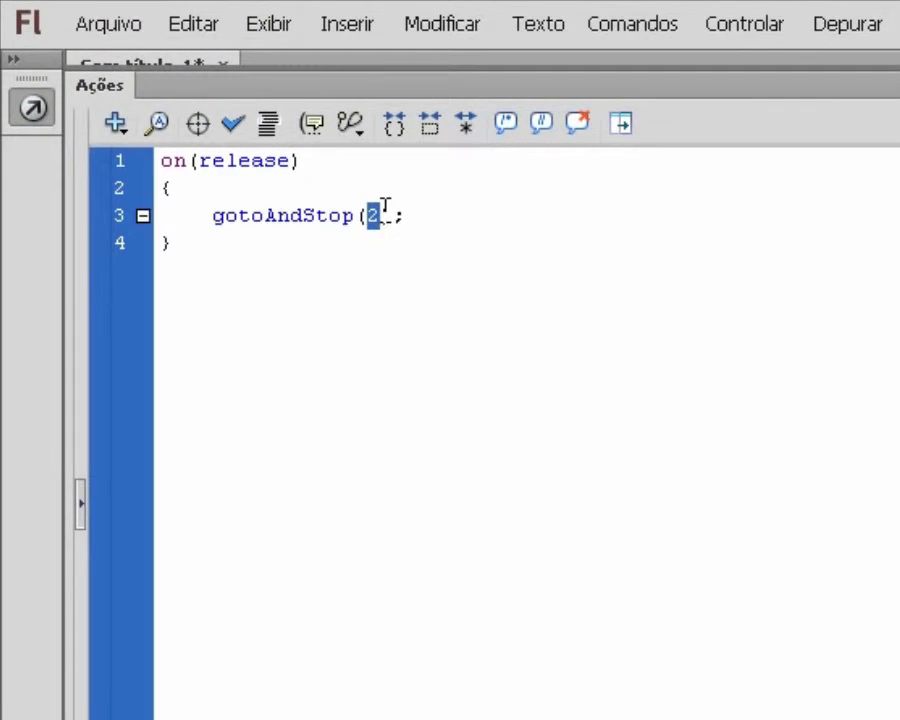
{"action": "type", "text": "3"}
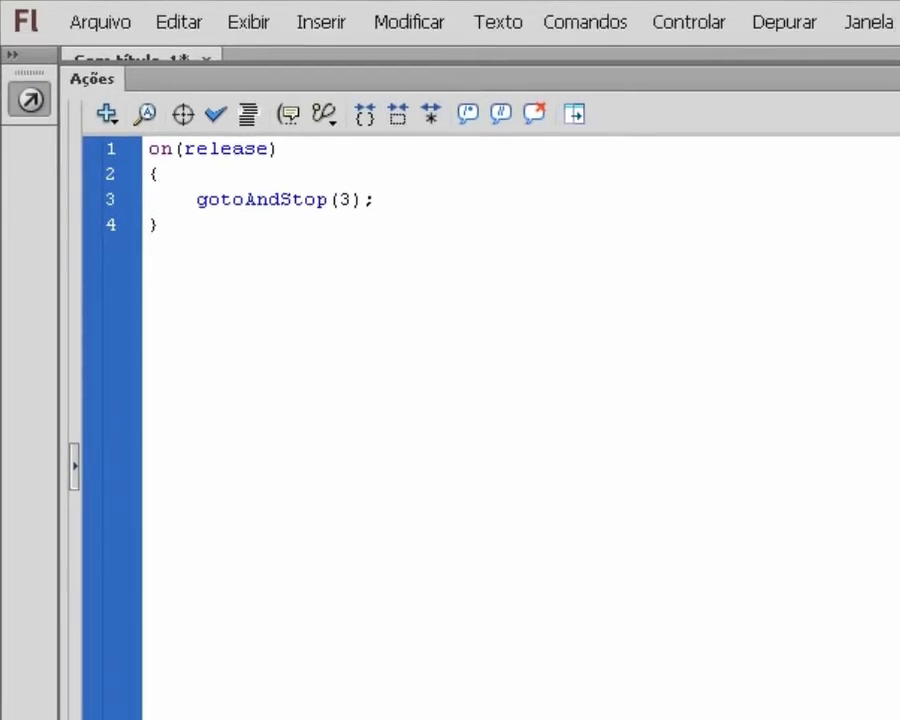
{"action": "left_click", "coordinate": [775, 433]}
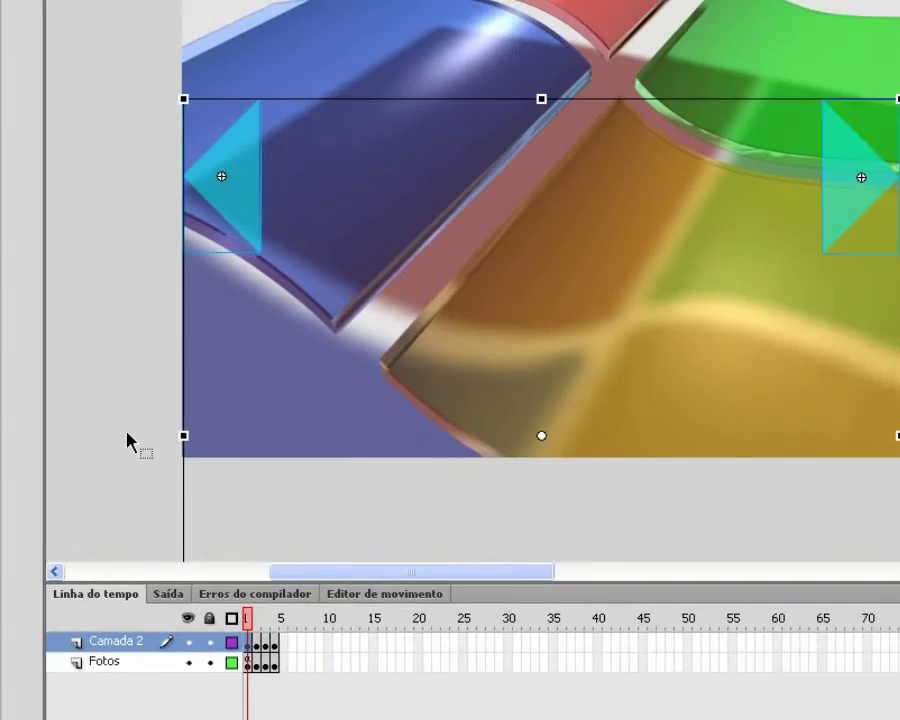
Test the movie from frame 1 with Ctrl+Enter, cycling slides forward and back
{"action": "left_click", "coordinate": [88, 520]}
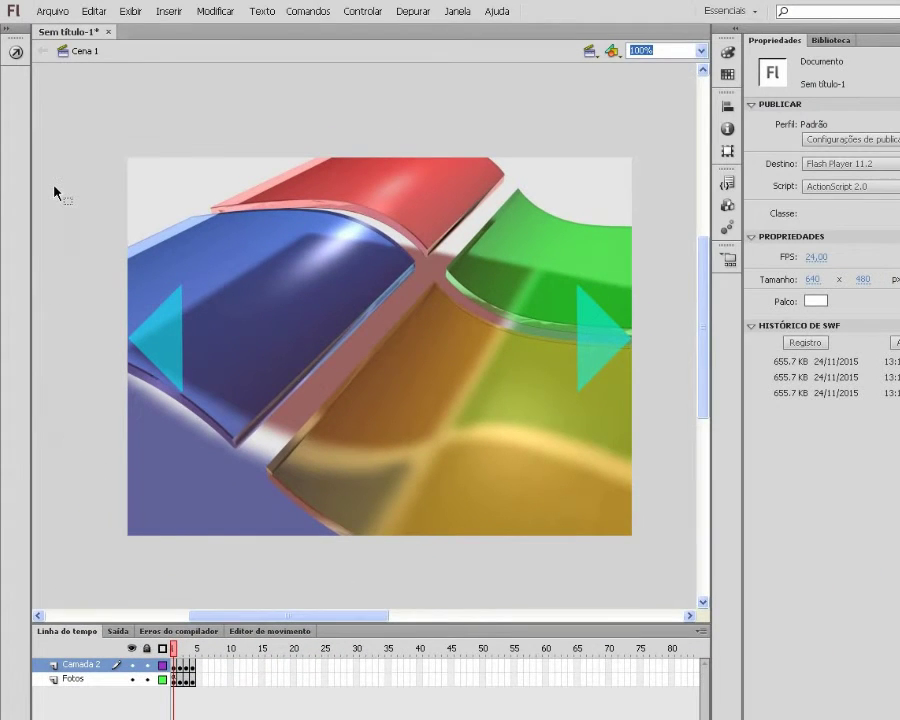
{"action": "key", "text": "ctrl+Return"}
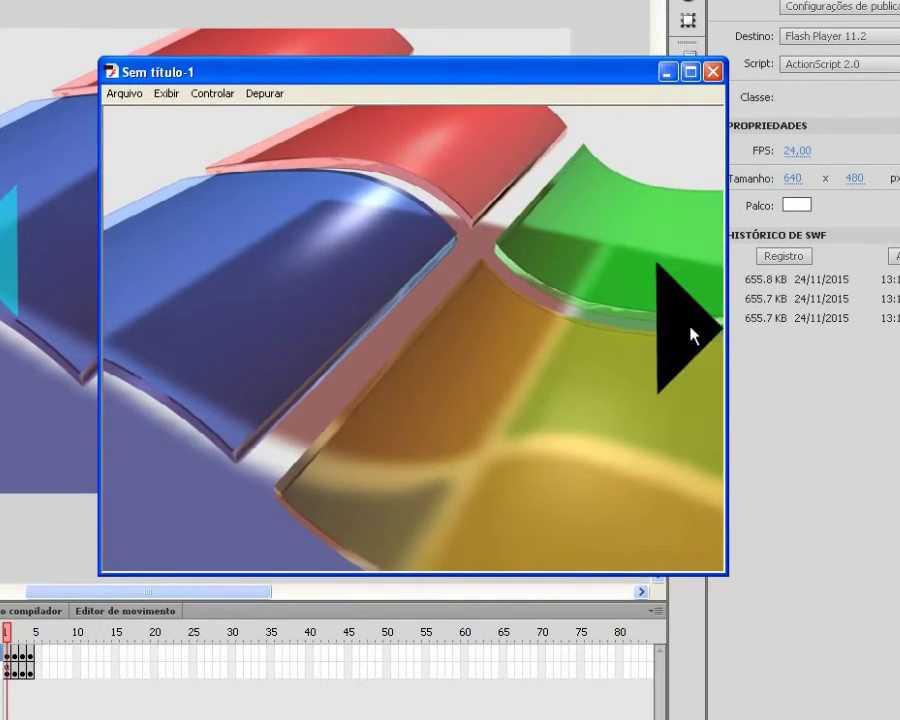
{"action": "left_click", "coordinate": [690, 333]}
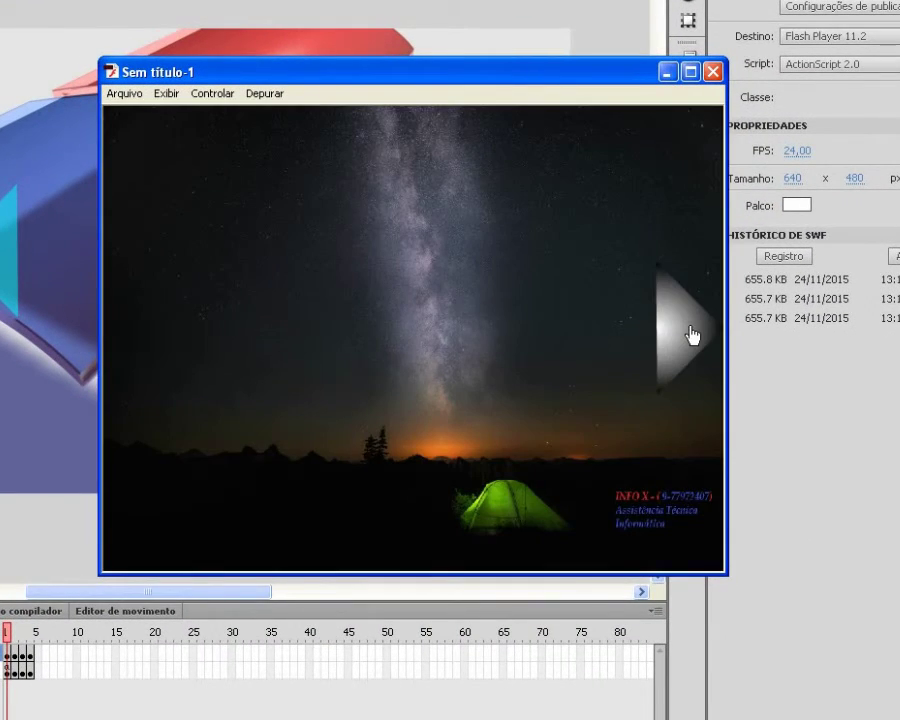
{"action": "left_click", "coordinate": [690, 333]}
{"action": "left_click", "coordinate": [690, 333]}
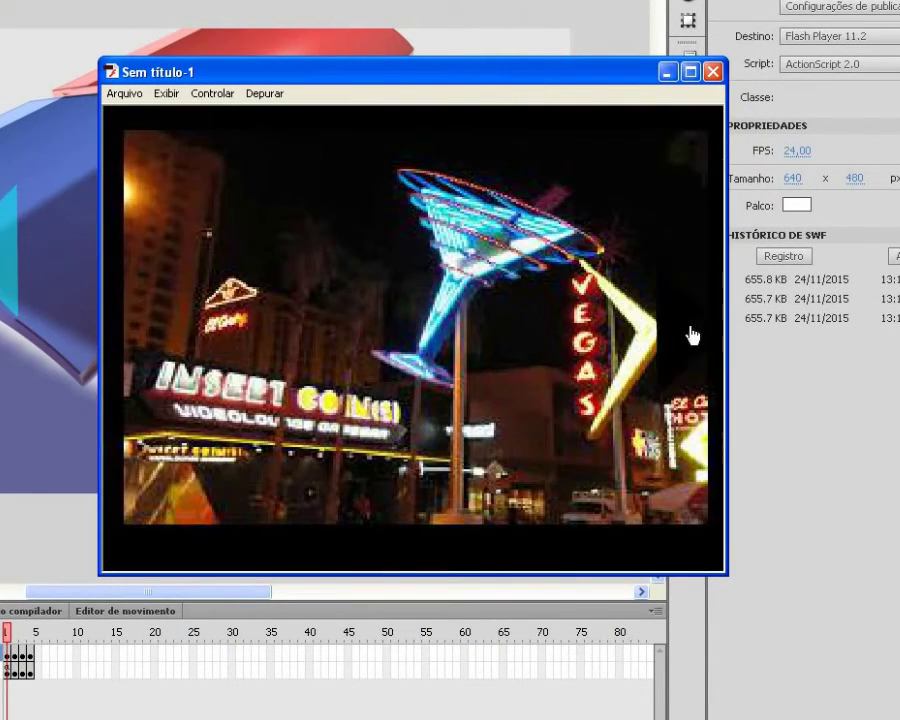
{"action": "left_click", "coordinate": [690, 333]}
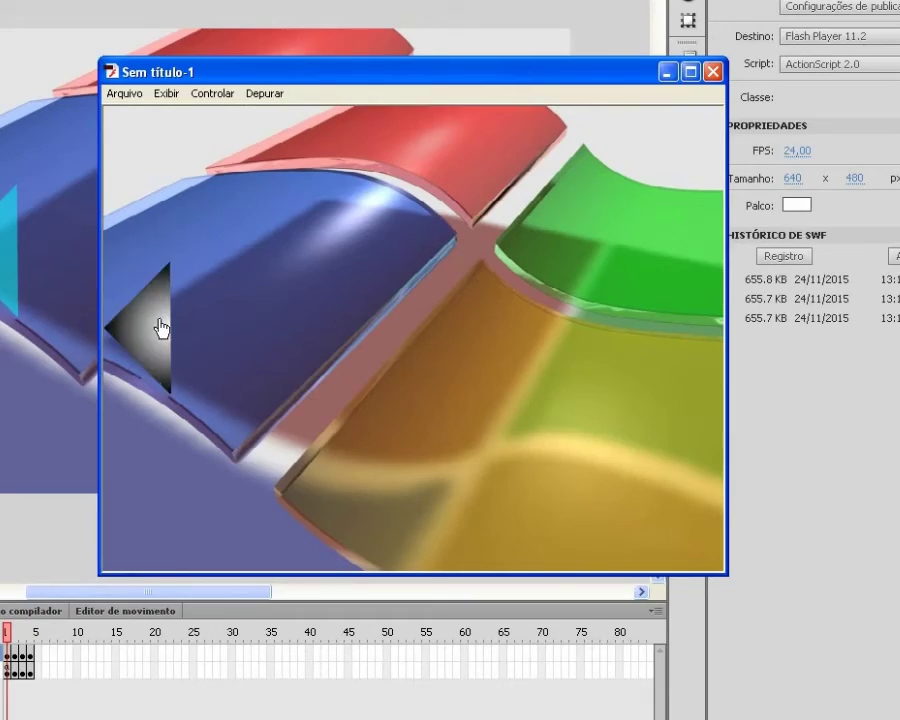
{"action": "left_click", "coordinate": [161, 328]}
{"action": "left_click", "coordinate": [654, 344]}
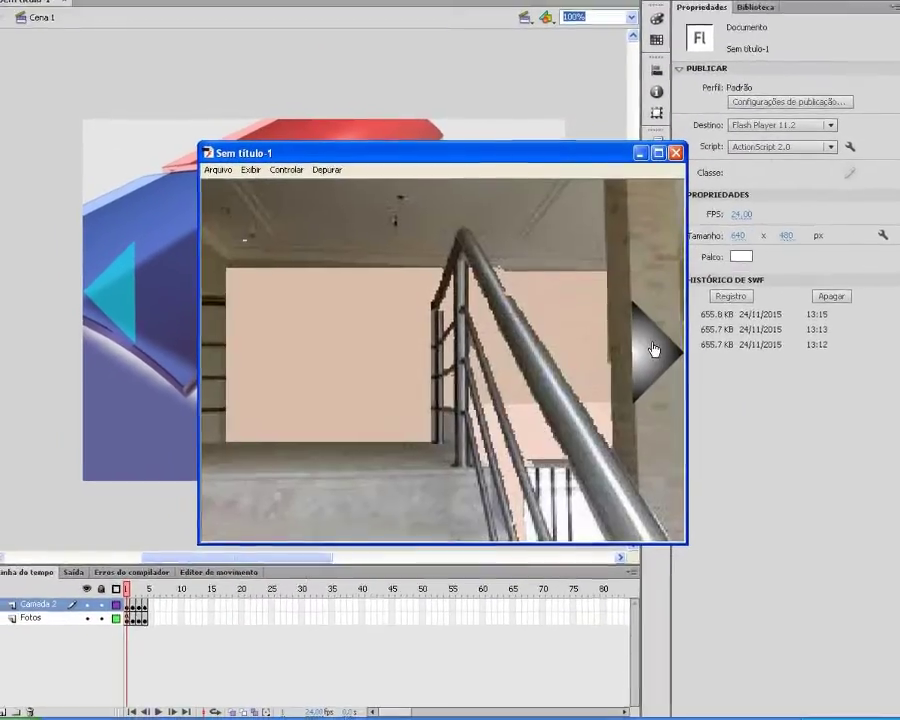
{"action": "left_click", "coordinate": [645, 354]}
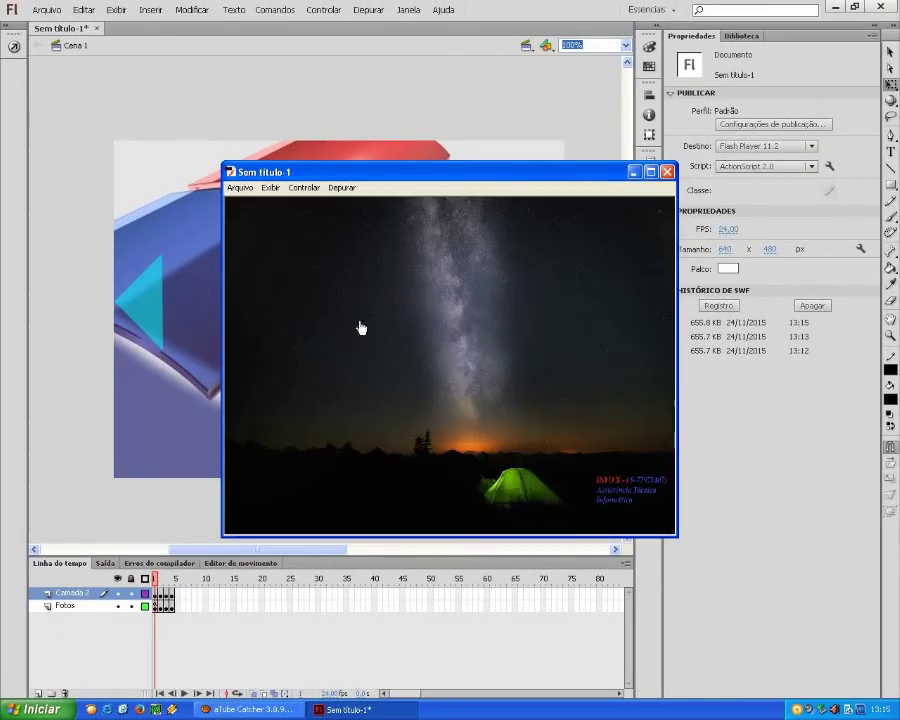
Close the preview player and clear the stage selection
{"action": "left_click", "coordinate": [666, 175]}
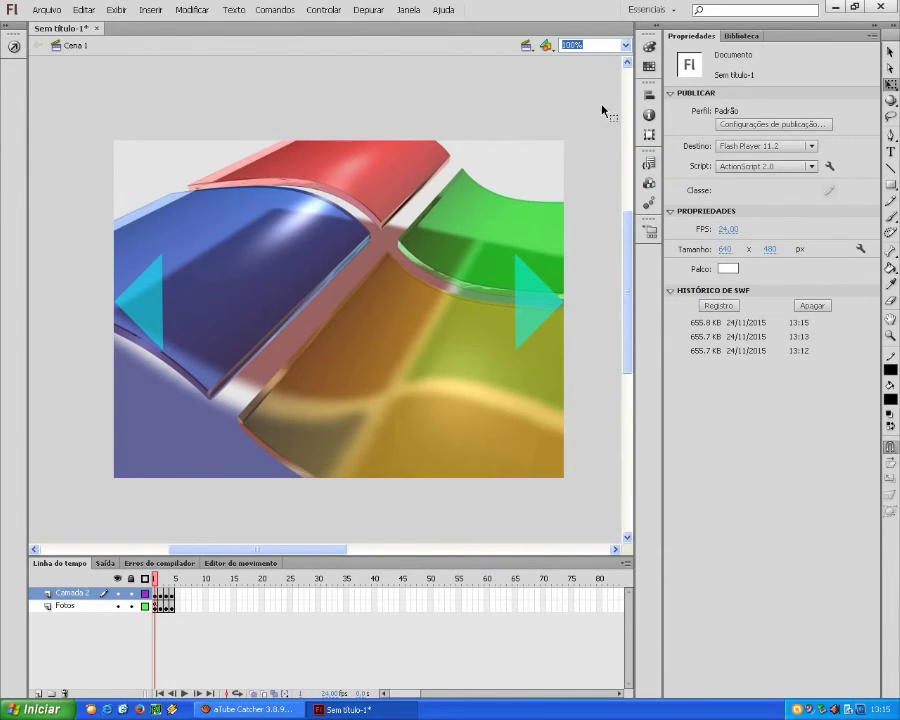
{"action": "left_click_drag", "start_coordinate": [603, 111], "coordinate": [50, 519]}
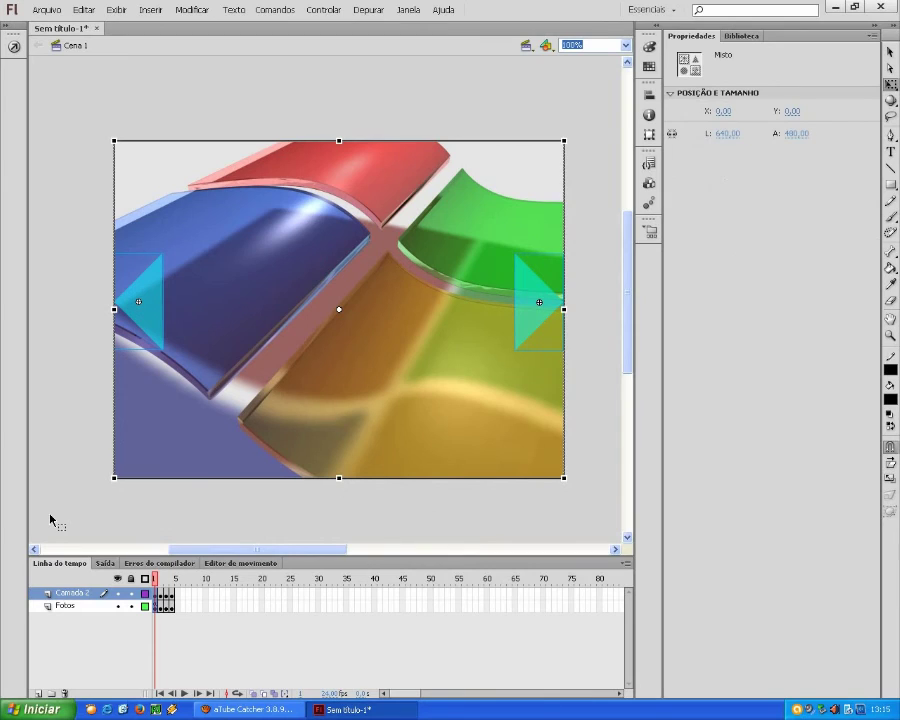
{"action": "left_click", "coordinate": [72, 430]}
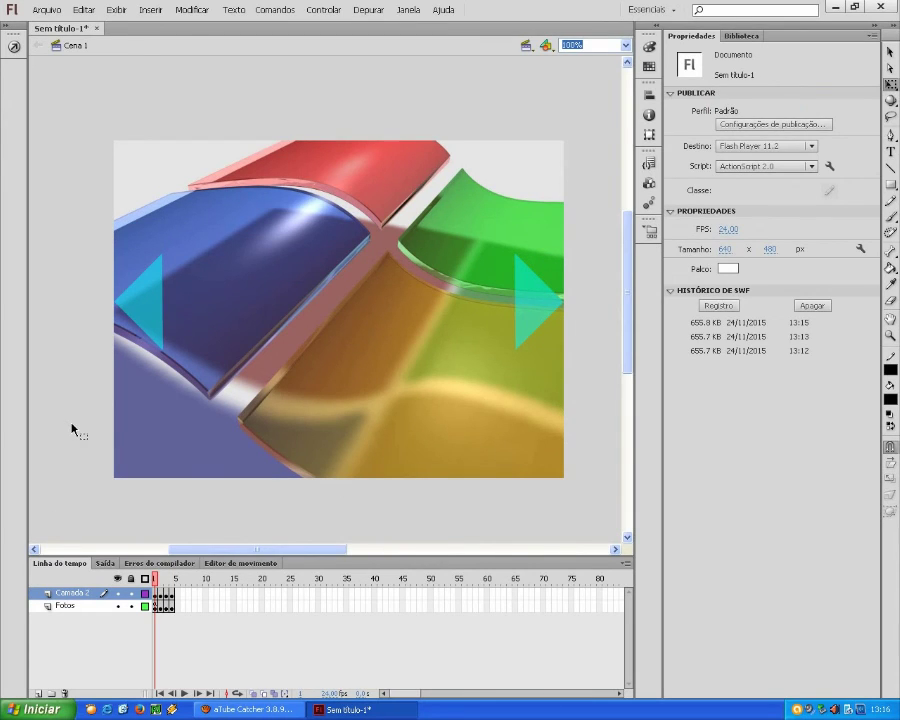